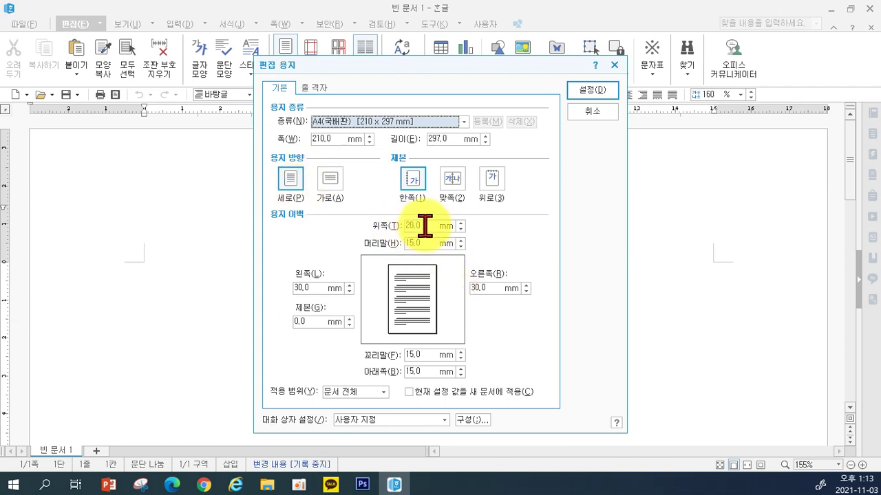
# - Set the page's top and bottom margins to 10 mm and the left and right margins to 11 mm
pyautogui.click(425, 226)
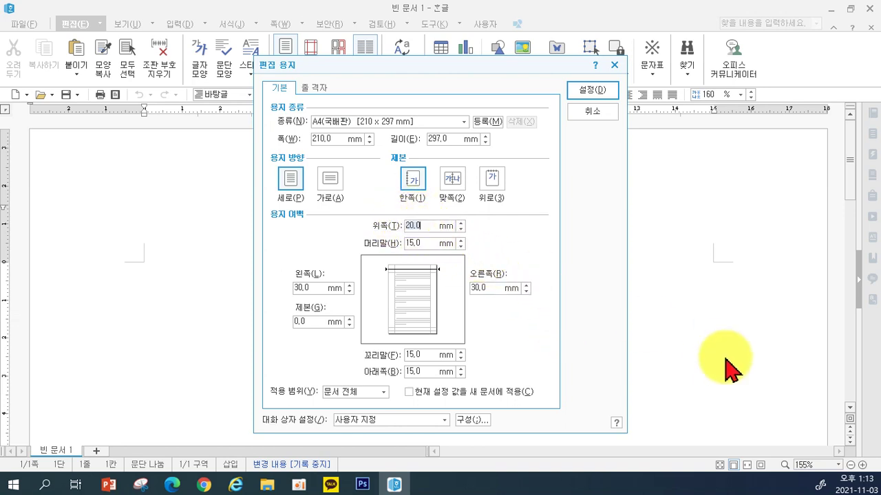
pyautogui.write('10')
pyautogui.press('Tab')
pyautogui.write('10')
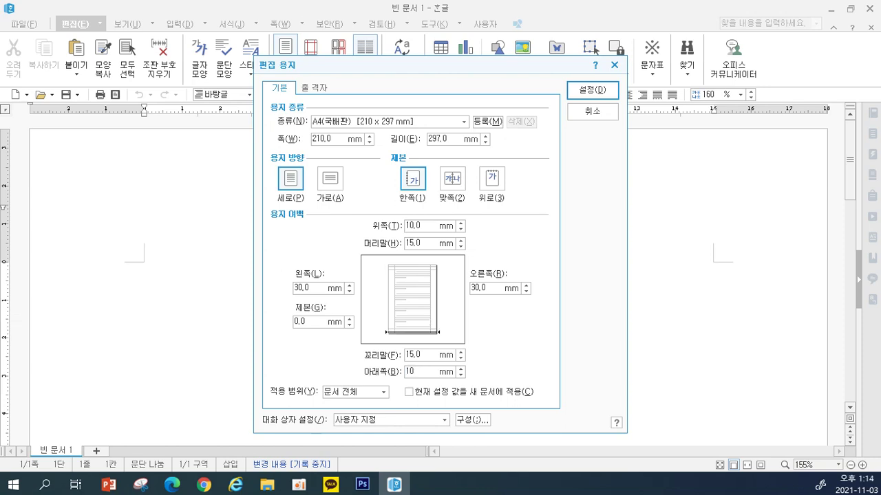
pyautogui.press('Tab')
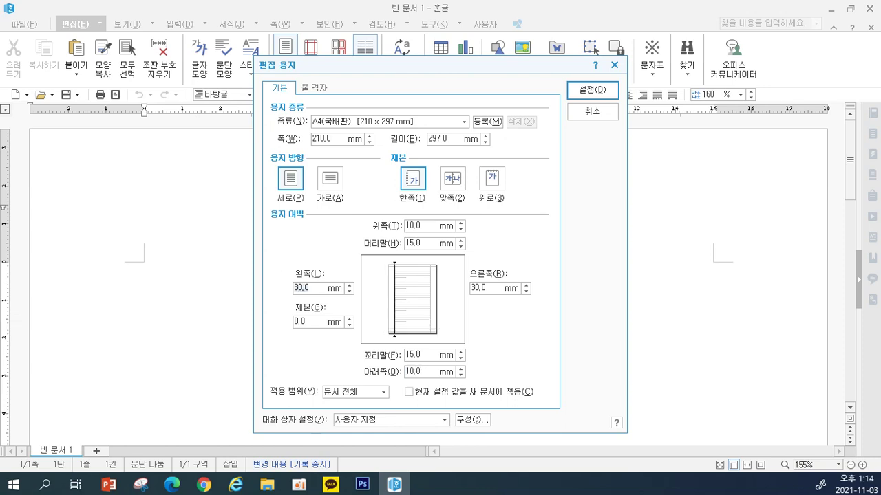
pyautogui.write('11')
pyautogui.press('Tab')
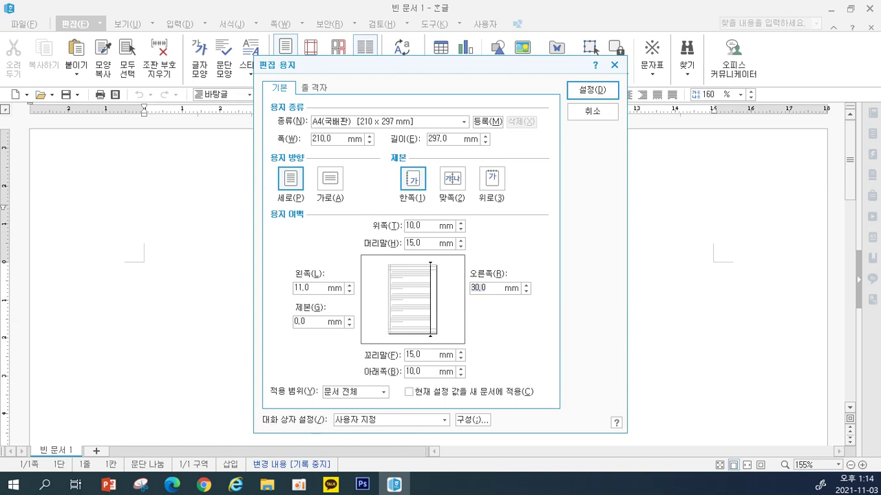
pyautogui.write('11')
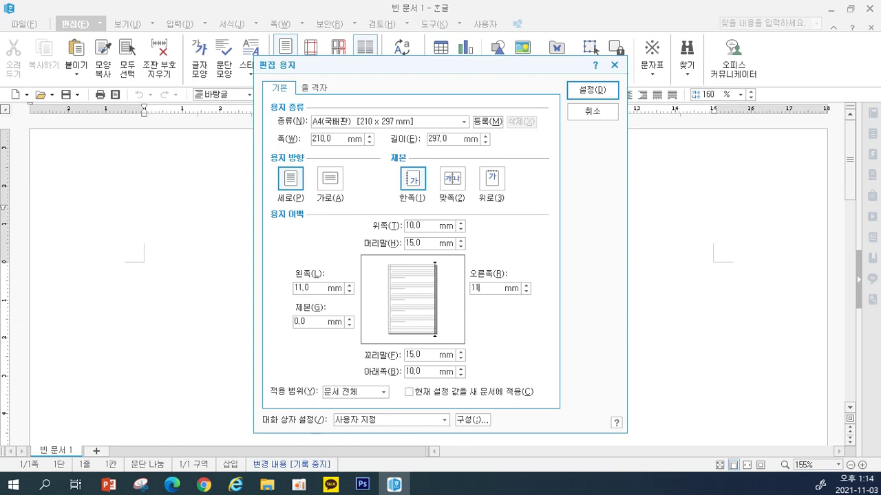
# - Set the header and footer margins to 10 mm and apply the page setup
pyautogui.press('Tab')
pyautogui.write('10')
pyautogui.press('Tab')
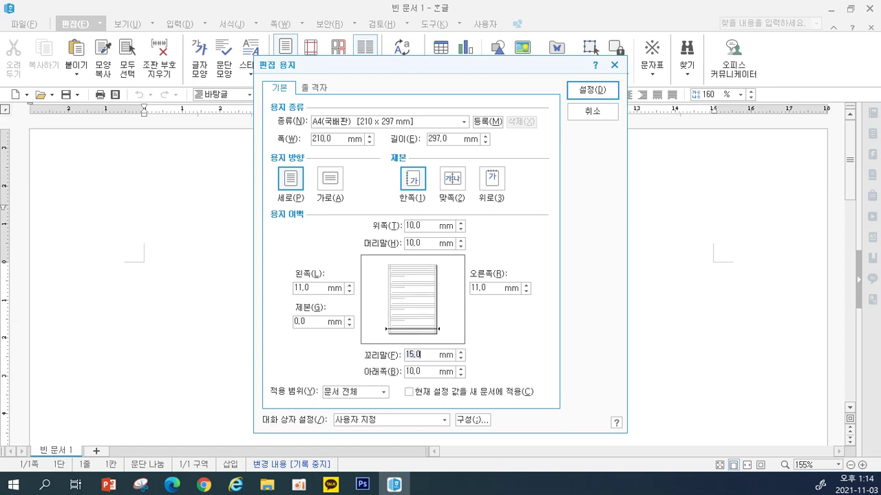
pyautogui.write('10')
pyautogui.press('Return')
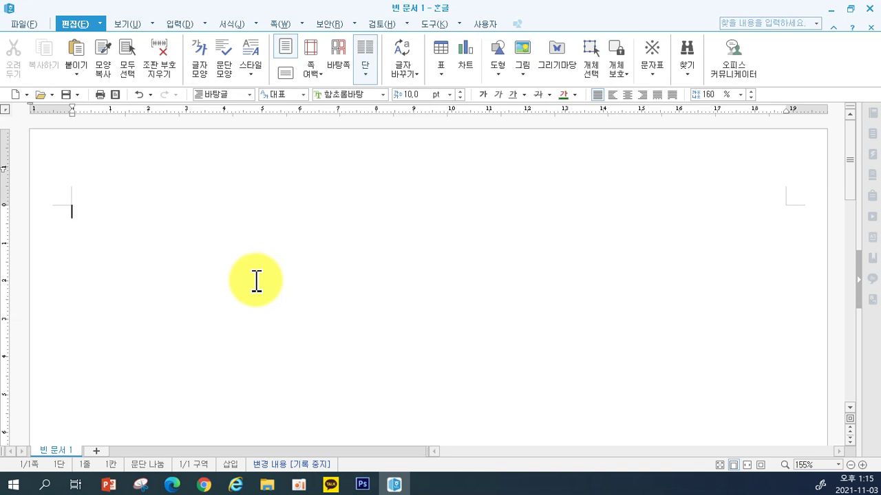
pyautogui.click(178, 24)
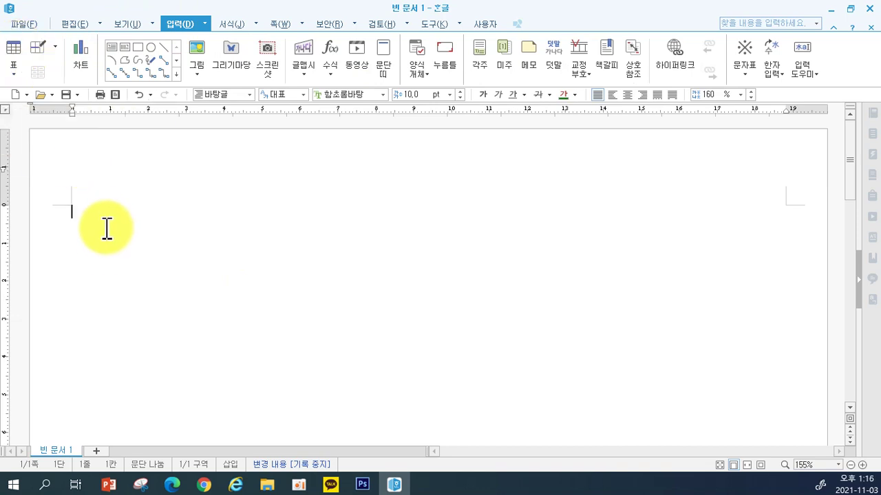
pyautogui.hotkey('ctrl', 'n')
pyautogui.press('t')
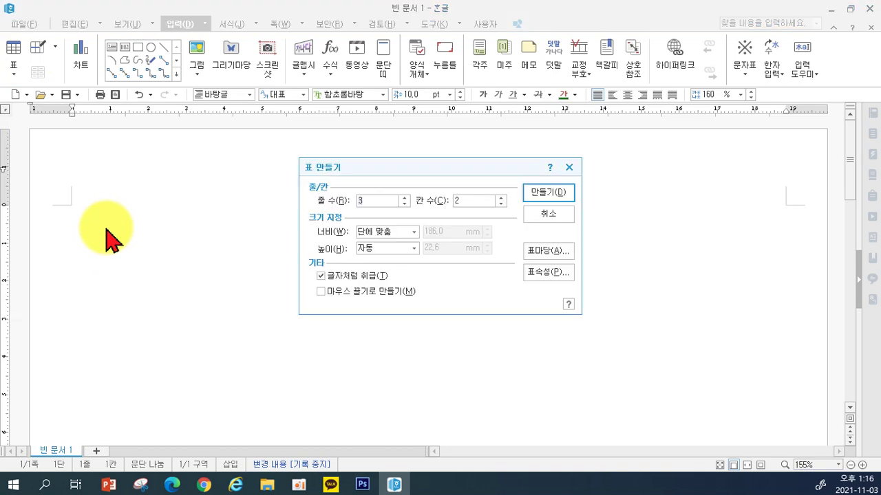
pyautogui.click(569, 167)
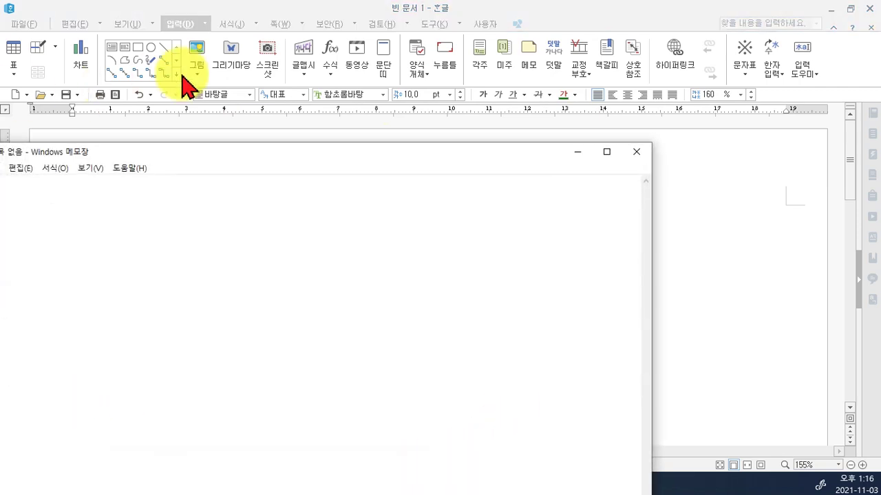
# - Move the Notepad window off the start of the document and write "표만들기 단축키" on its first line
pyautogui.moveTo(269, 153); pyautogui.dragTo(657, 219)
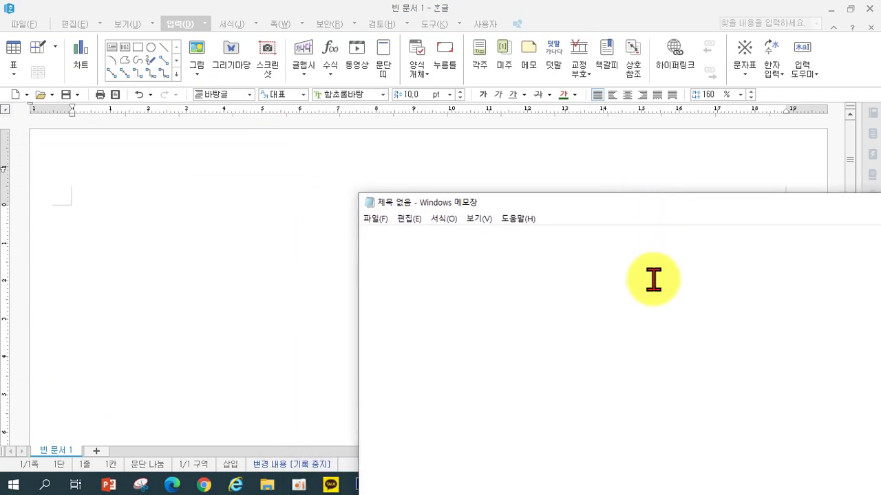
pyautogui.write('vy')
pyautogui.press('BackSpace')
pyautogui.press('BackSpace')
pyautogui.press('Hangul')
pyautogui.write('표 만기')
pyautogui.press('BackSpace')
pyautogui.press('BackSpace')
pyautogui.write('들기 다ㄴ축키')
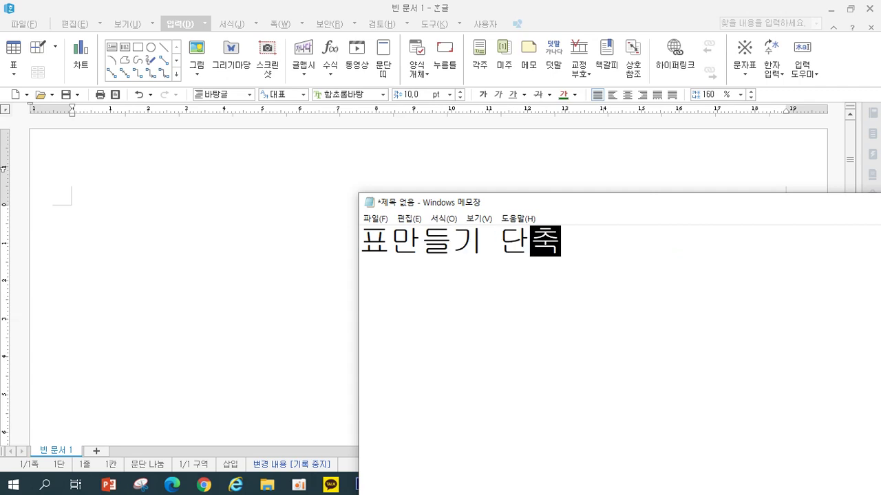
# - Complete the first Notepad line with "CTRL + N,T"
pyautogui.press('Hangul')
pyautogui.write('CTR')
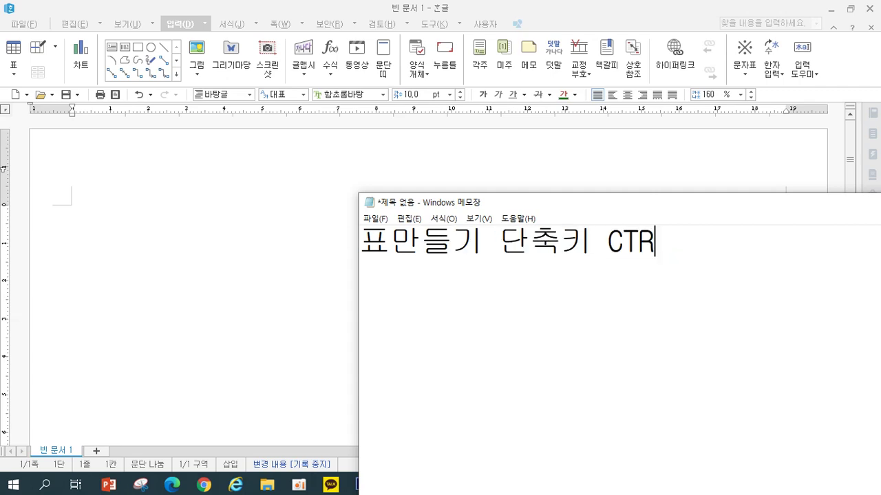
pyautogui.write('L + N,')
pyautogui.press('Hangul')
pyautogui.write('ㅅ')
pyautogui.press('BackSpace')
pyautogui.press('BackSpace')
pyautogui.write('T')
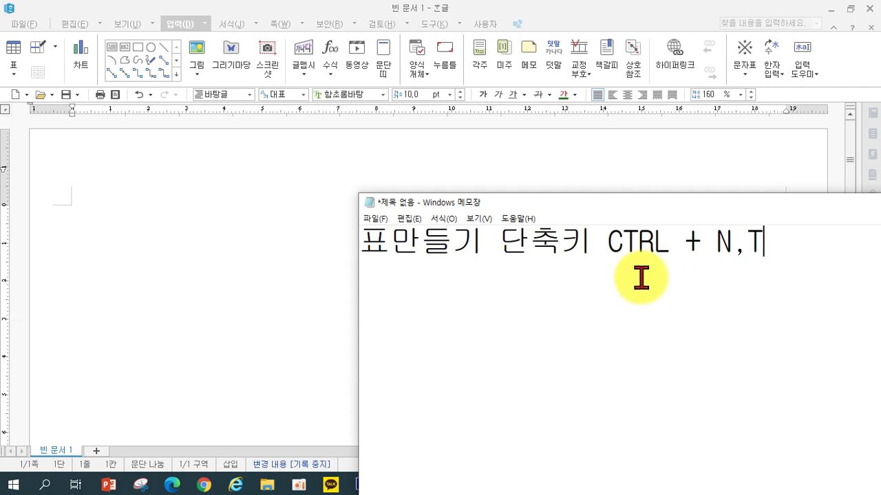
# - Return to the Hangul document and insert a table with 5 rows and 5 columns
pyautogui.click(293, 228)
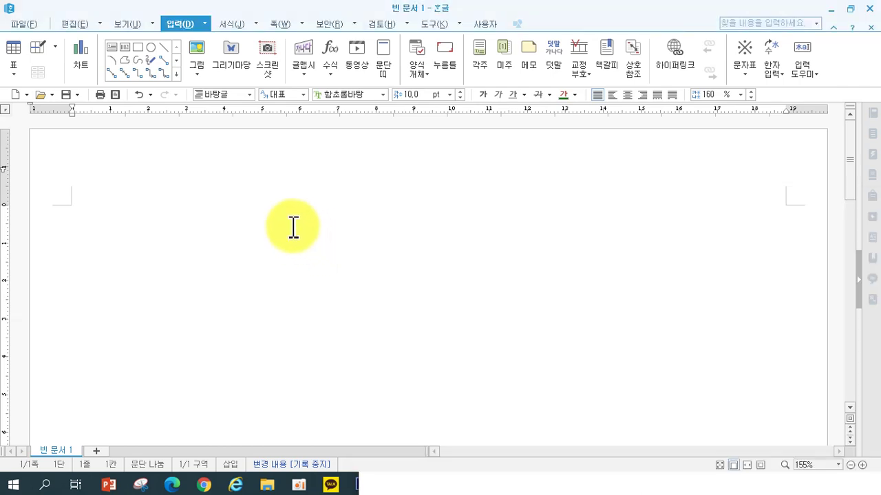
pyautogui.hotkey('ctrl', 'n')
pyautogui.press('t')
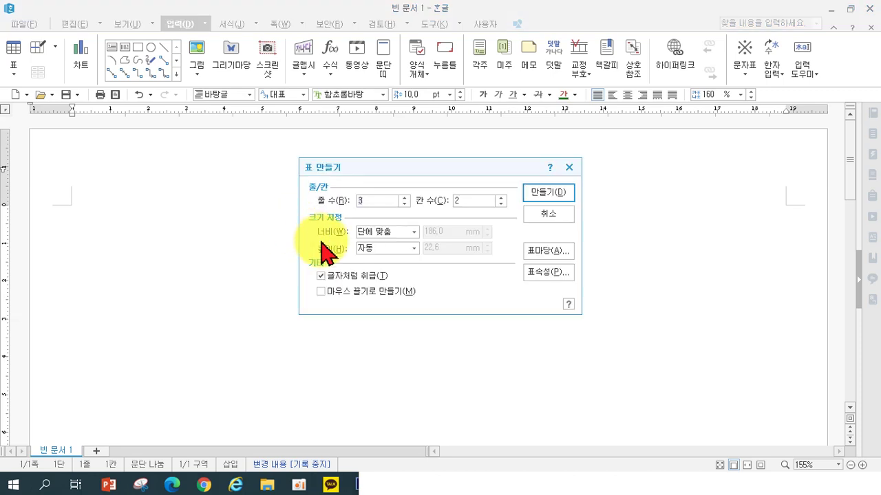
pyautogui.click(404, 197)
pyautogui.click(404, 198)
pyautogui.click(500, 197)
pyautogui.click(500, 198)
pyautogui.click(500, 198)
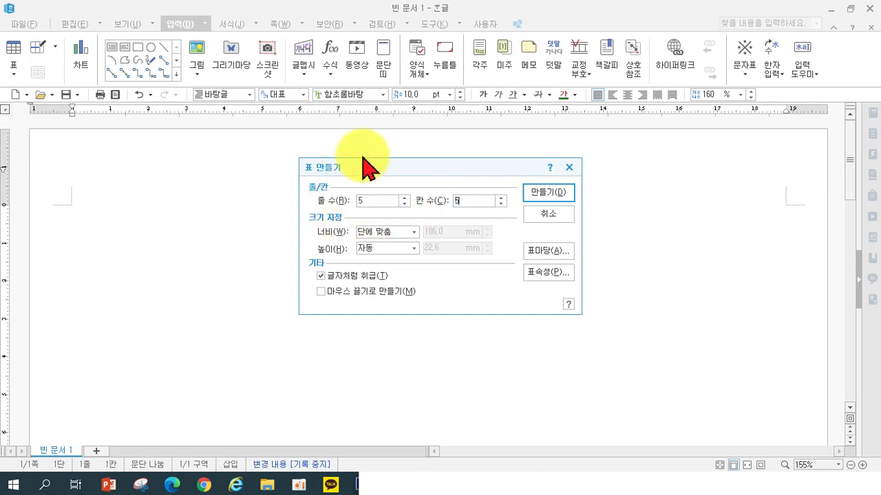
pyautogui.click(544, 196)
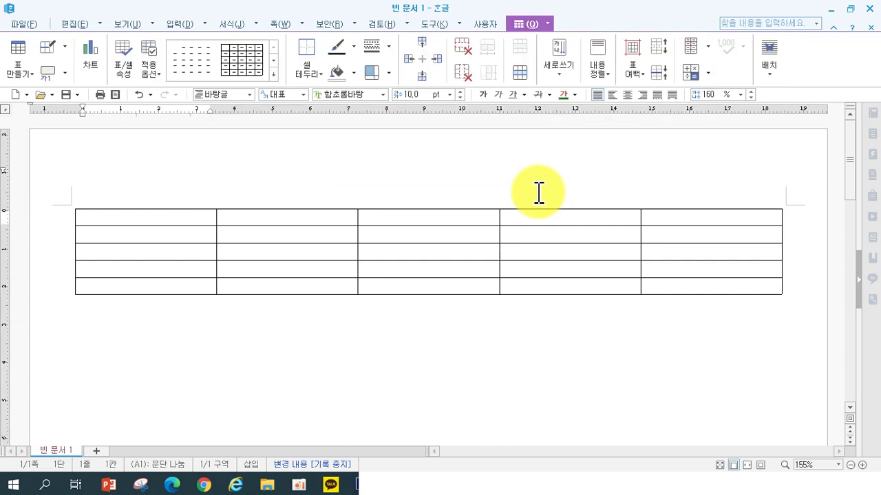
# - Enter "구 분", "2010년" and "2011년" in the first three cells of the table's header row
pyautogui.write('구 분')
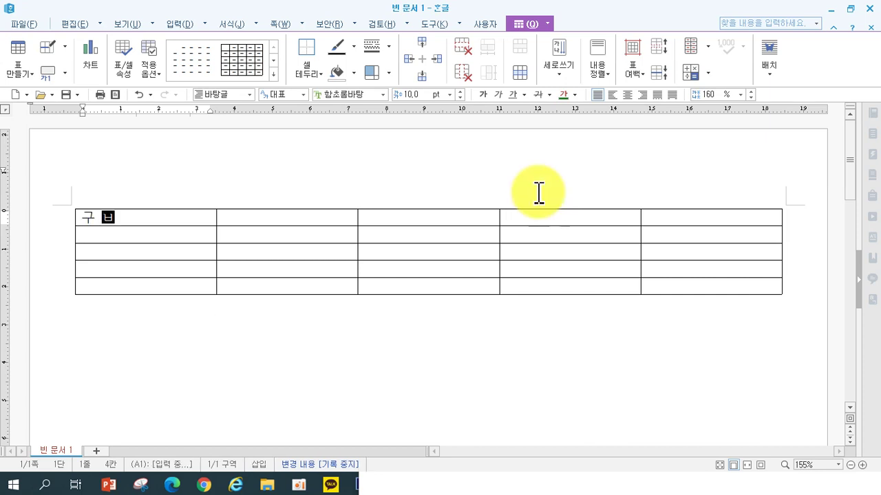
pyautogui.press('Tab')
pyautogui.write('2010년')
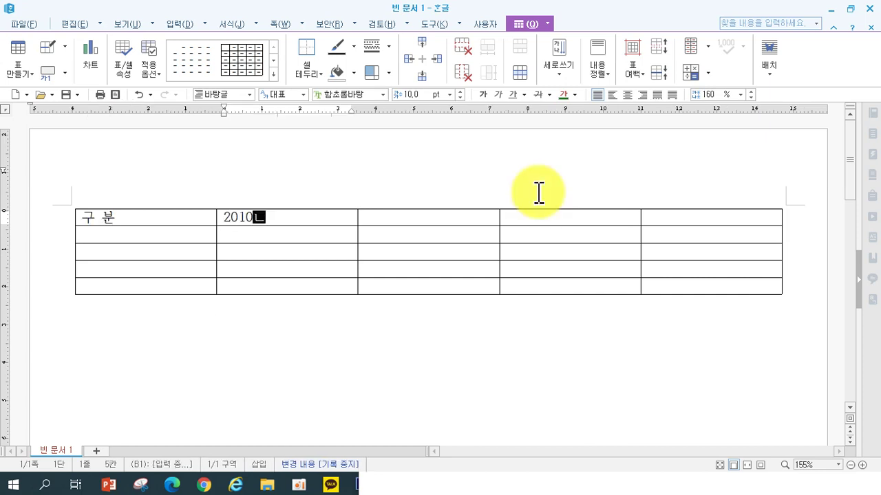
pyautogui.press('Tab')
pyautogui.write('202')
pyautogui.press('BackSpace')
pyautogui.write('11년')
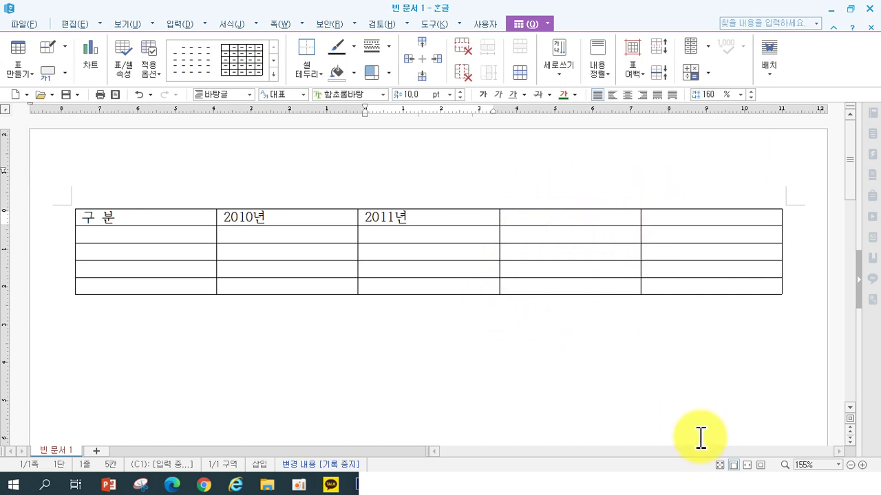
# - Auto-fill the year series from the "2010년" cell through the last cell of the header row
pyautogui.moveTo(317, 210); pyautogui.dragTo(710, 218)
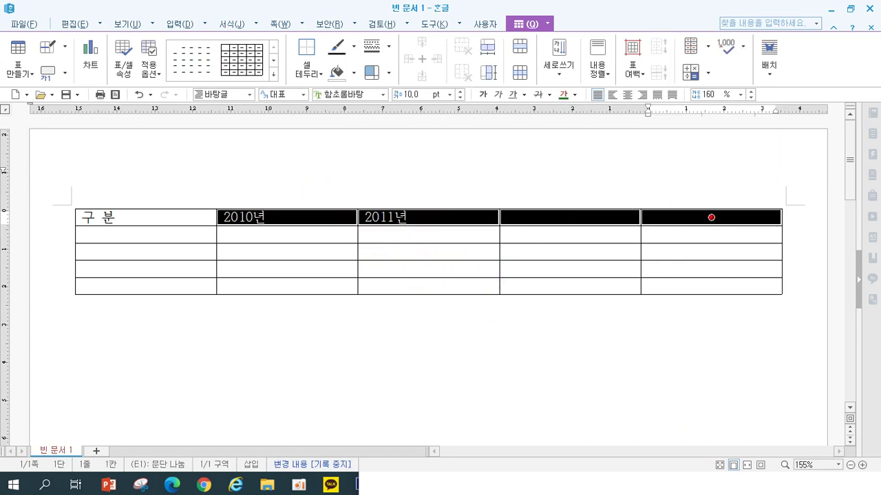
pyautogui.click(662, 177)
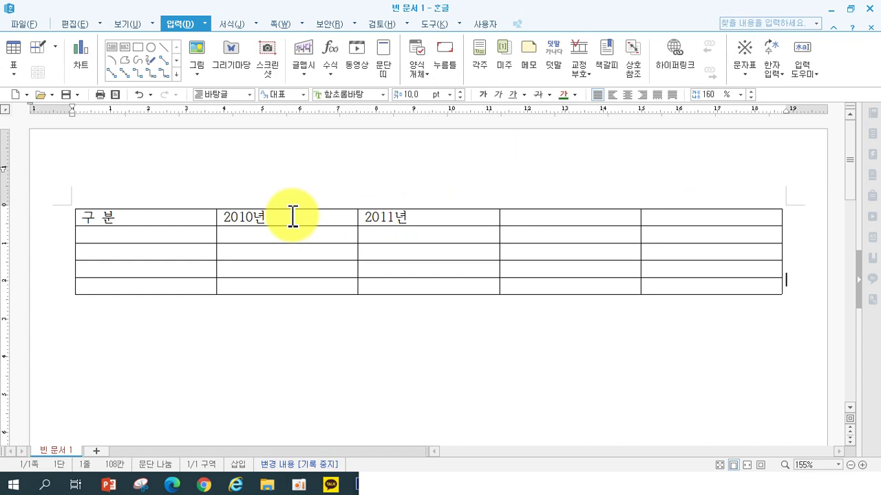
pyautogui.moveTo(292, 217); pyautogui.dragTo(659, 218)
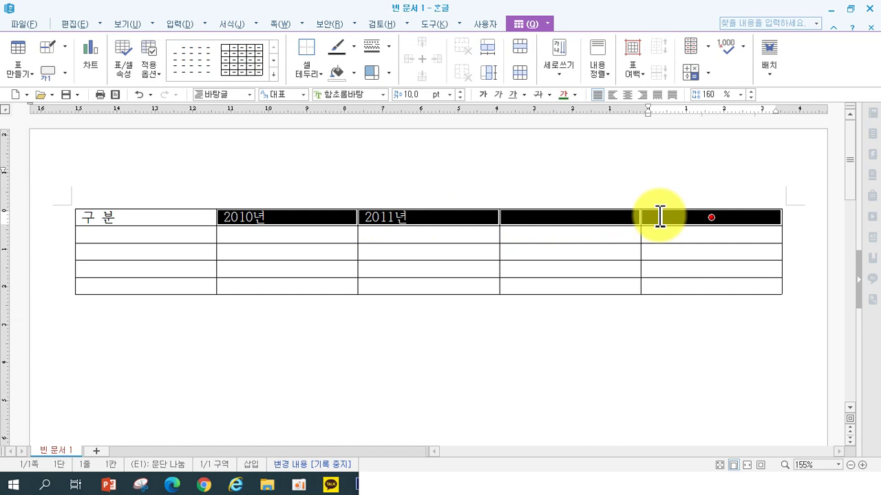
pyautogui.press('a')
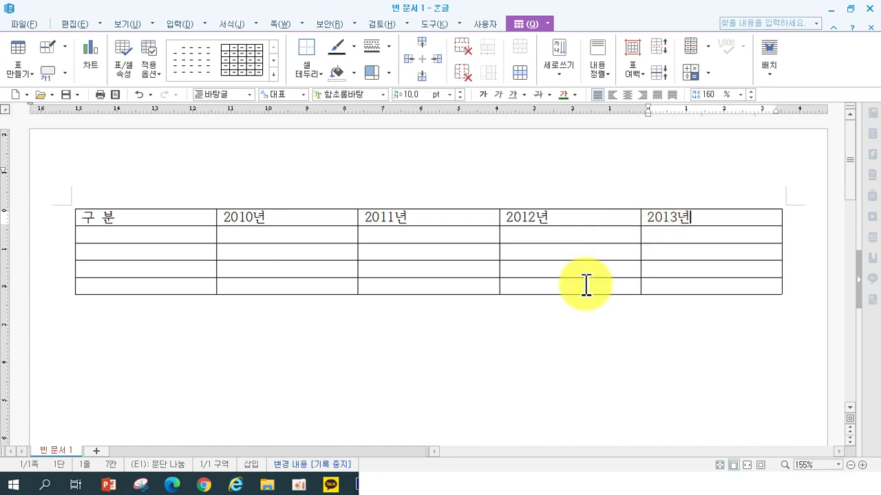
# - Switch to Notepad and add the line "표자동채우기 A" below the existing note, leaving a blank line between them
pyautogui.click(393, 478)
pyautogui.click(780, 257)
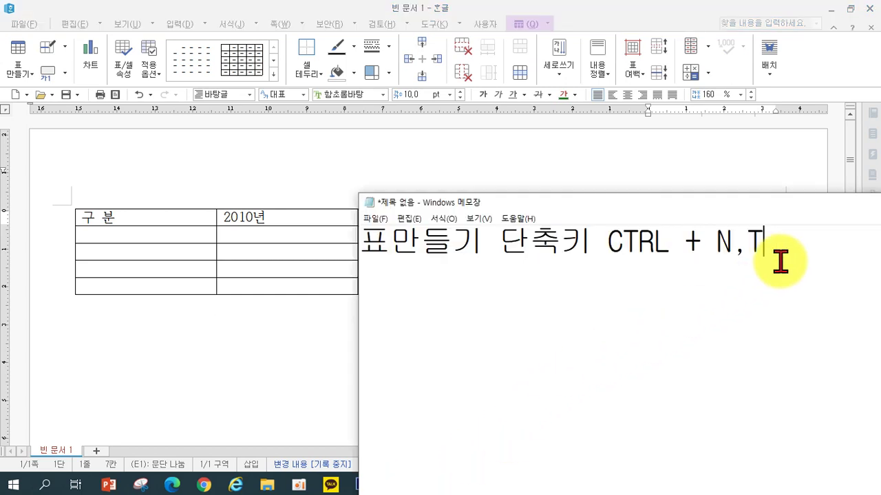
pyautogui.press('Return')
pyautogui.write('Vy')
pyautogui.press('BackSpace')
pyautogui.press('BackSpace')
pyautogui.press('Hangul')
pyautogui.write('표')
pyautogui.press('BackSpace')
pyautogui.press('BackSpace')
pyautogui.press('BackSpace')
pyautogui.write('표자동채우기')
pyautogui.press('Hangul')
pyautogui.write('A')
pyautogui.press('Left')
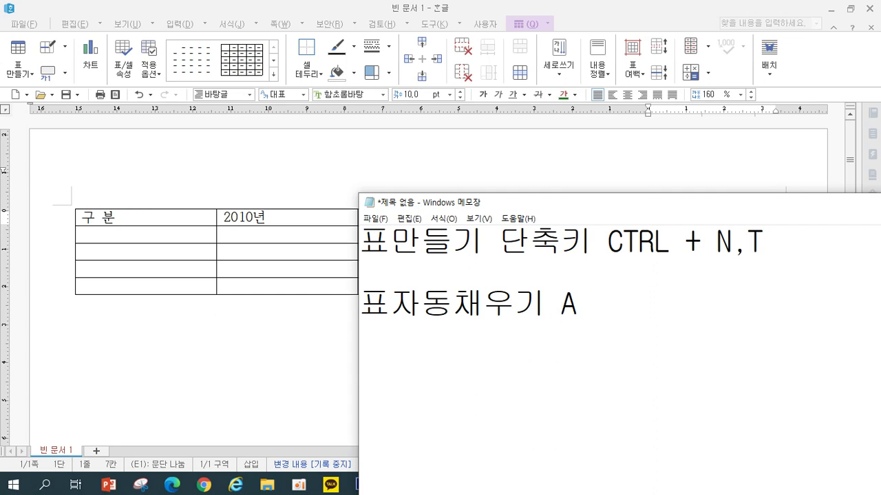
pyautogui.click(289, 210)
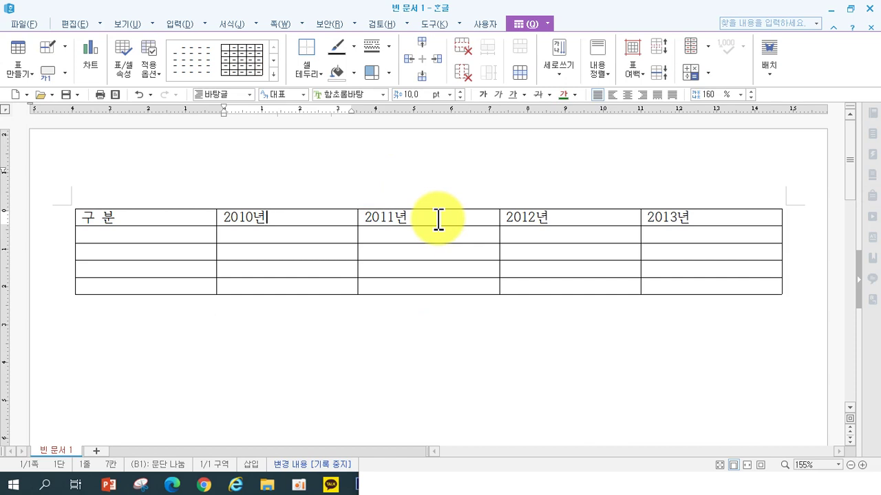
pyautogui.moveTo(324, 216); pyautogui.dragTo(687, 215)
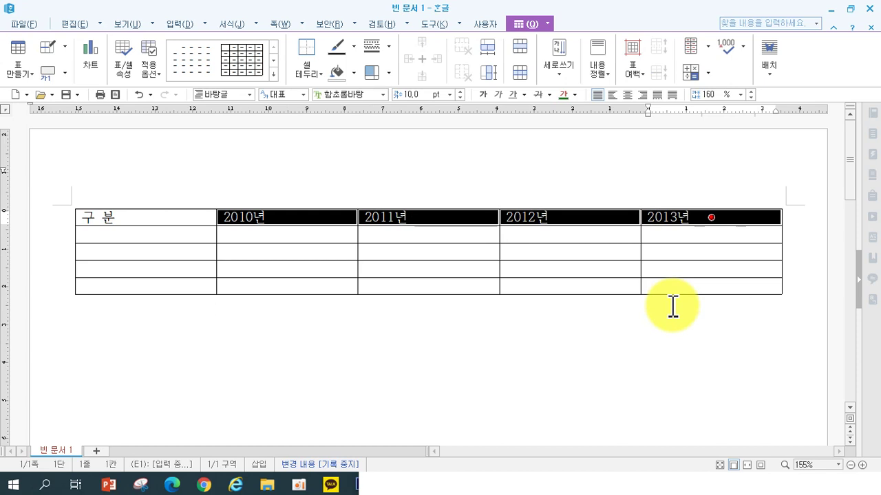
pyautogui.click(146, 234)
pyautogui.click(172, 237)
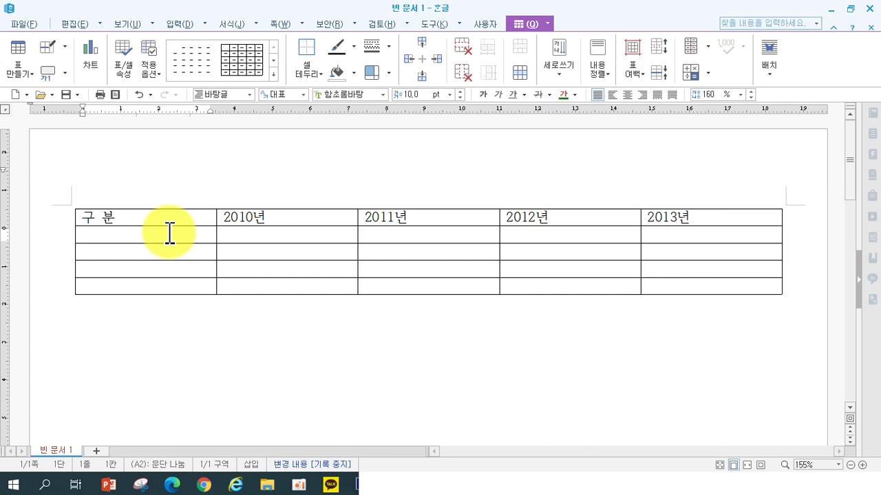
pyautogui.press('F5')
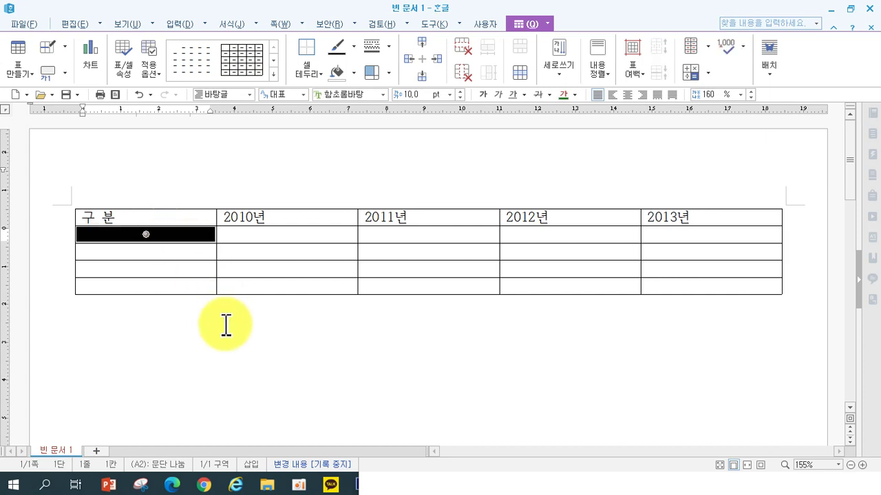
pyautogui.click(227, 365)
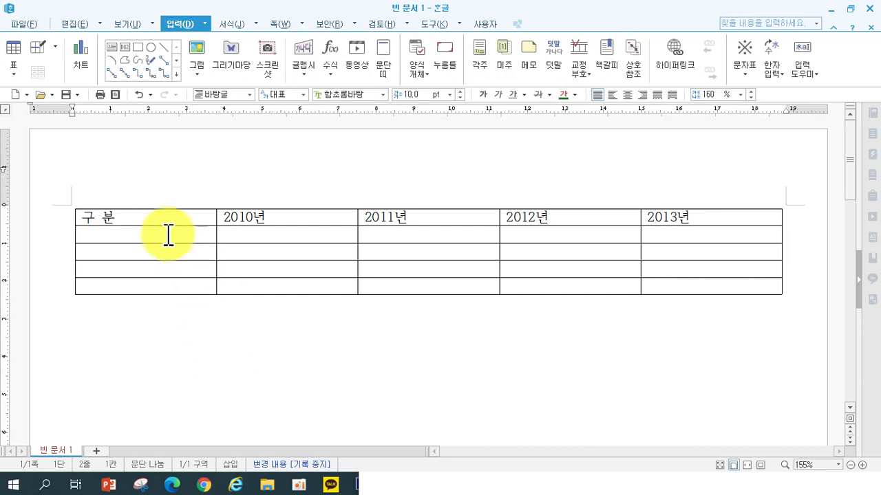
# - Label the first column's cells below "구 분" in the Hangul table as "사업장 가입자", "지역 가입자" and "임의 가입자"
pyautogui.click(167, 235)
pyautogui.press('F5')
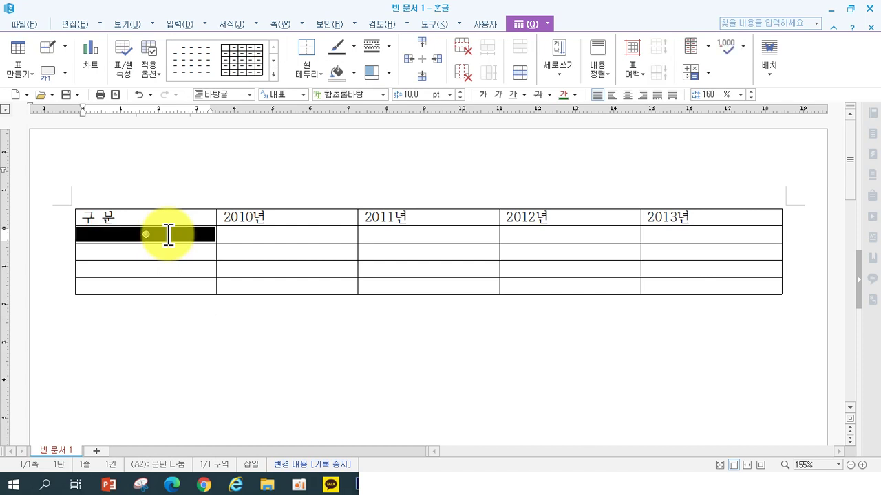
pyautogui.press('Escape')
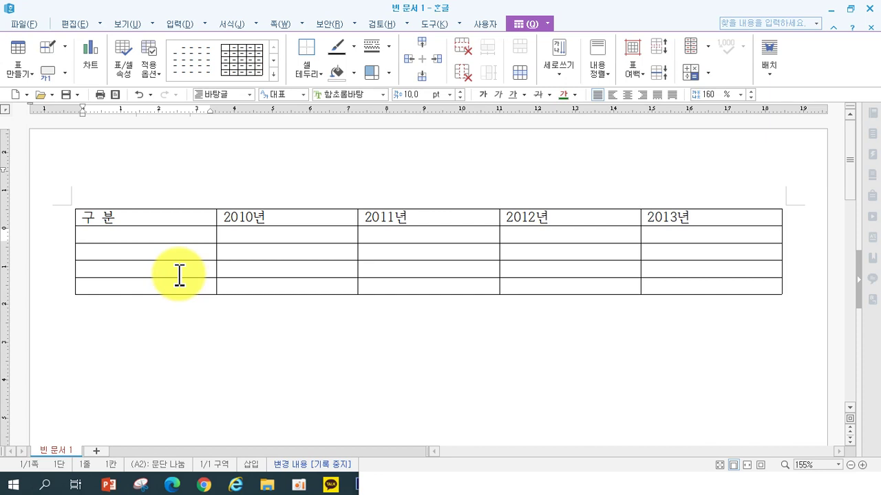
pyautogui.write('사업장 가입ㅈ')
pyautogui.write('ㅏ')
pyautogui.press('Down')
pyautogui.write('지역 가입')
pyautogui.write('ㅈㅏ')
pyautogui.press('Down')
pyautogui.write('ㅇㅣㅁㅇㅡㅣ ㄱㅏㅇㅣㅂㅈㅏ')
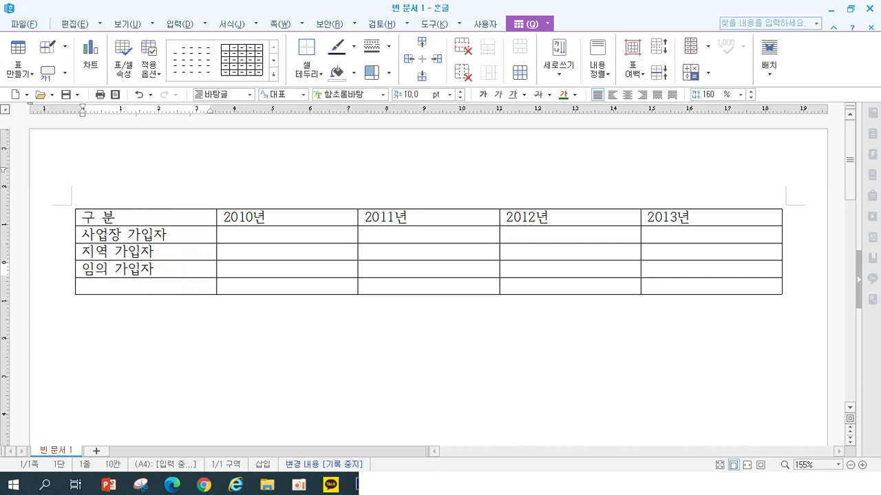
# - Label the last row's first cell, below "임의 가입자", as "임의계속 가입자"
pyautogui.press('Down')
pyautogui.write('ㅇㅣㅁㅇㅡㅣㄱㅖㅅㅗㄱ ㄱㅏㅇㅣㅂㅈㅏ')
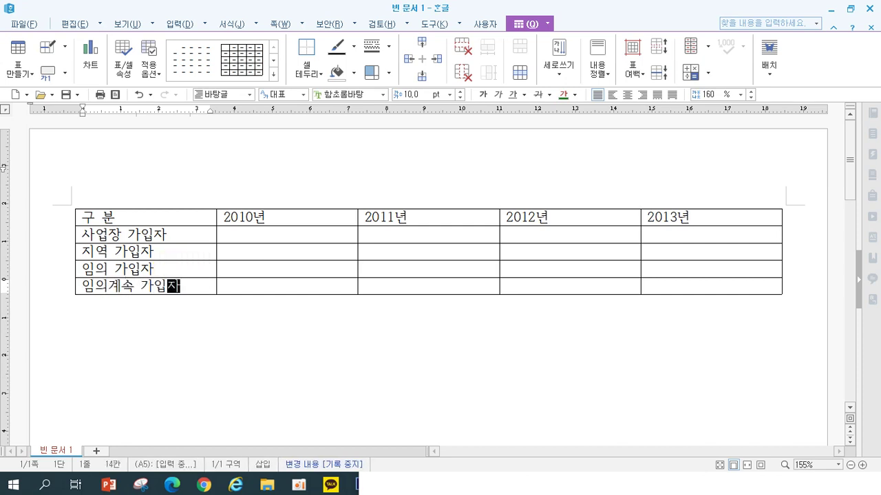
# - Fill the "사업장 가입자" row from 2010년 to 2013년 with 9149, 9493, 9866 and 10380
pyautogui.click(320, 233)
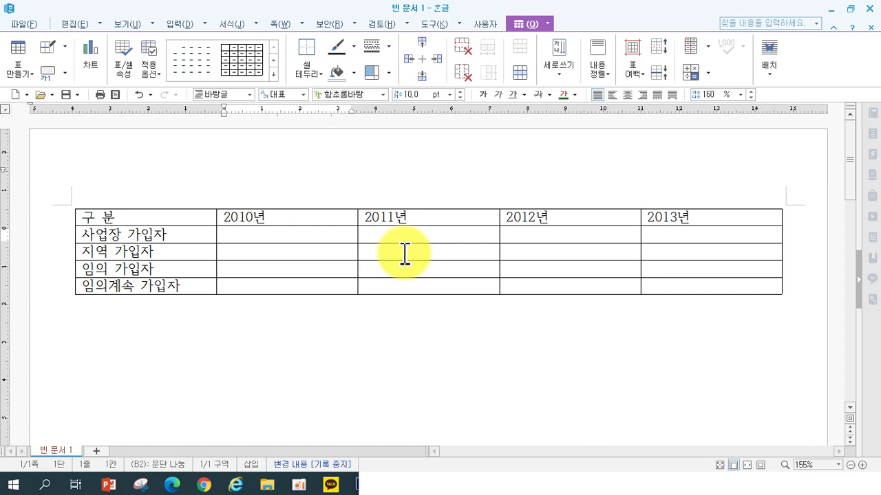
pyautogui.write('914')
pyautogui.write('9')
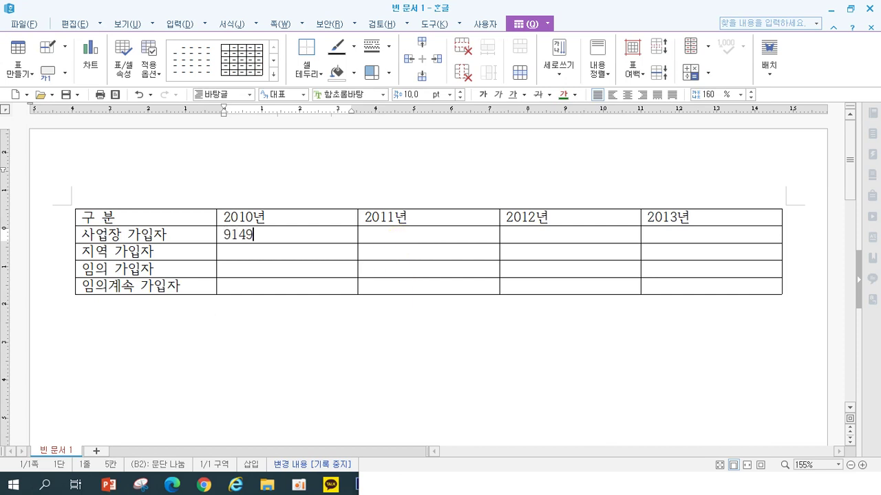
pyautogui.click(403, 238)
pyautogui.write('94')
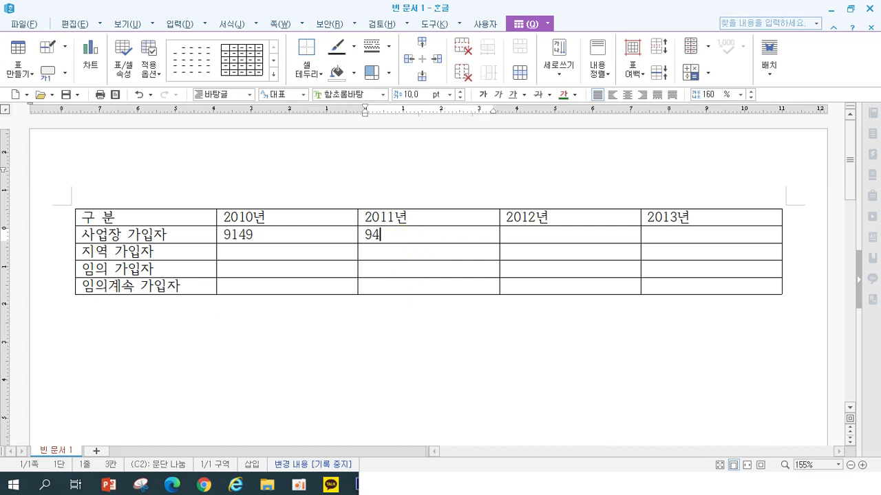
pyautogui.write('93')
pyautogui.press('Tab')
pyautogui.write('9866')
pyautogui.press('Tab')
pyautogui.write('10380')
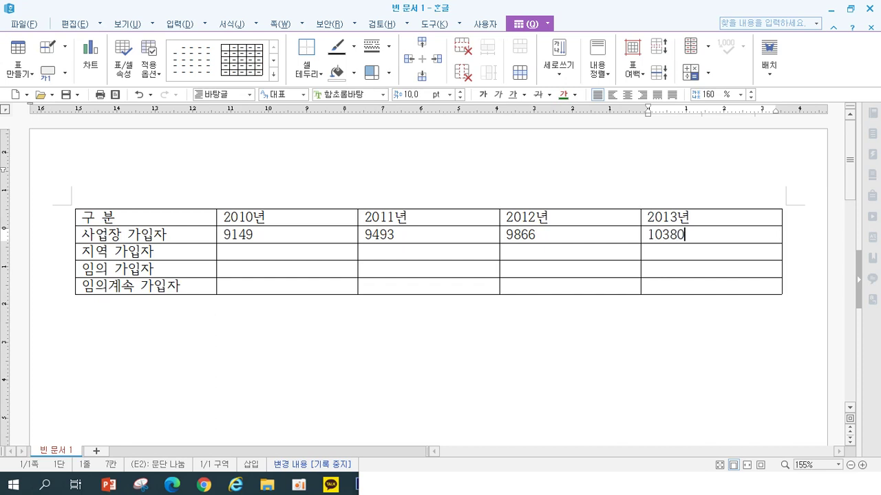
# - Fill the "지역 가입자" row from 2010년 to 2013년 with 9063, 8781, 8679 and 8669
pyautogui.press('Tab')
pyautogui.press('Tab')
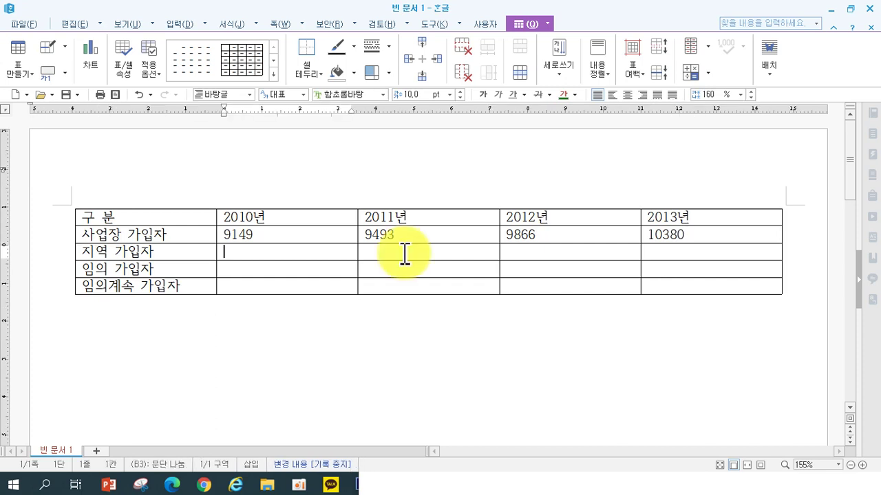
pyautogui.write('9063')
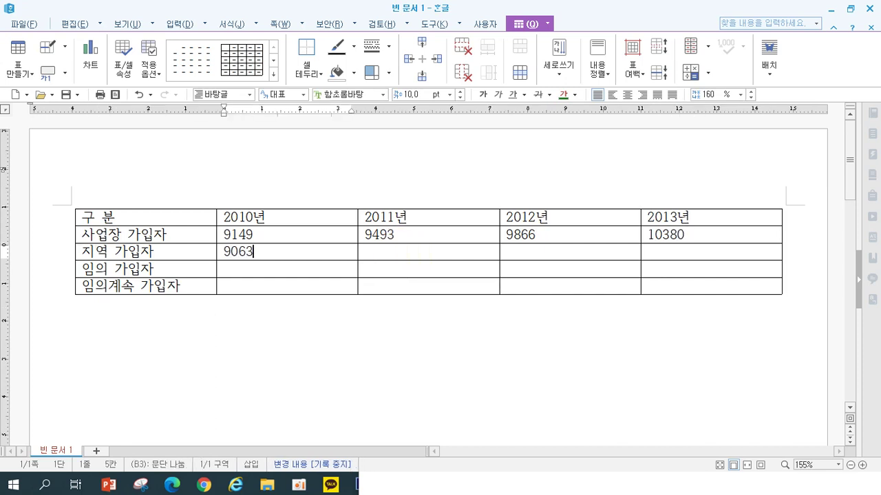
pyautogui.press('Tab')
pyautogui.write('8781')
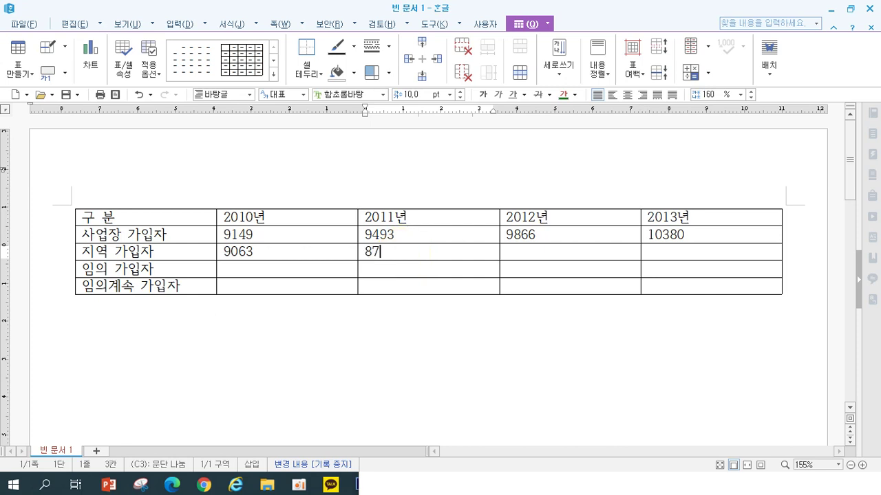
pyautogui.press('Tab')
pyautogui.write('8679')
pyautogui.press('Tab')
pyautogui.write('8669')
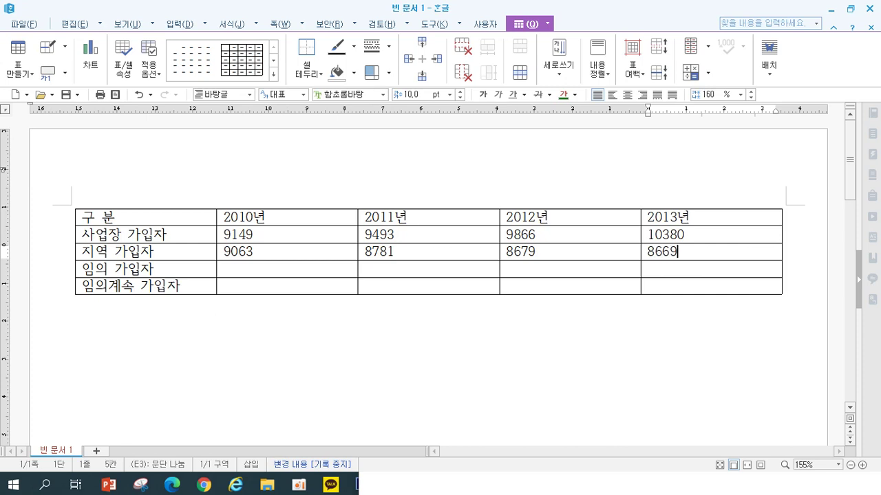
# - Fill the "임의 가입자" row from 2010년 to 2013년 with 270, 250, 360 and 780
pyautogui.press('Tab')
pyautogui.press('Tab')
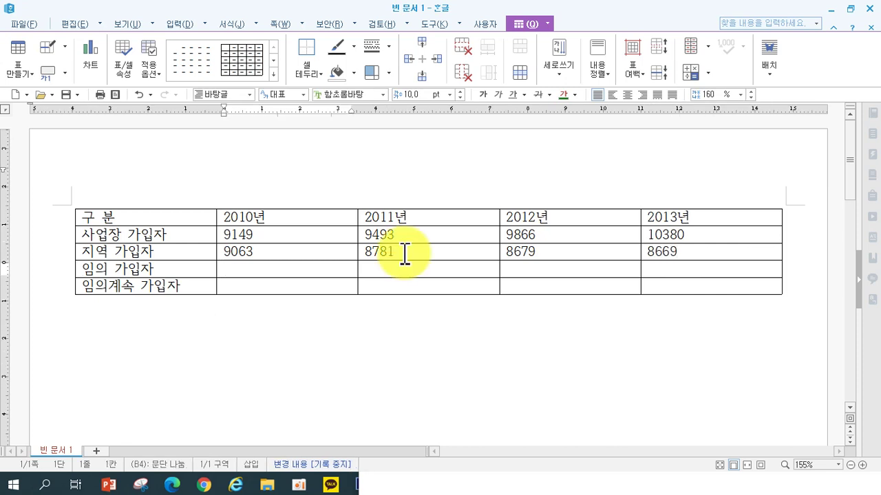
pyautogui.write('270')
pyautogui.press('Tab')
pyautogui.write('25')
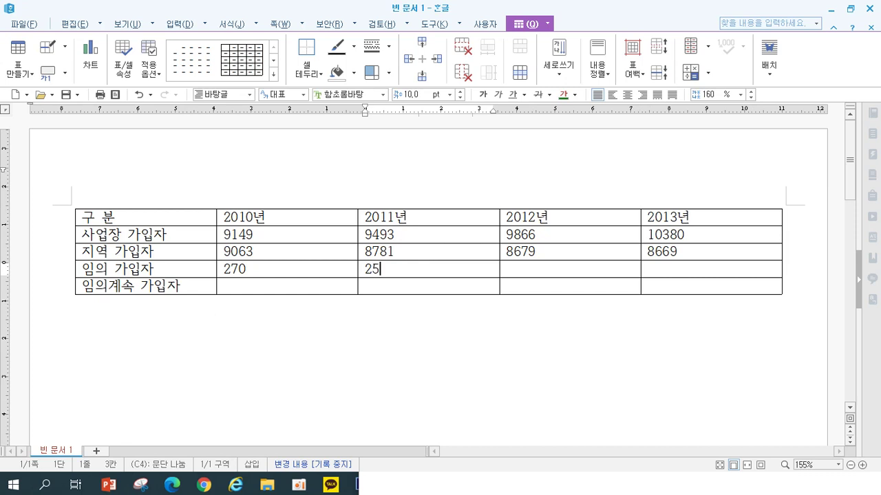
pyautogui.write('0')
pyautogui.press('Tab')
pyautogui.write('360')
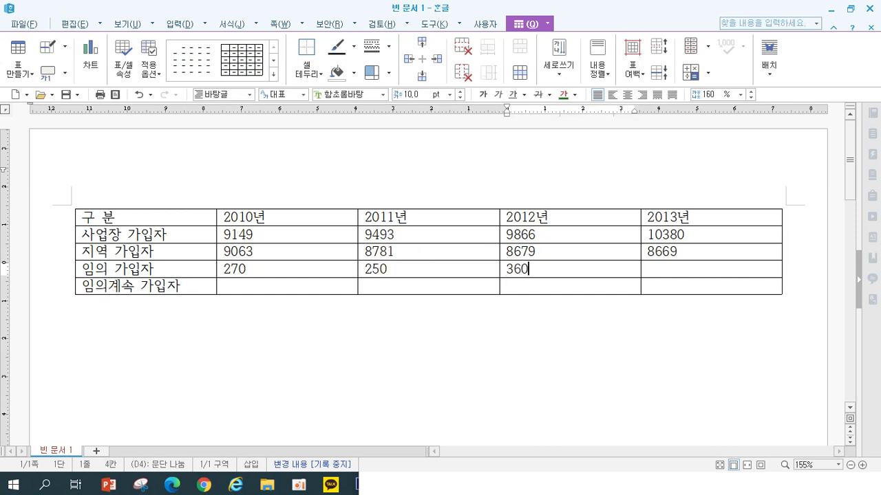
pyautogui.press('Tab')
pyautogui.write('780')
# - Fill the "임의계속 가입자" row from 2010년 to 2013년 with 27, 32, 40 and 45
pyautogui.press('Tab')
pyautogui.press('Tab')
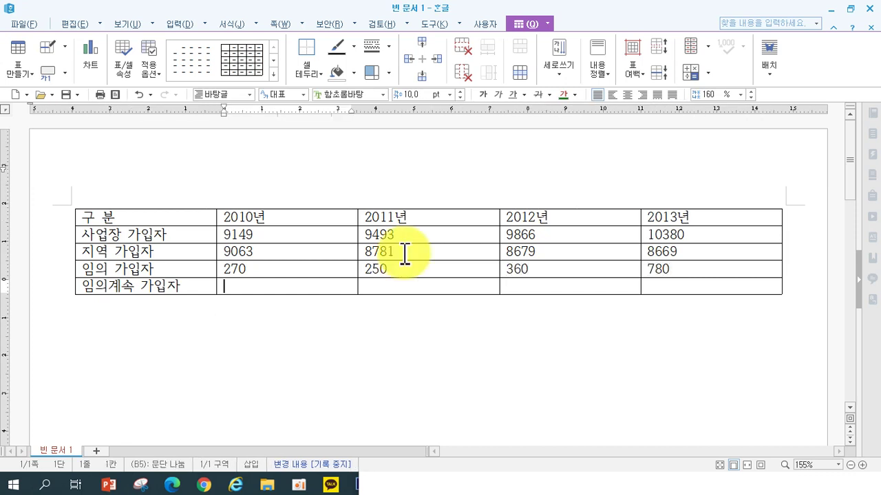
pyautogui.write('27')
pyautogui.press('Tab')
pyautogui.write('2')
pyautogui.press('BackSpace')
pyautogui.write('32')
pyautogui.press('Tab')
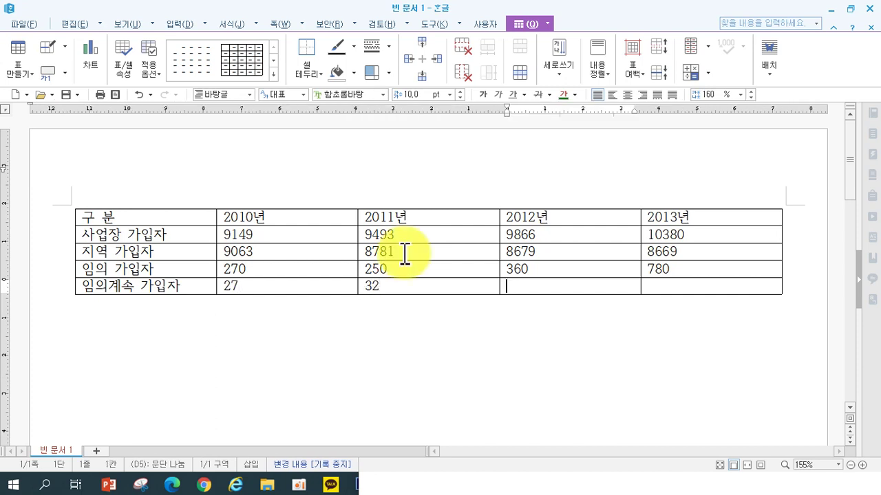
pyautogui.write('40')
pyautogui.press('Tab')
pyautogui.write('45')
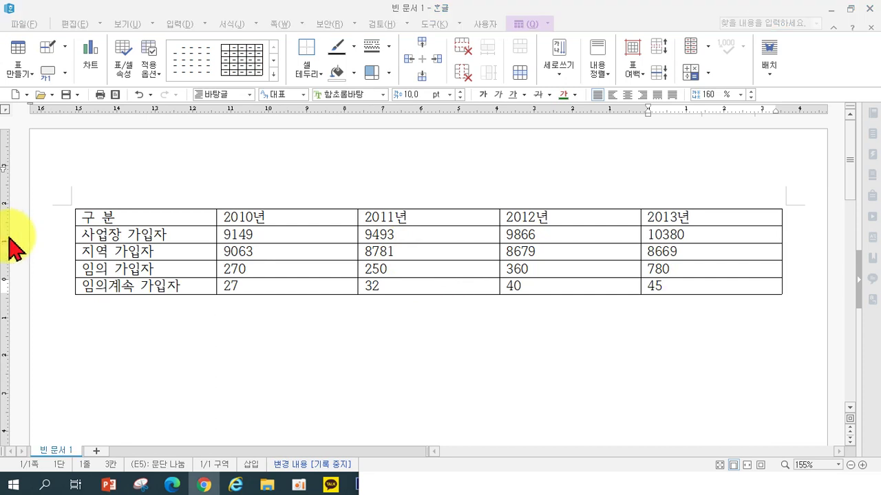
# - Center-align the table's header row and the four subscriber-type labels in the first column
pyautogui.moveTo(172, 216); pyautogui.dragTo(664, 217)
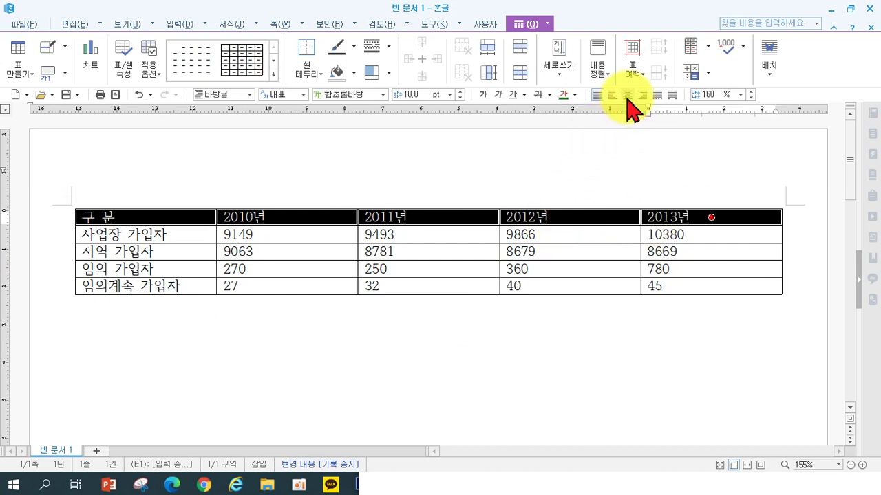
pyautogui.click(627, 97)
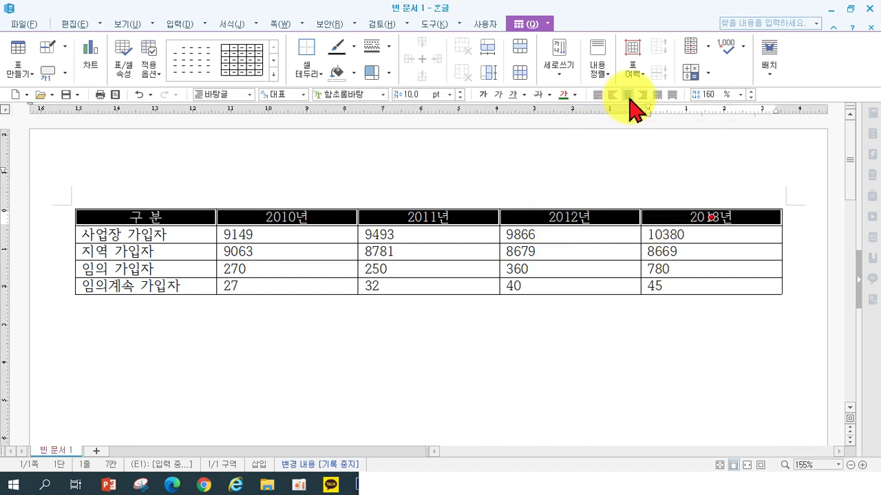
pyautogui.moveTo(138, 238); pyautogui.dragTo(176, 274)
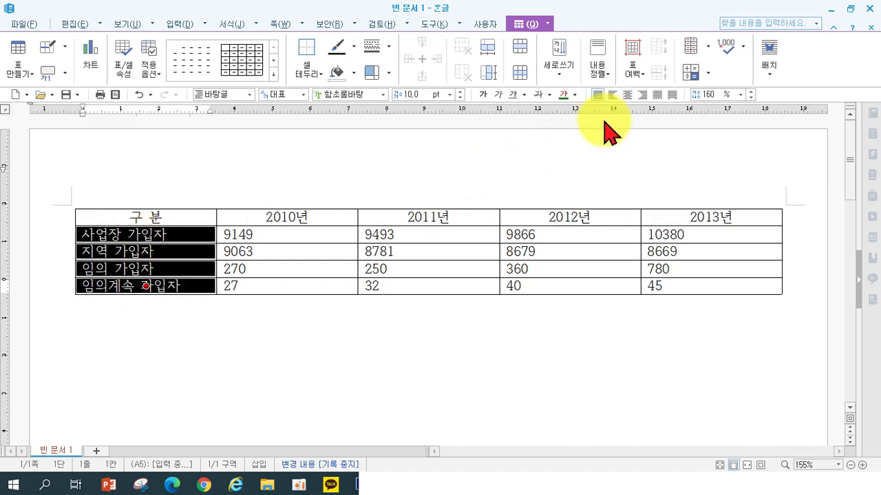
pyautogui.click(628, 96)
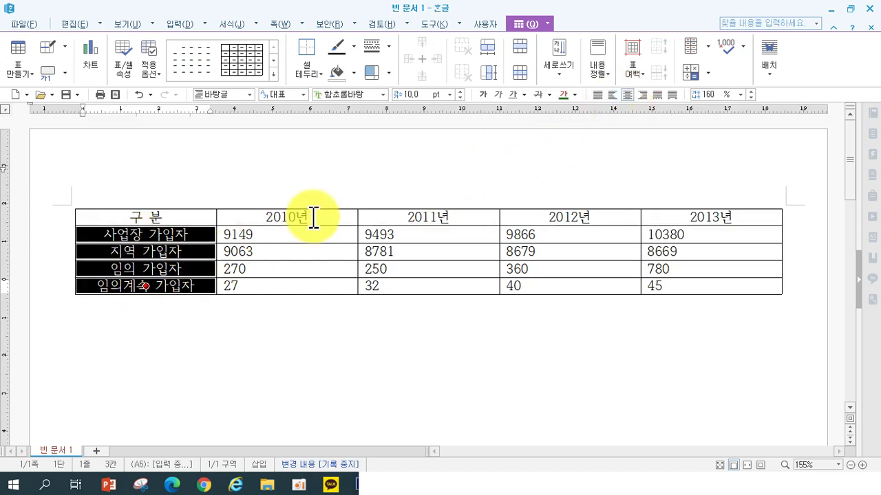
# - Color the four subscriber-type labels in the first column green and the header row text blue
pyautogui.click(573, 94)
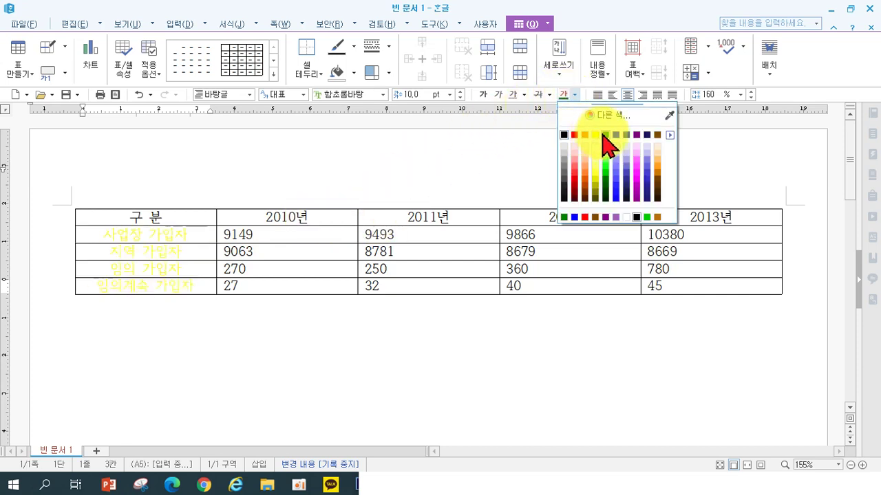
pyautogui.click(608, 157)
pyautogui.moveTo(172, 217); pyautogui.dragTo(701, 218)
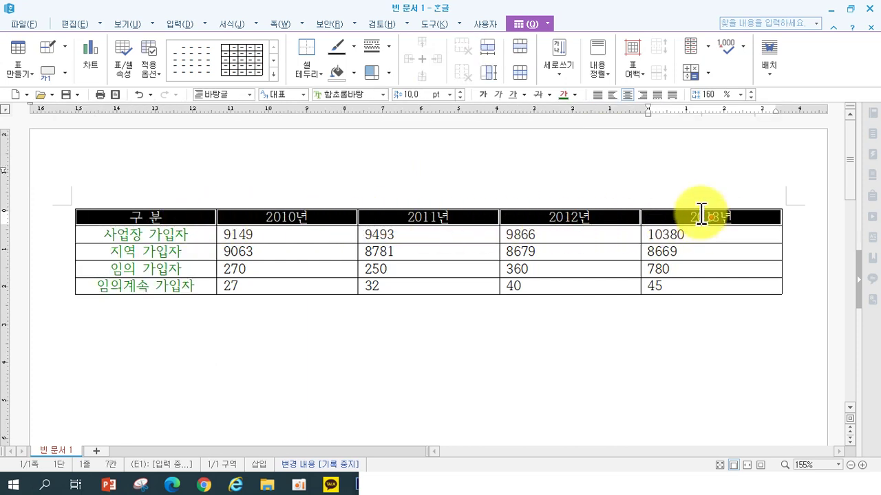
pyautogui.click(574, 94)
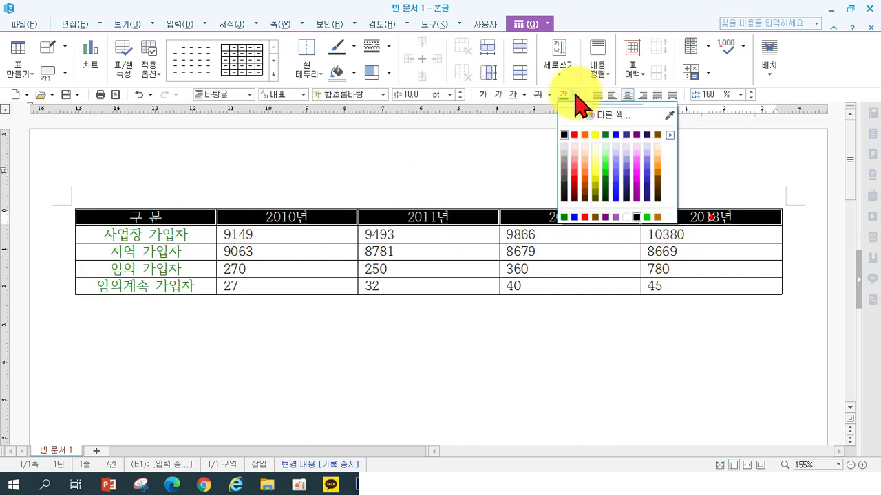
pyautogui.click(617, 136)
pyautogui.click(413, 200)
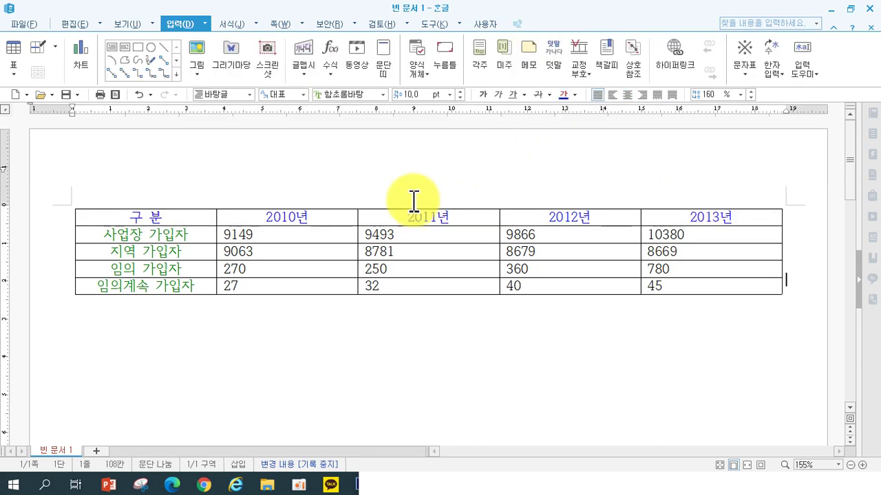
# - Add thousands separators (자릿점 넣기) to all number cells under the four year headings
pyautogui.moveTo(270, 239); pyautogui.dragTo(681, 285)
pyautogui.click(337, 337)
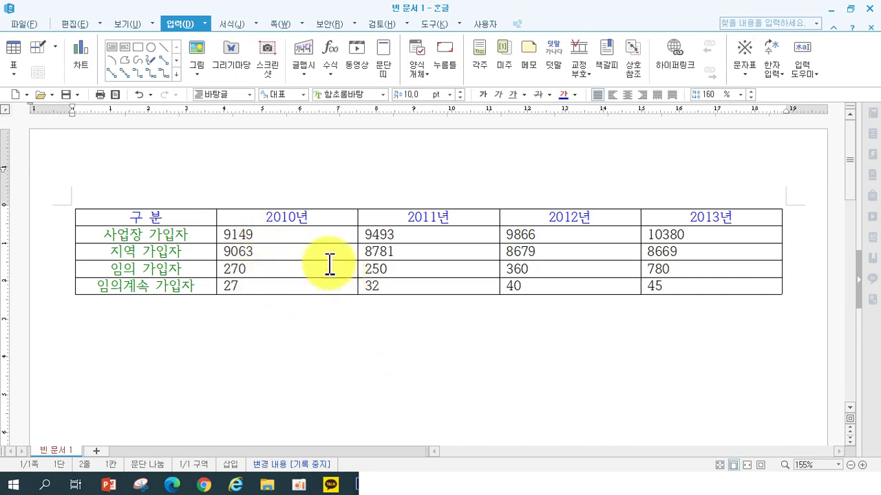
pyautogui.moveTo(290, 231); pyautogui.dragTo(683, 264)
pyautogui.rightClick(682, 265)
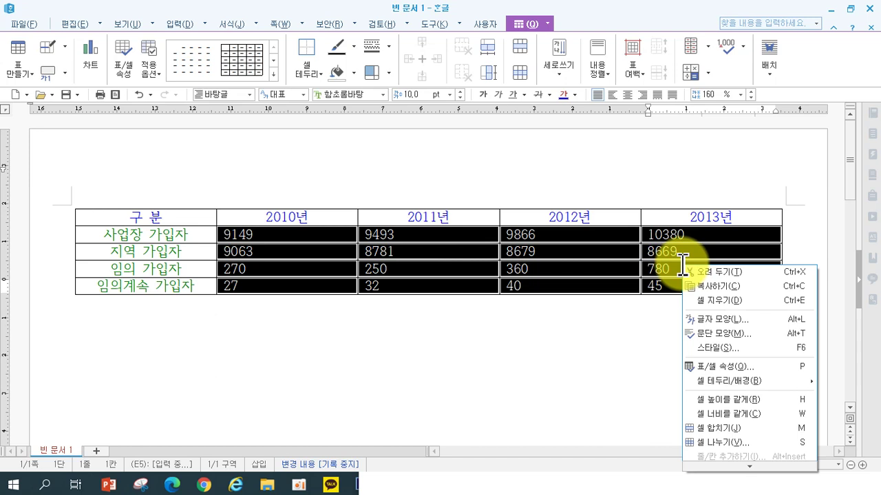
pyautogui.moveTo(731, 465)
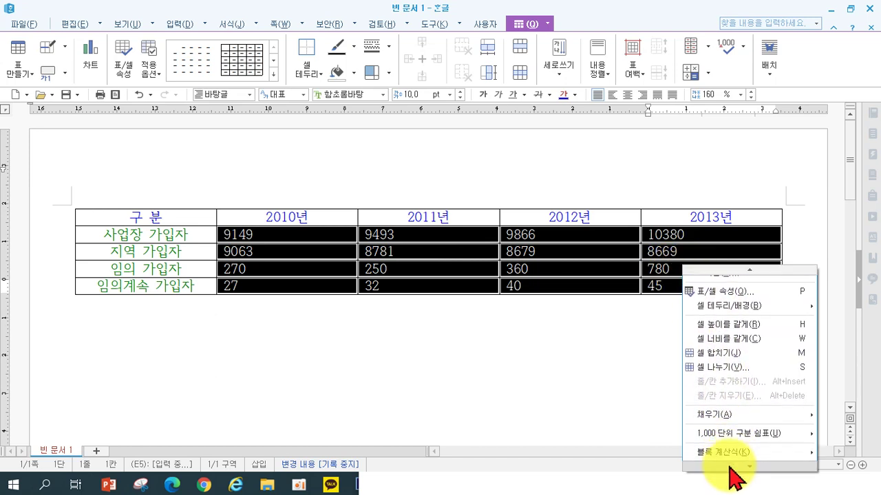
pyautogui.moveTo(727, 433)
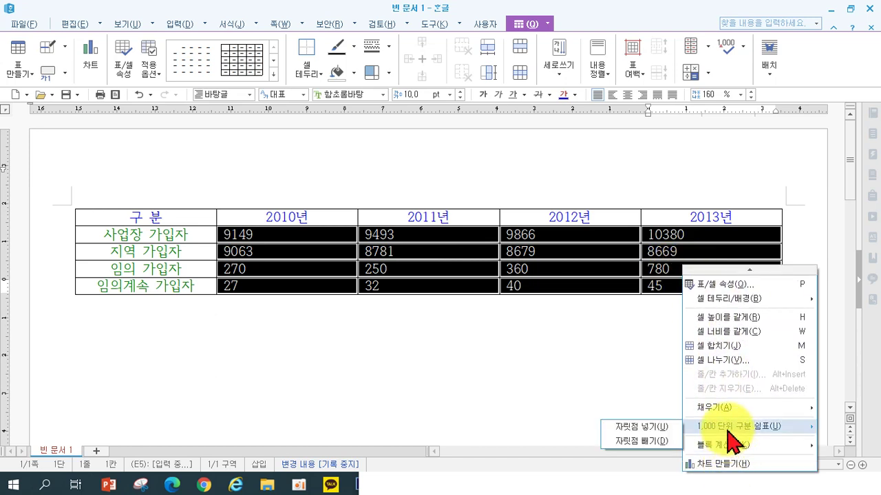
pyautogui.click(652, 427)
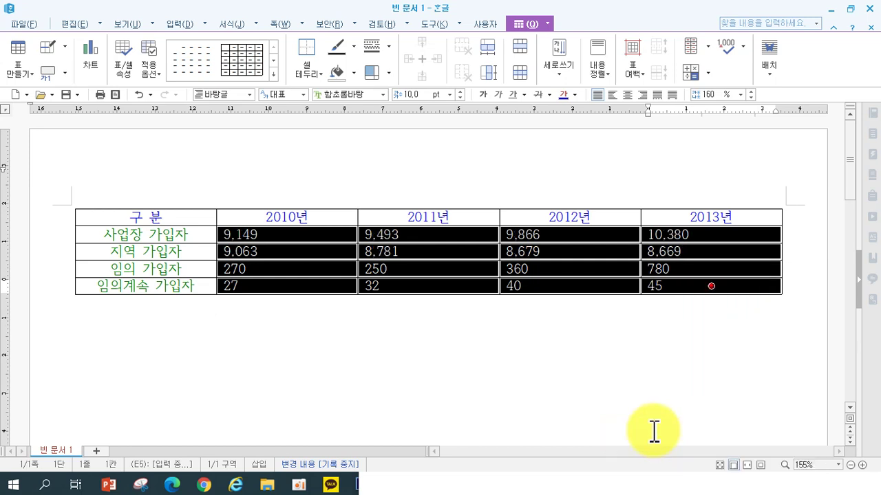
pyautogui.rightClick(566, 238)
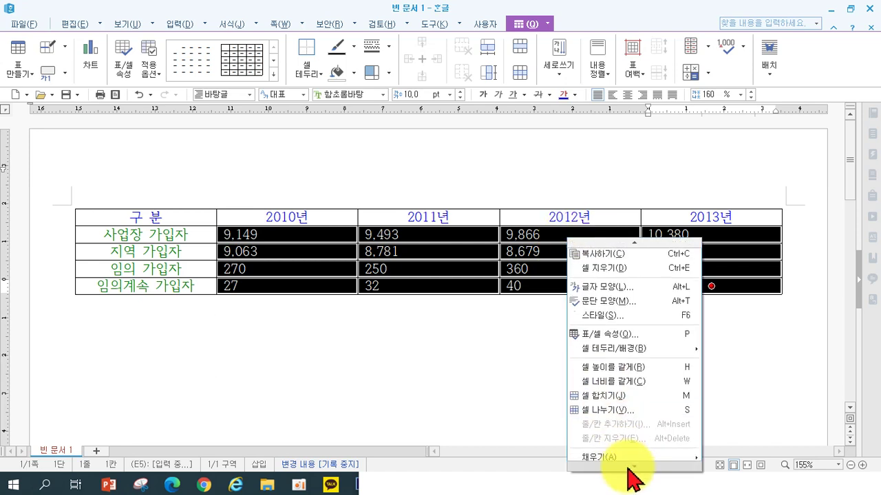
pyautogui.moveTo(628, 433)
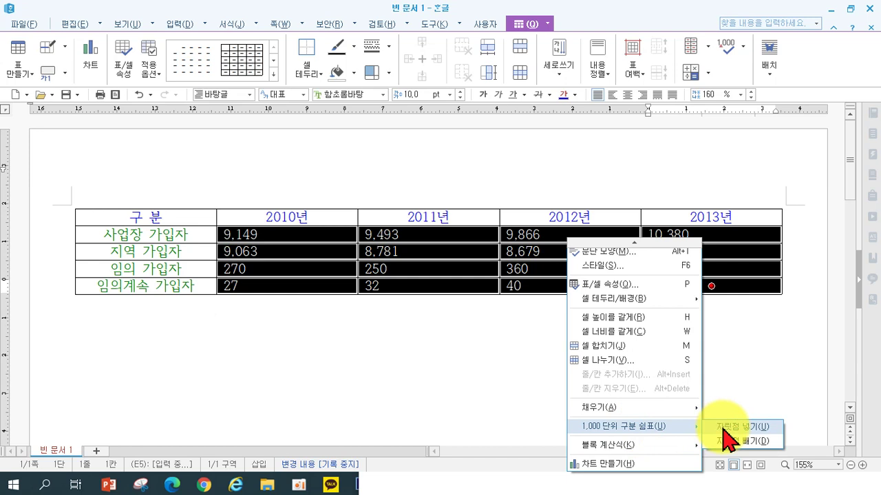
pyautogui.click(291, 248)
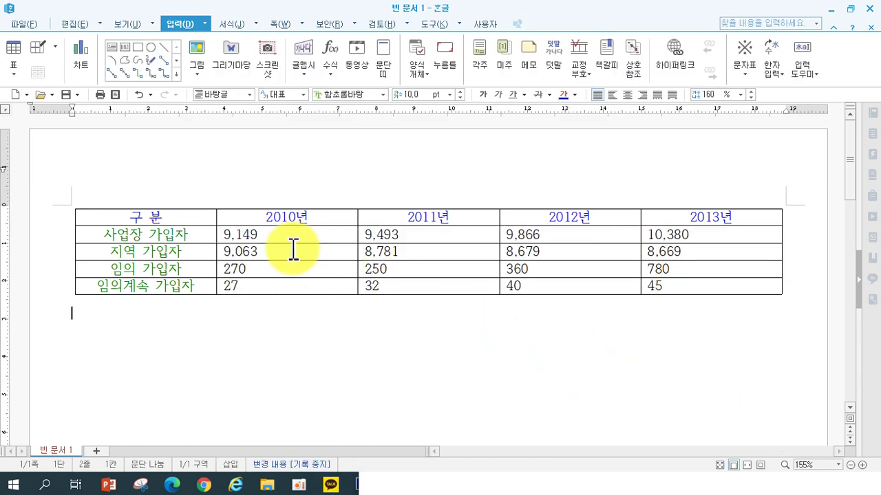
# - Apply 자릿점 넣기 once more to all number cells under the year headings and right-align them
pyautogui.moveTo(297, 236); pyautogui.dragTo(647, 296)
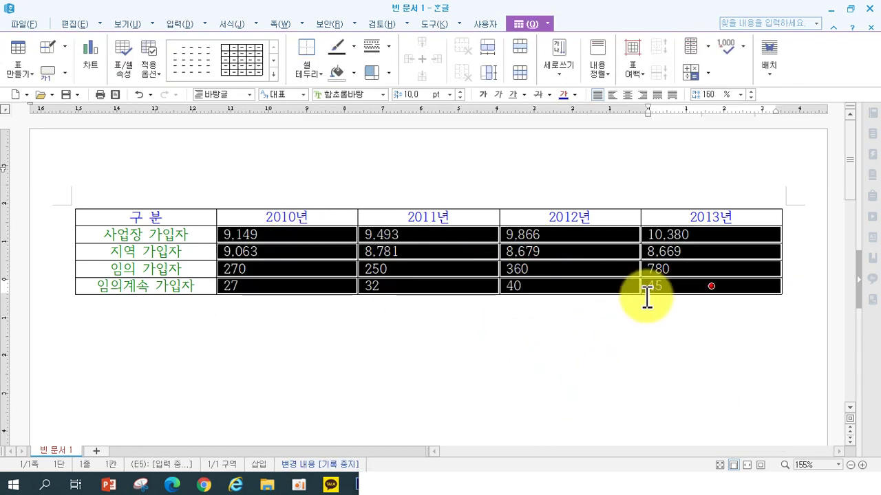
pyautogui.click(728, 48)
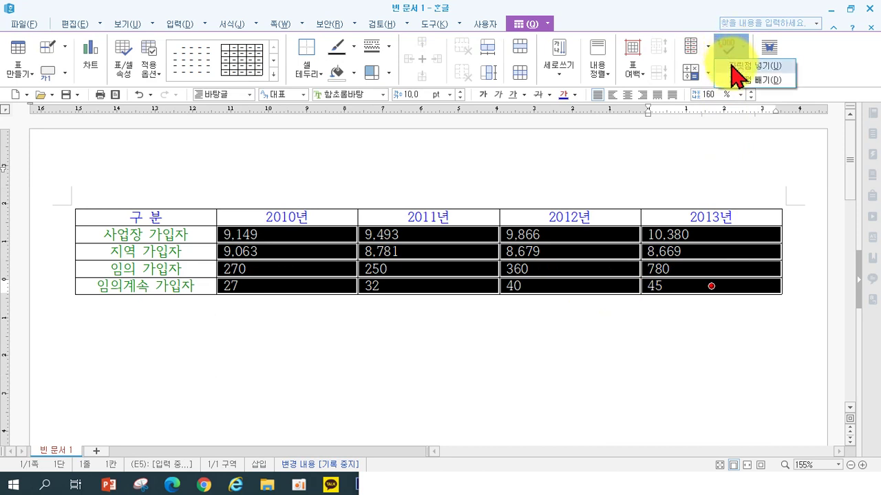
pyautogui.click(733, 65)
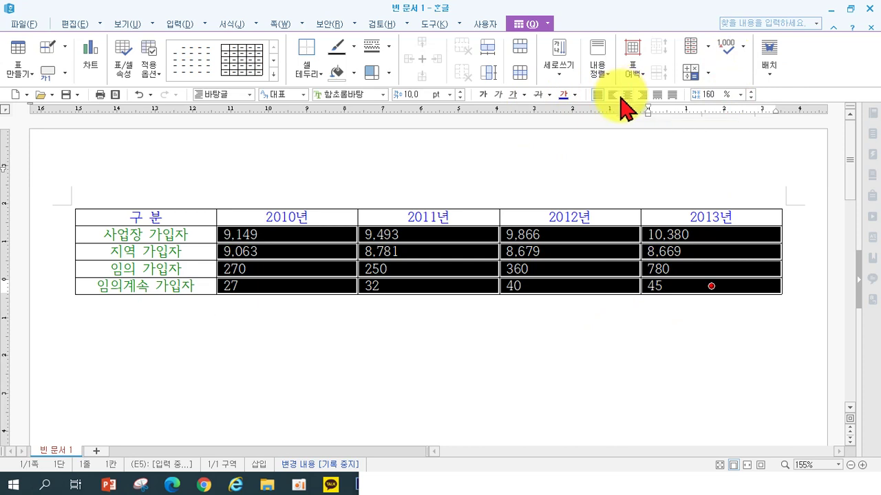
pyautogui.click(641, 95)
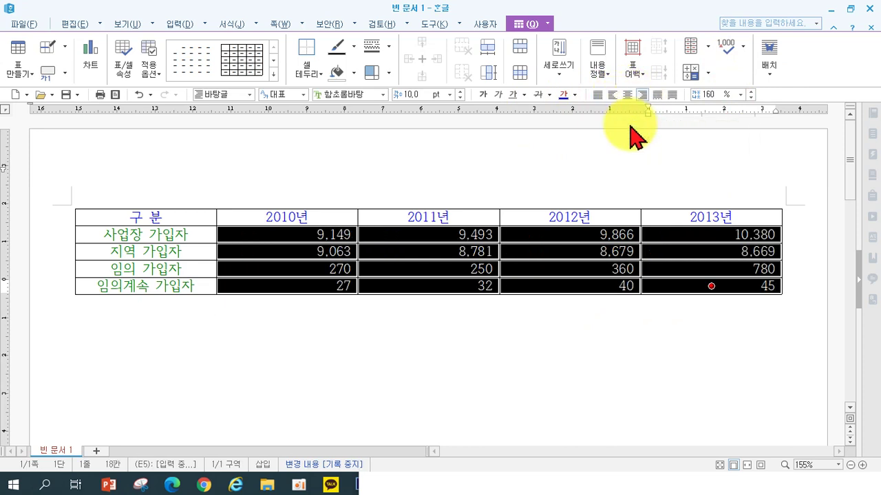
# - Add the title 거래명세표 on its own line below the subscriber table, leaving a blank line between them
pyautogui.click(409, 350)
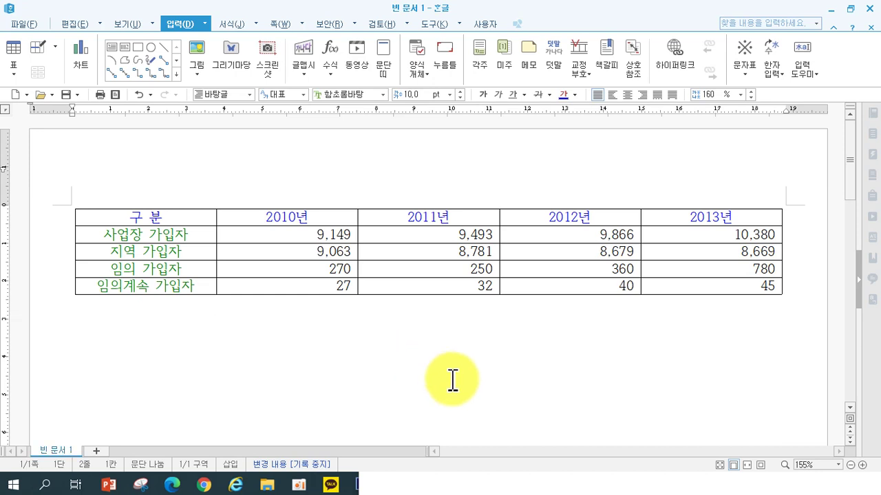
pyautogui.press('Return')
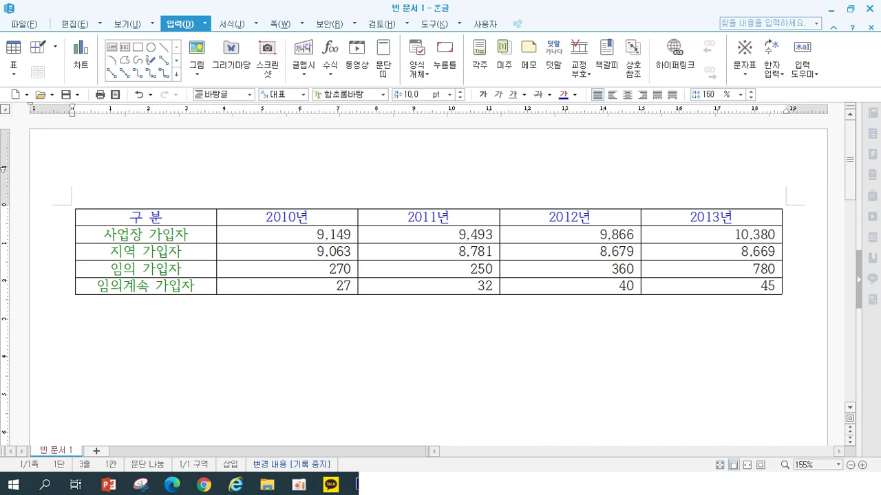
pyautogui.write('거래명세표')
pyautogui.press('Return')
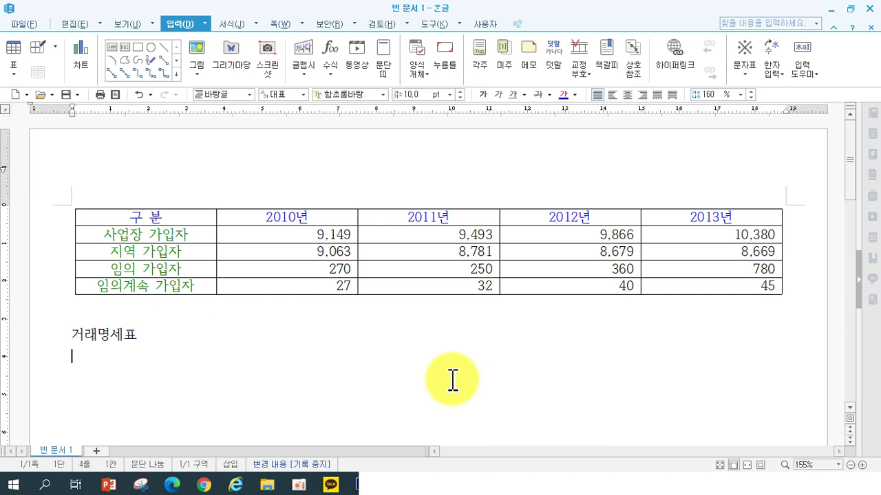
# - Insert a table with 4 rows and 1 column under the 거래명세표 title
pyautogui.click(13, 49)
pyautogui.write('4')
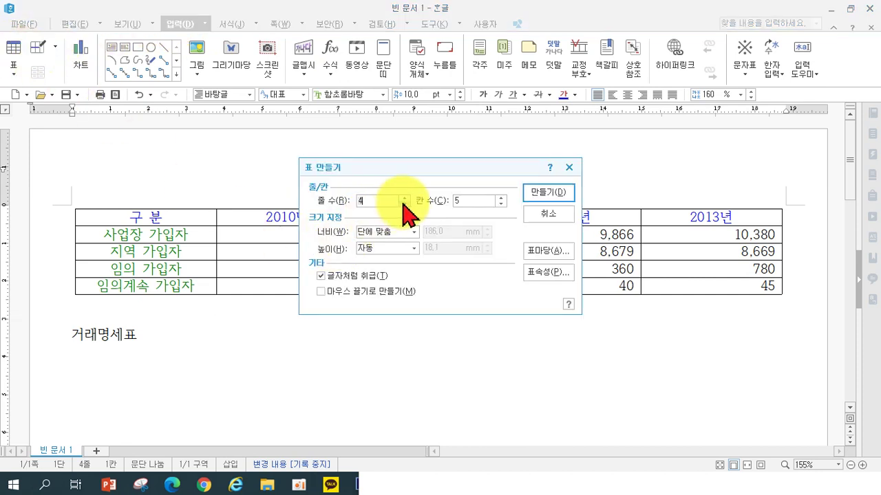
pyautogui.click(501, 205)
pyautogui.click(501, 204)
pyautogui.click(500, 205)
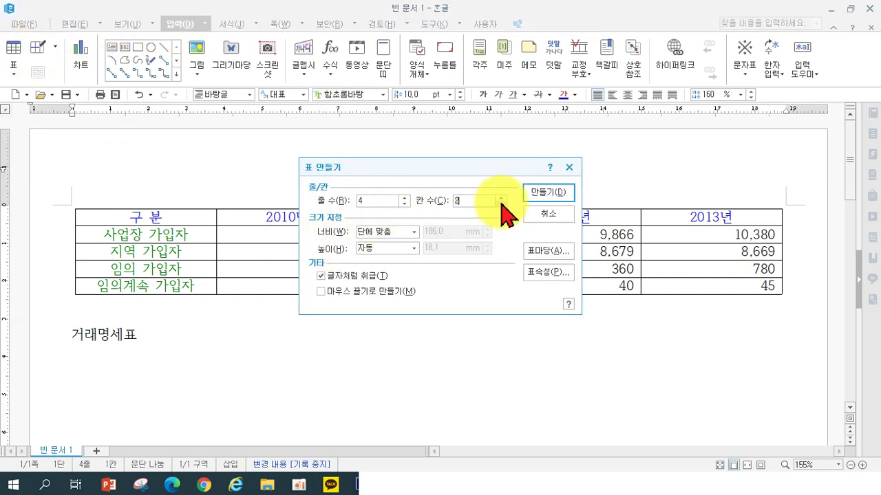
pyautogui.click(548, 194)
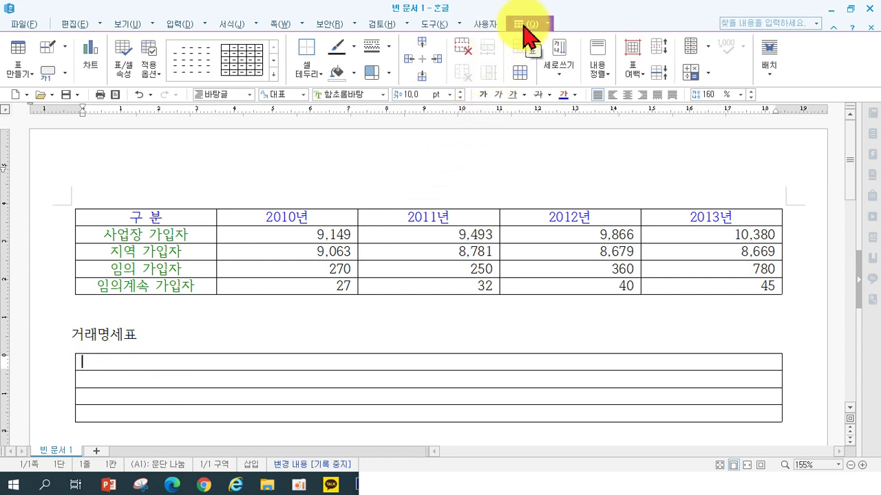
# - Split the first row of the 거래명세표 table into 4 columns
pyautogui.click(521, 84)
pyautogui.click(365, 234)
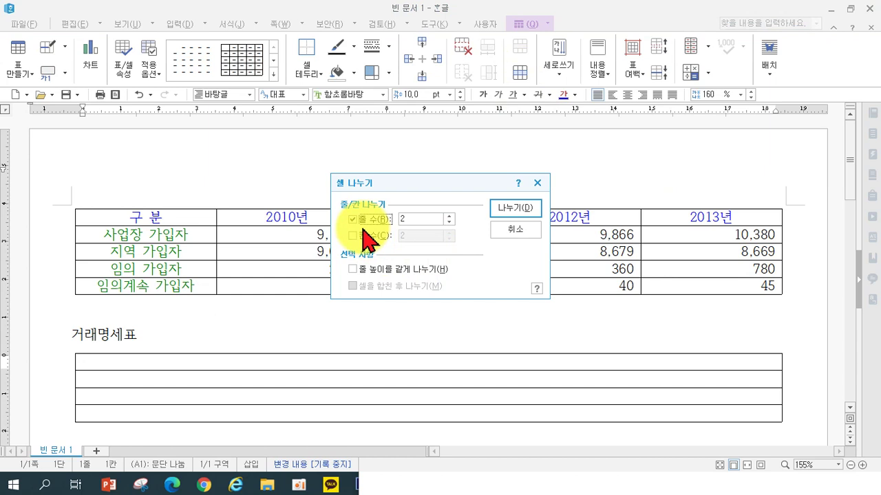
pyautogui.click(359, 236)
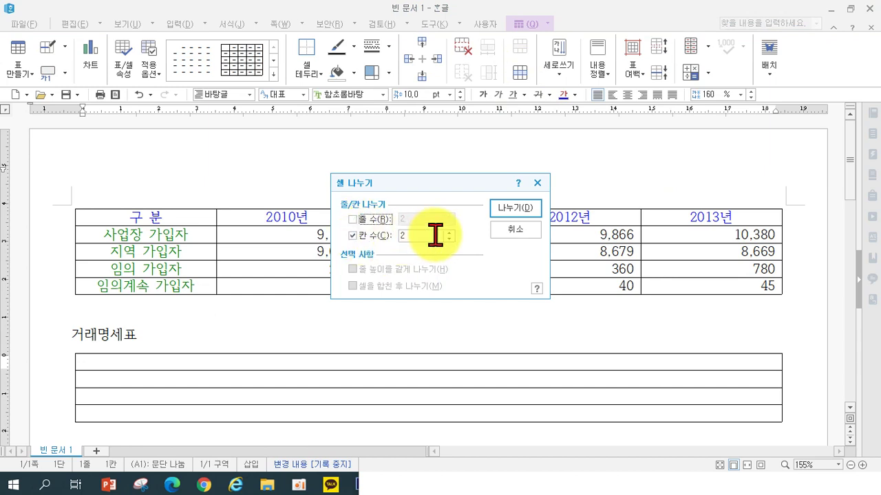
pyautogui.click(449, 233)
pyautogui.click(449, 233)
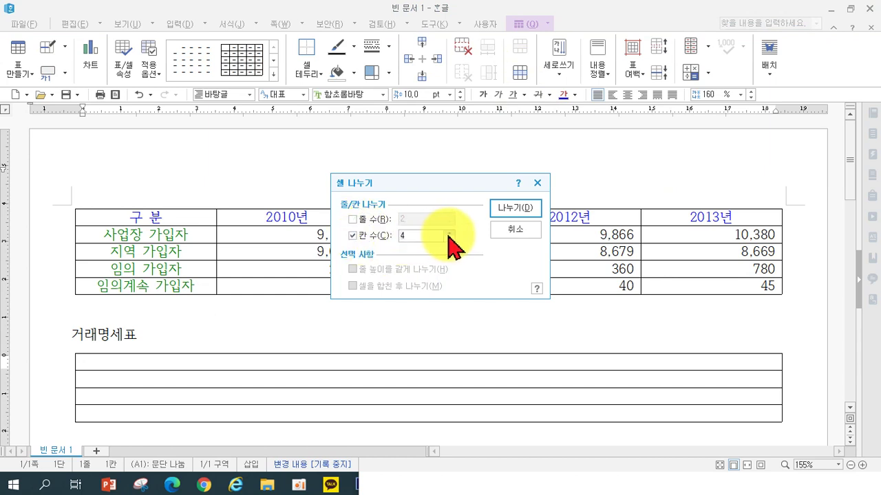
pyautogui.click(516, 210)
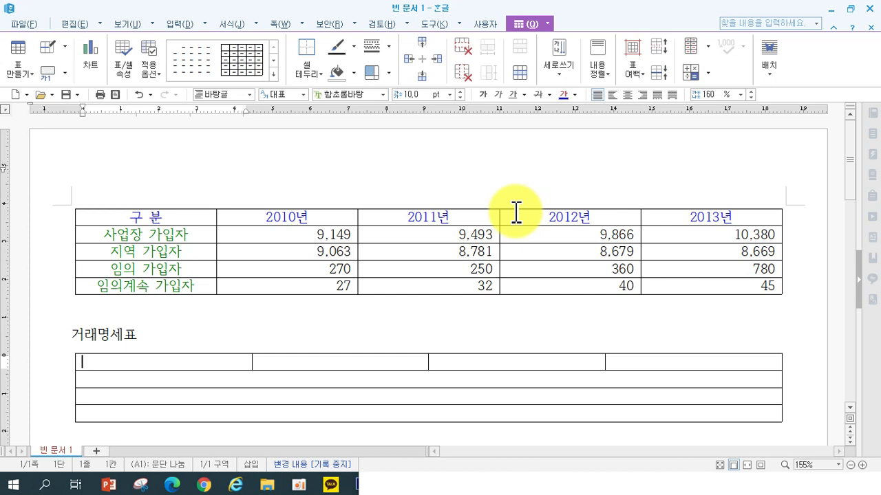
pyautogui.press('F5')
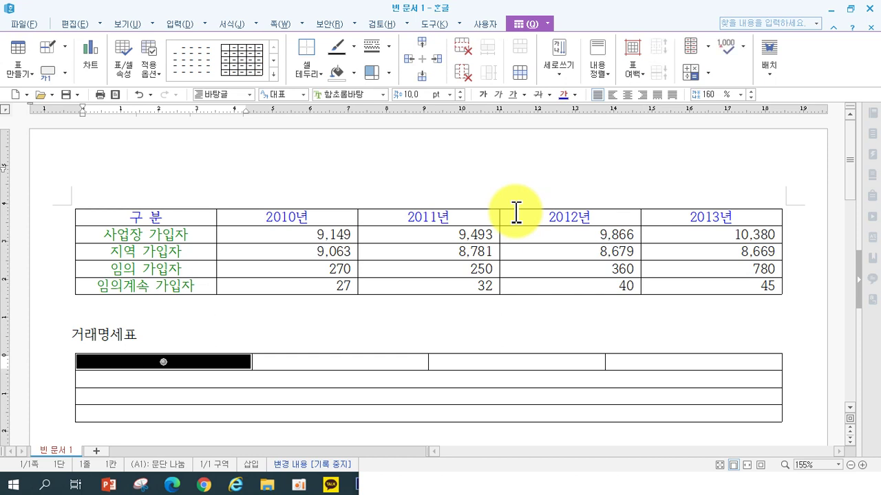
pyautogui.press('s')
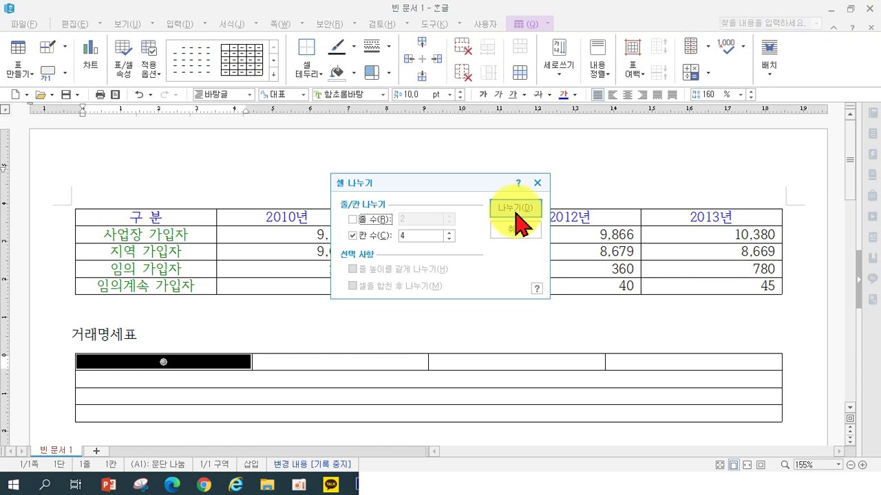
pyautogui.click(537, 183)
pyautogui.click(242, 340)
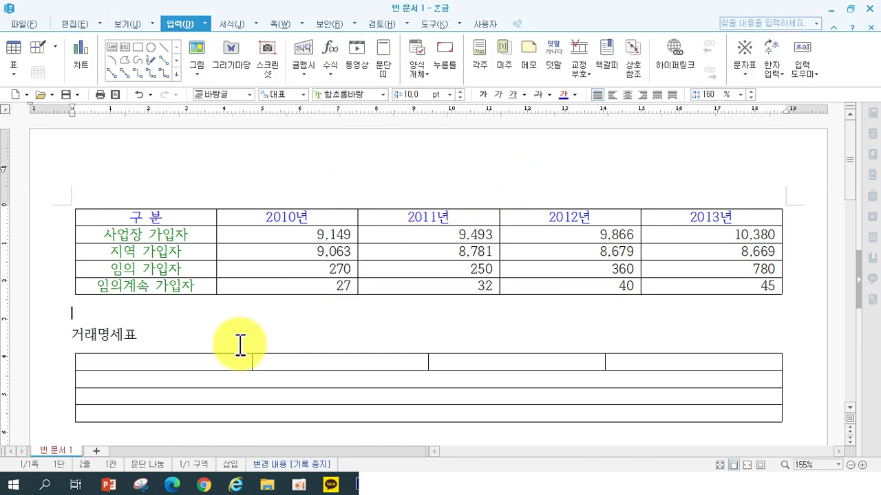
# - Resize the first row's cells, widening the first to nearly half the table and making the second a narrow strip
pyautogui.click(227, 359)
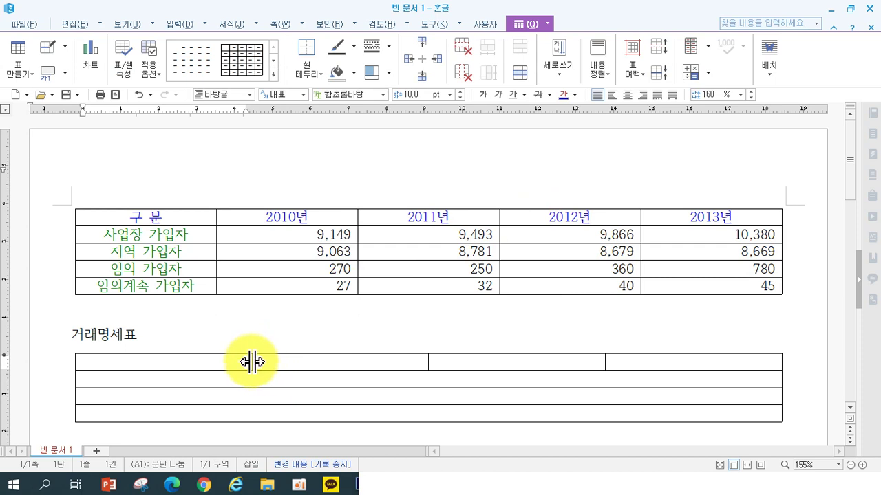
pyautogui.moveTo(252, 362); pyautogui.dragTo(407, 363)
pyautogui.moveTo(599, 361); pyautogui.dragTo(593, 361)
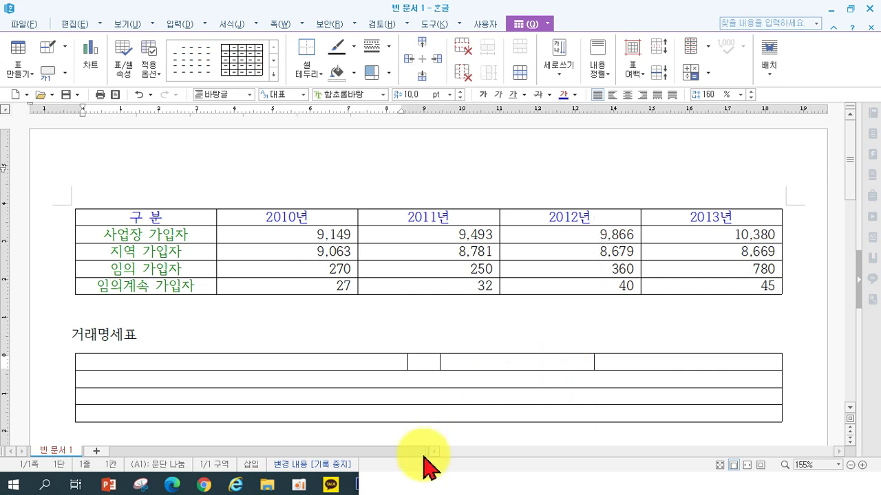
pyautogui.moveTo(408, 363)
pyautogui.mouseDown()
pyautogui.moveTo(393, 360)
pyautogui.moveTo(455, 362)
pyautogui.moveTo(415, 361)
pyautogui.mouseUp()
pyautogui.moveTo(595, 358); pyautogui.dragTo(589, 359)
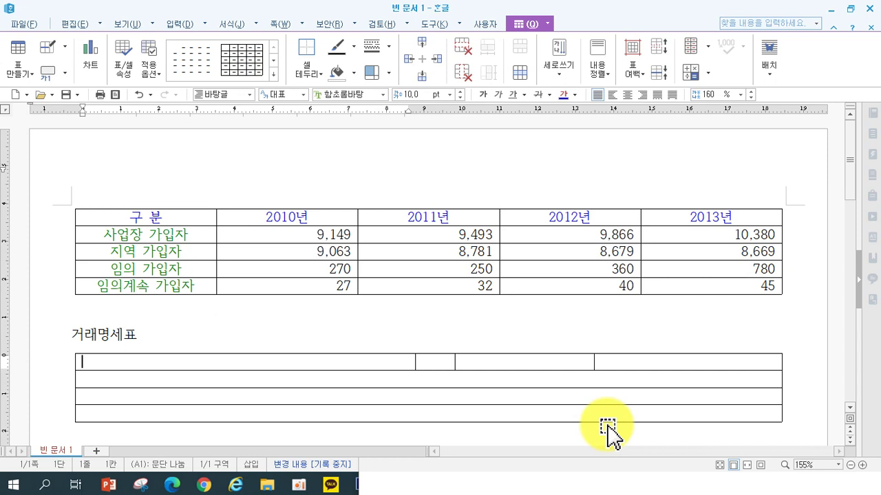
# - Split the last two cells of the first row into 5 rows each
pyautogui.moveTo(566, 360); pyautogui.dragTo(628, 354)
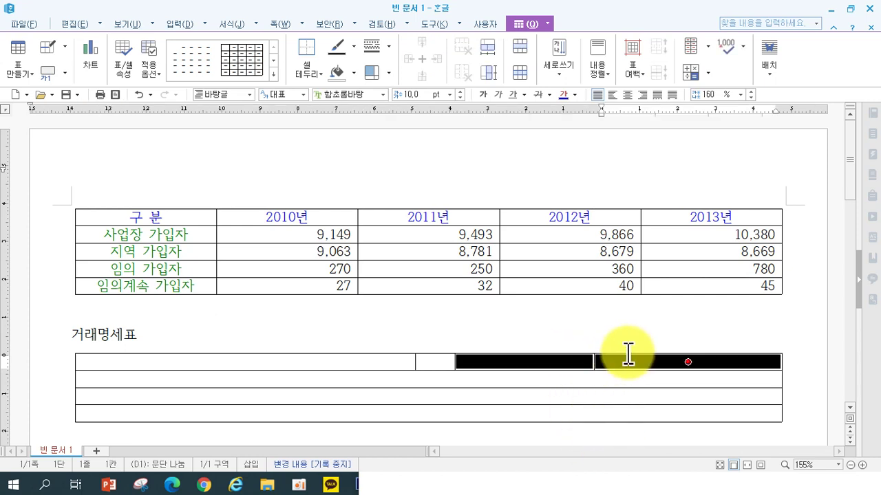
pyautogui.click(521, 75)
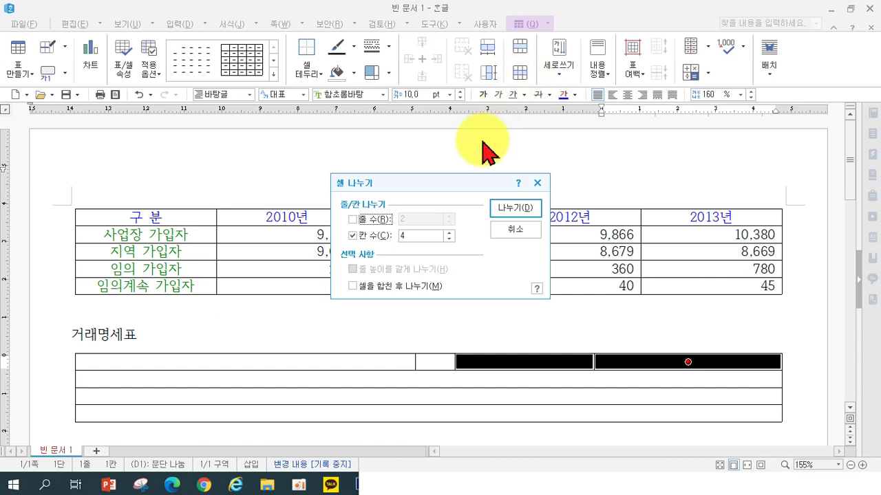
pyautogui.click(353, 220)
pyautogui.click(353, 235)
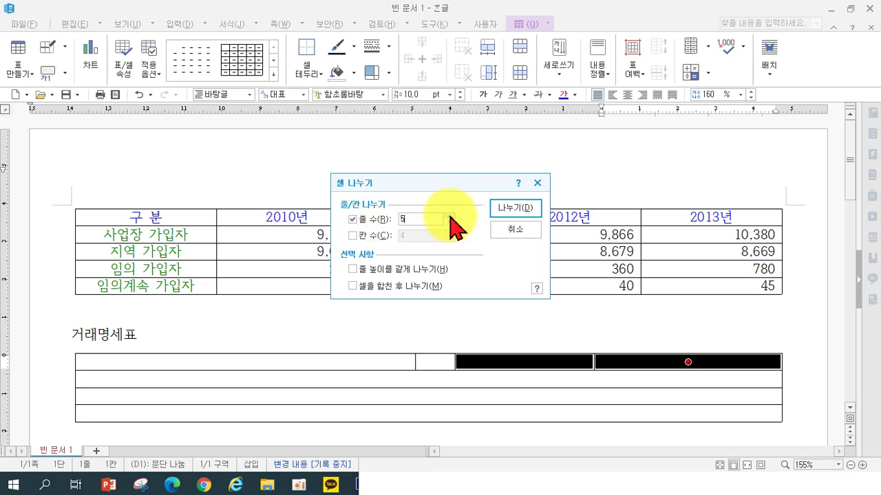
pyautogui.click(521, 208)
pyautogui.click(645, 330)
pyautogui.scroll(-2, 646, 330)
pyautogui.scroll(-1, 646, 330)
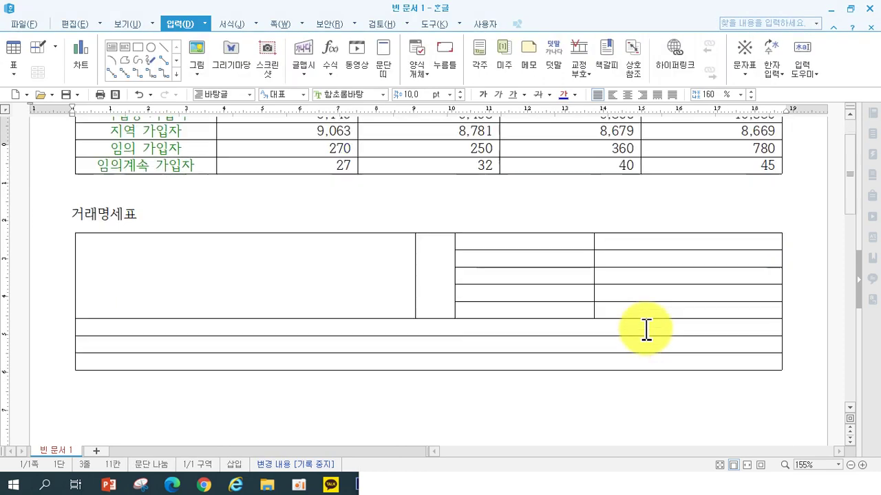
# - Enter the date line "20 년 월 일" and the line "귀하" in the large first cell
pyautogui.click(354, 291)
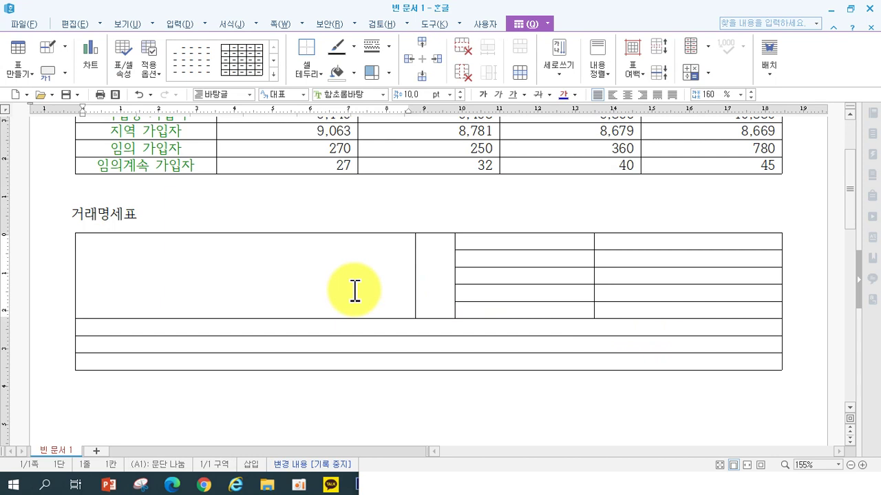
pyautogui.write('20  년   ㅇ')
pyautogui.press('BackSpace')
pyautogui.write('월   일')
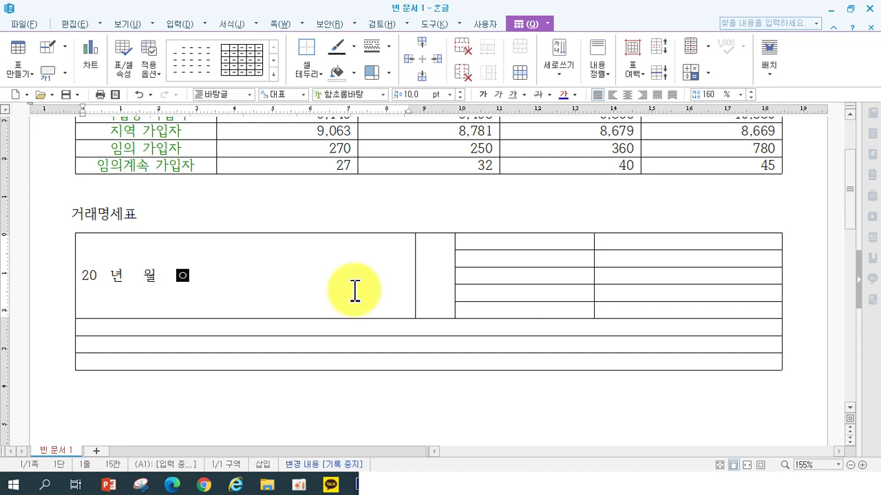
pyautogui.press('Return')
pyautogui.write('귀하')
pyautogui.press('Return')
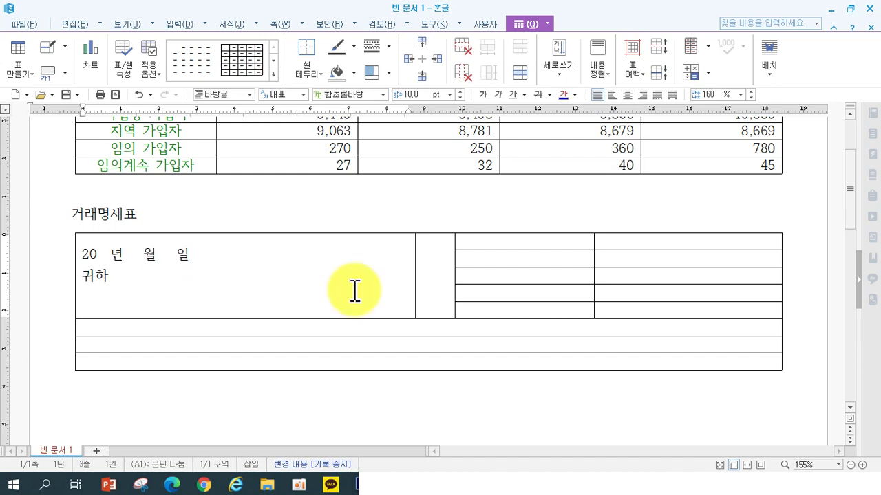
# - Add "아래와 같이 계산합니다." below a blank line in the first cell, and right-align the date and 귀하 lines
pyautogui.press('Return')
pyautogui.write('아래와 같이 ㄱ')
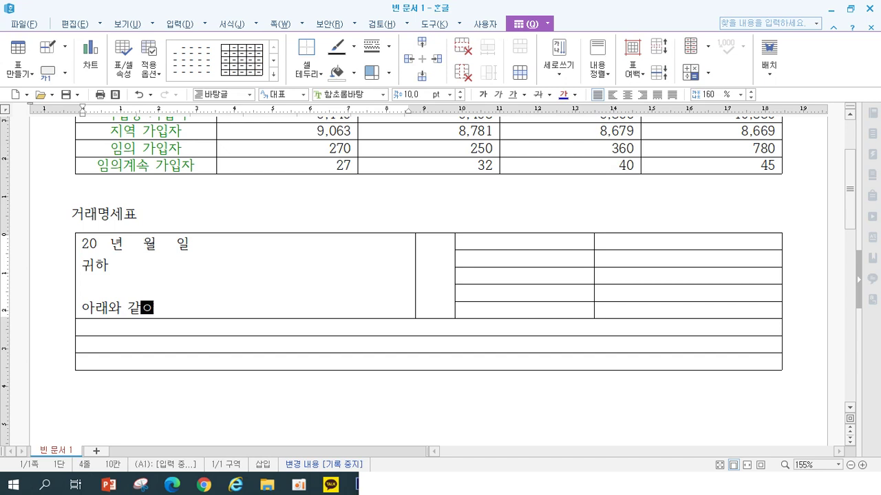
pyautogui.write('계산합니다.')
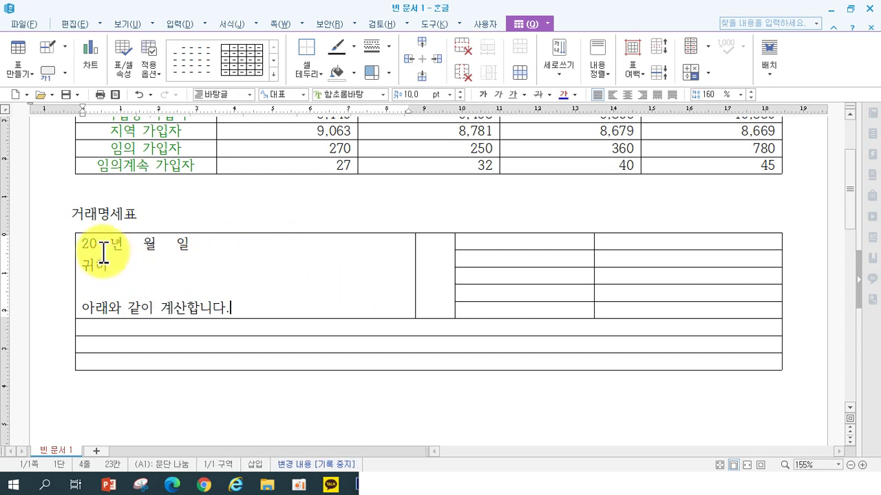
pyautogui.moveTo(97, 245); pyautogui.dragTo(101, 263)
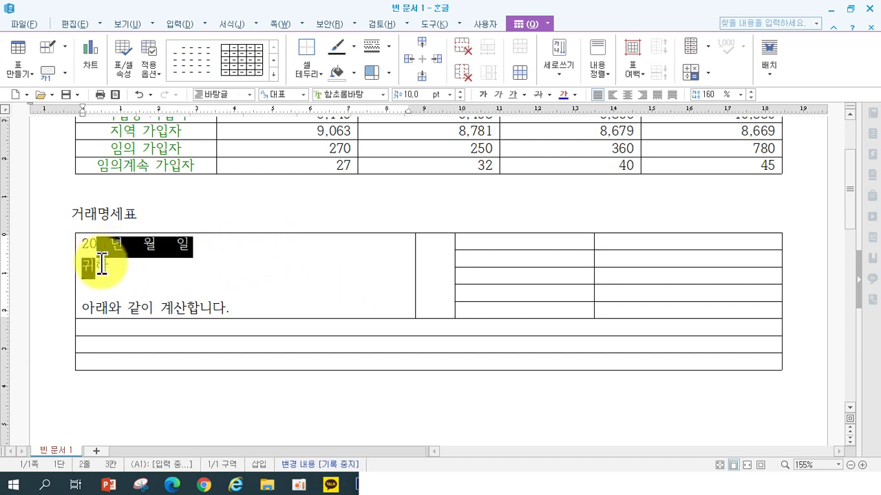
pyautogui.click(641, 94)
# - Enter 공급자 in the narrow second cell, one syllable per line
pyautogui.click(441, 273)
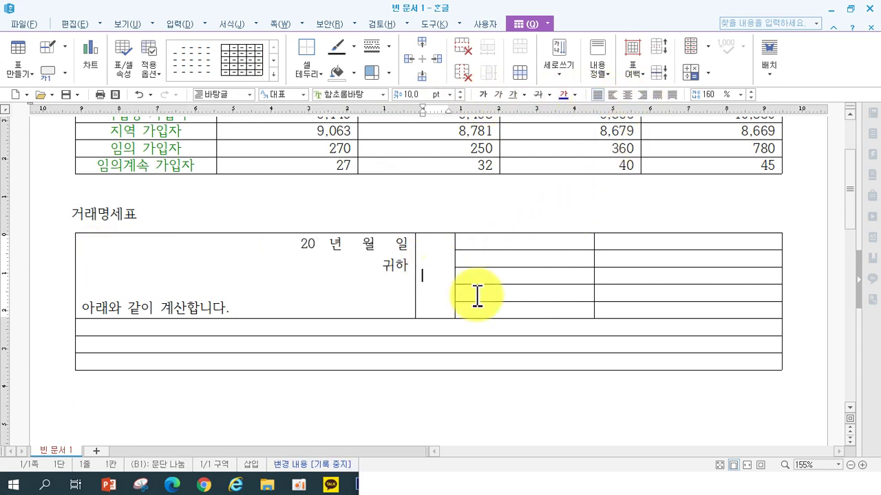
pyautogui.write('공')
pyautogui.press('Return')
pyautogui.write('급')
pyautogui.press('Return')
pyautogui.write('자')
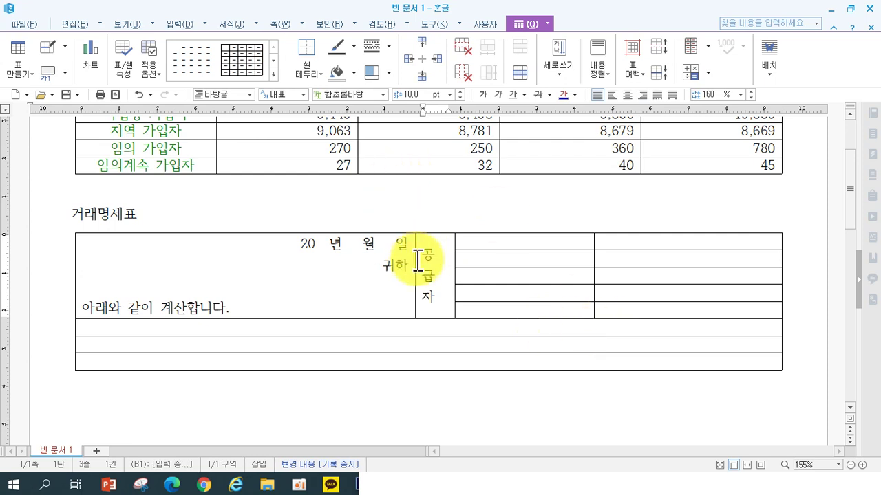
# - Center the 공급자 text both horizontally and vertically in its cell with 셀 가운데 정렬
pyautogui.click(593, 77)
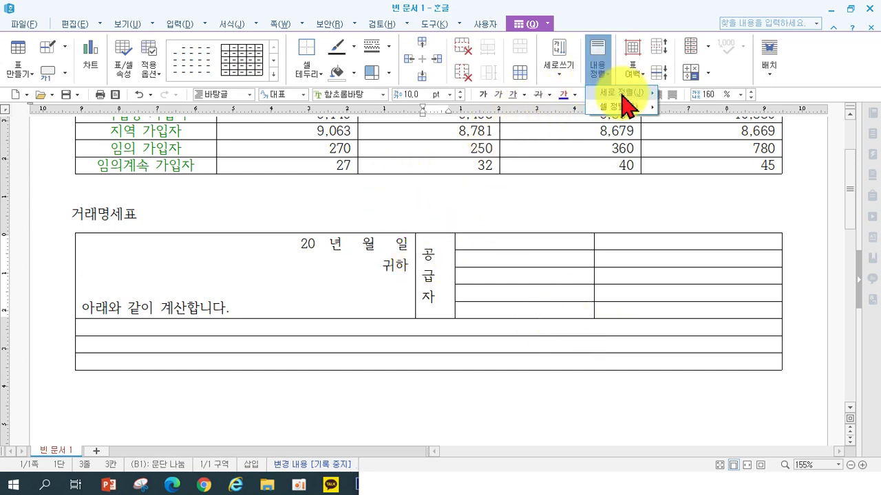
pyautogui.moveTo(622, 95)
pyautogui.click(686, 107)
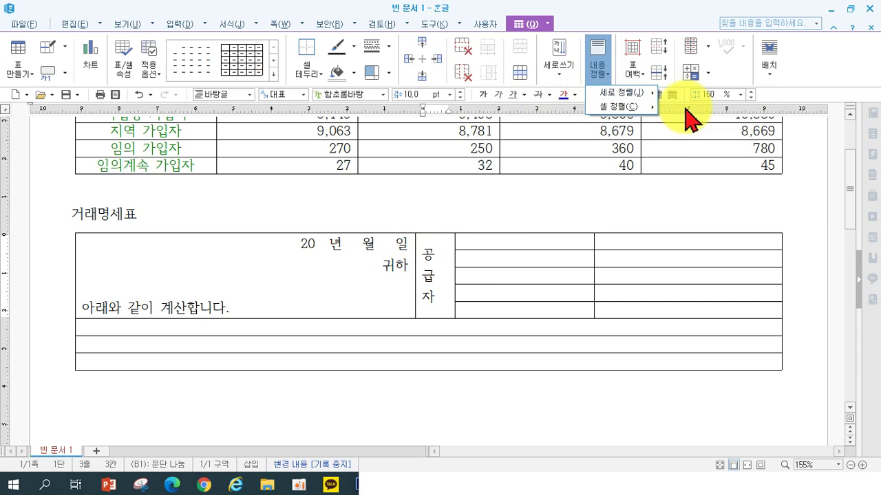
pyautogui.click(602, 75)
pyautogui.moveTo(626, 117)
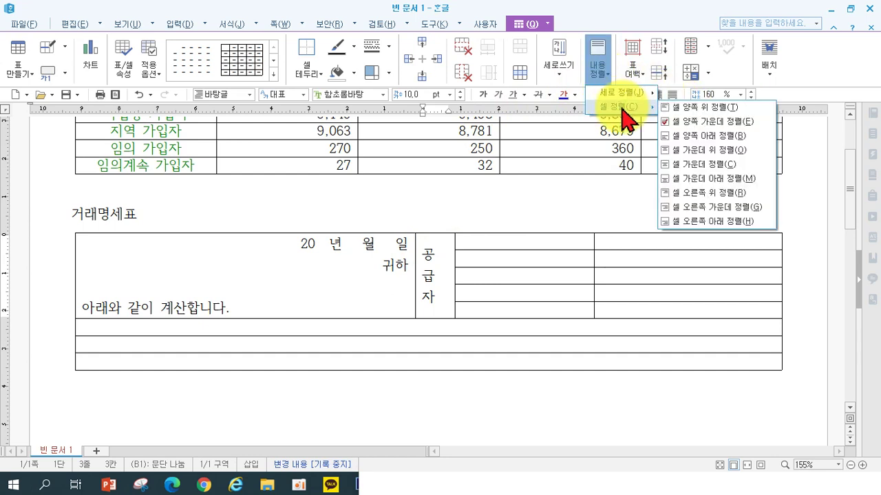
pyautogui.click(688, 163)
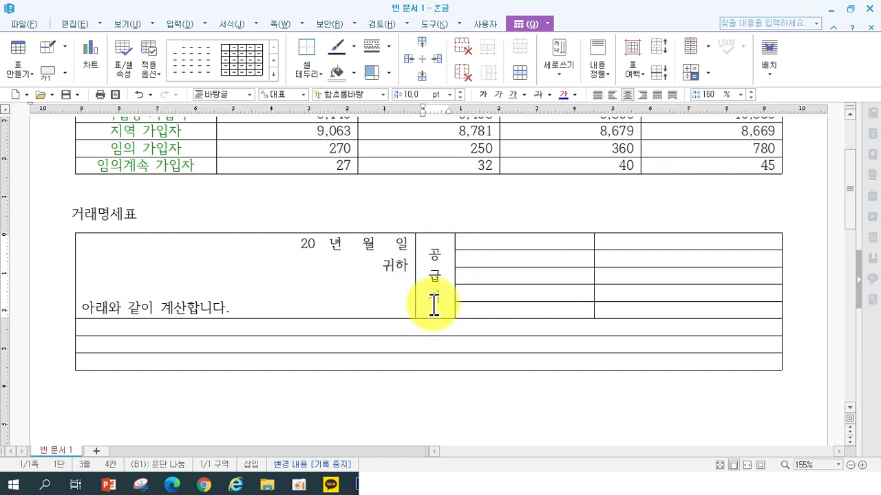
pyautogui.click(594, 73)
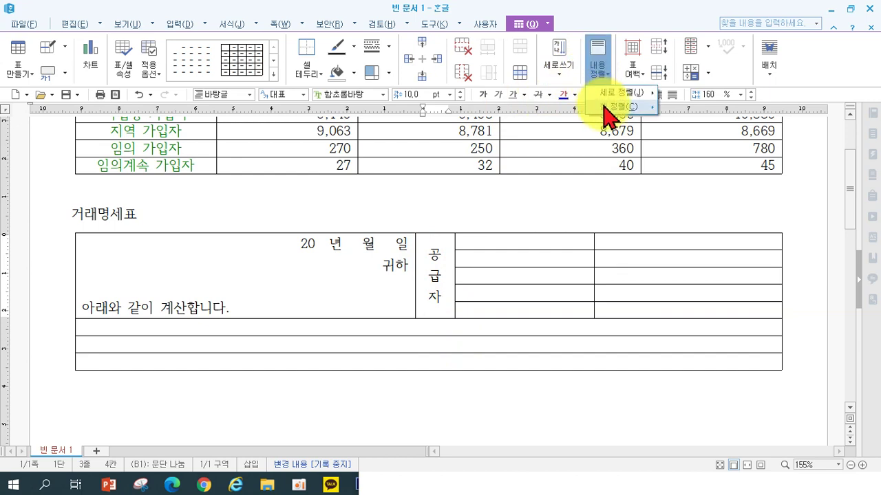
pyautogui.moveTo(604, 108)
pyautogui.click(697, 167)
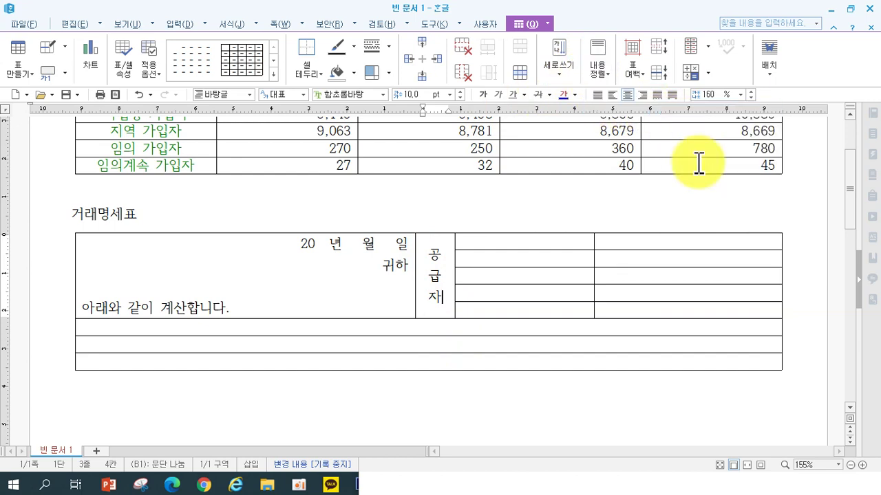
pyautogui.click(508, 237)
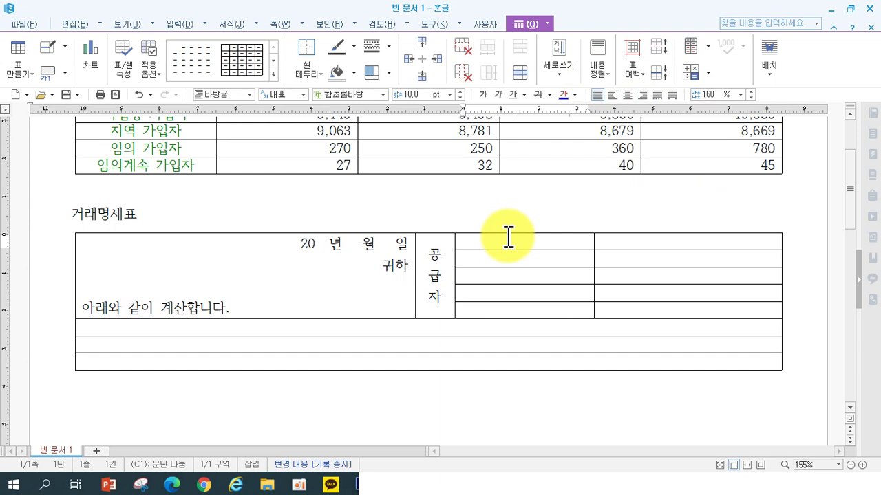
# - Enter the supplier labels 등록번호, 상 호, 사 업 장, 업 태 and 전화번화 down the cells beside 공급자
pyautogui.write('등록번호')
pyautogui.press('Down')
pyautogui.write('상  ')
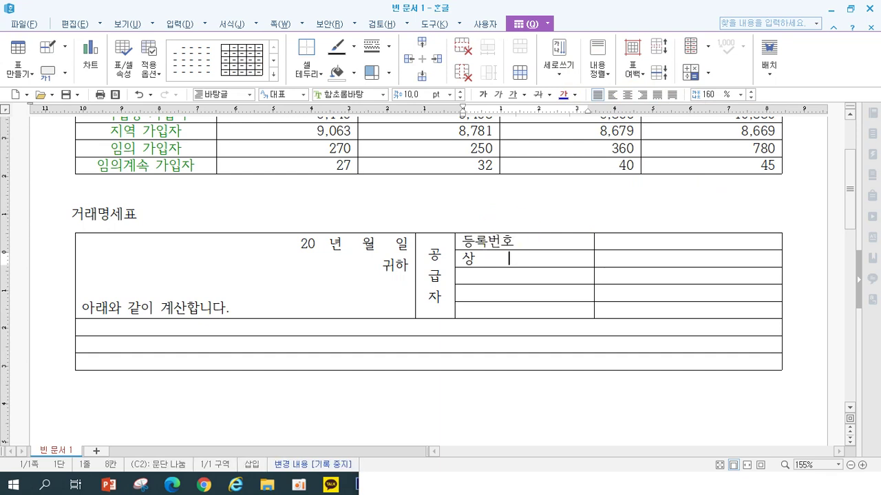
pyautogui.write('ㅎ')
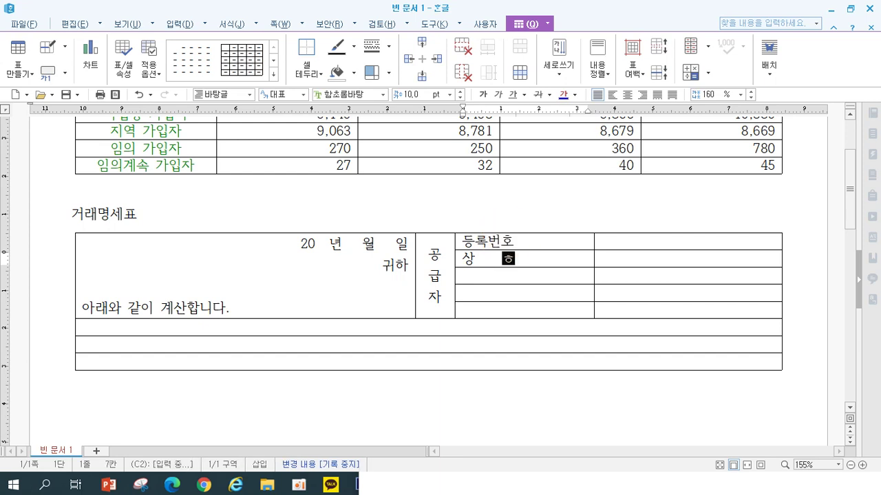
pyautogui.write('ㅗ')
pyautogui.press('Down')
pyautogui.write('사 업 장')
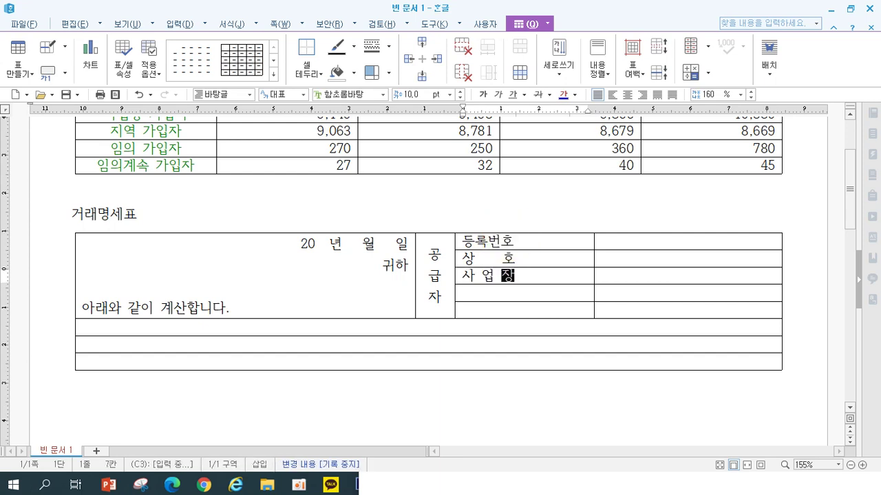
pyautogui.press('Down')
pyautogui.write('업    태')
pyautogui.press('Down')
pyautogui.write('전')
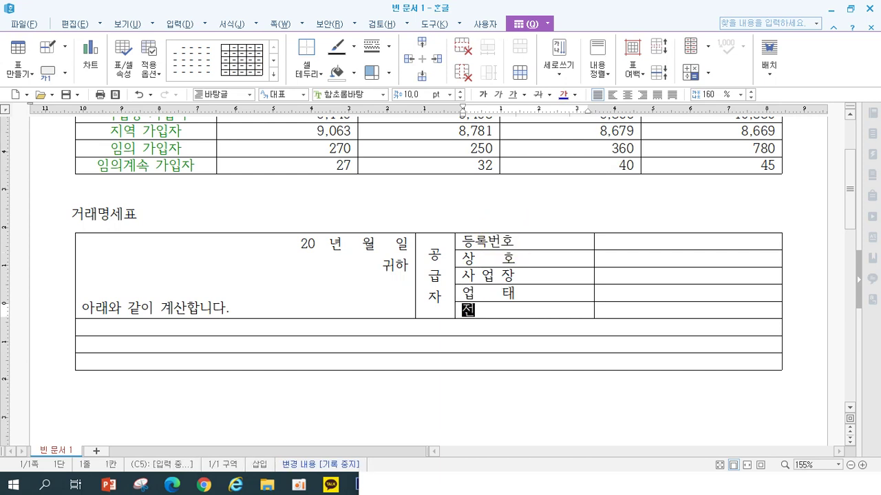
pyautogui.write('화번화')
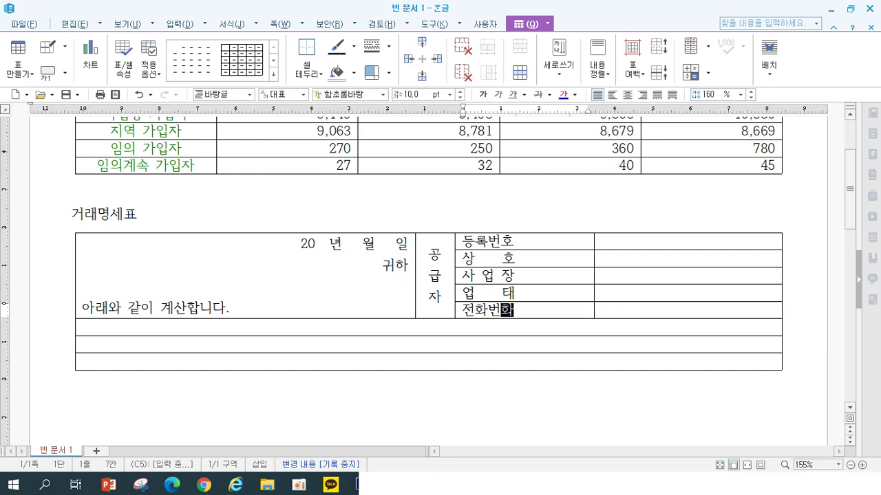
# - Center the five supplier labels horizontally in their cells
pyautogui.moveTo(459, 240); pyautogui.dragTo(523, 309)
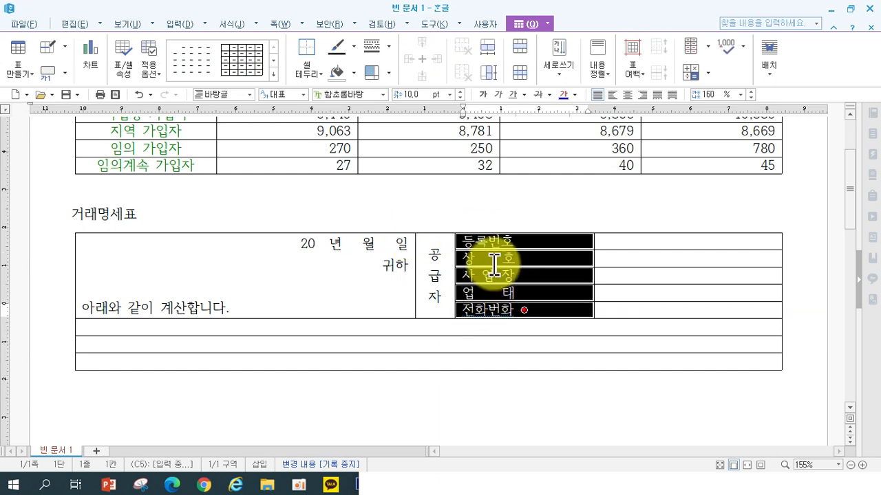
pyautogui.click(627, 94)
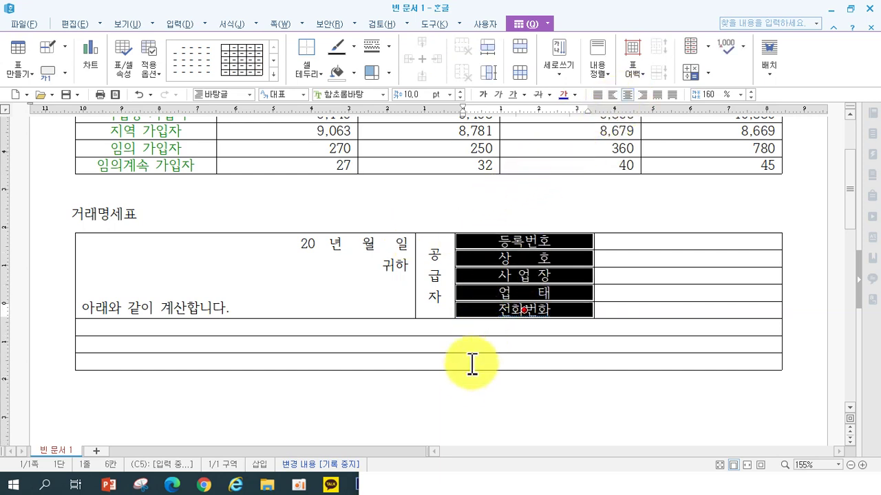
pyautogui.click(456, 399)
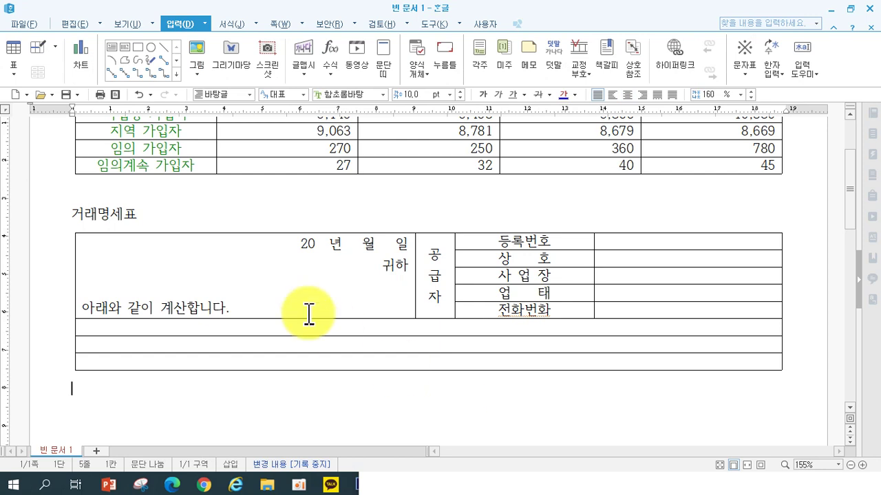
# - Set the font size of the 거래명세표 title to 20 pt
pyautogui.click(51, 218)
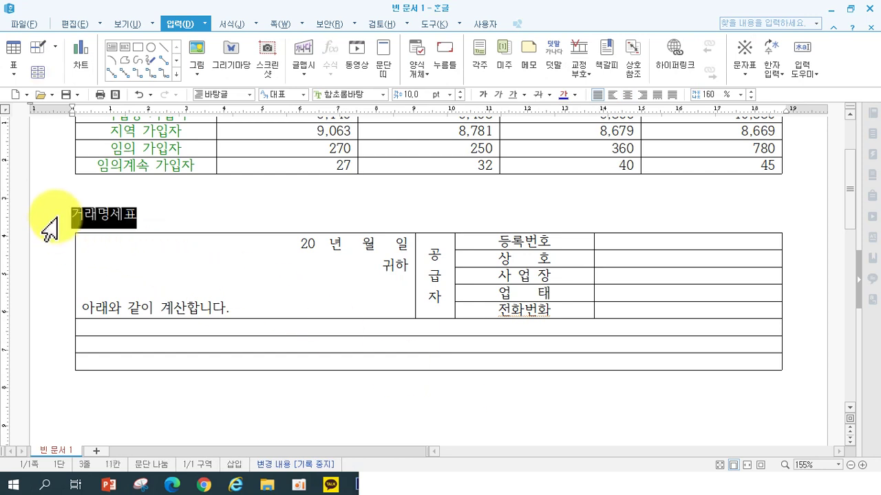
pyautogui.click(450, 95)
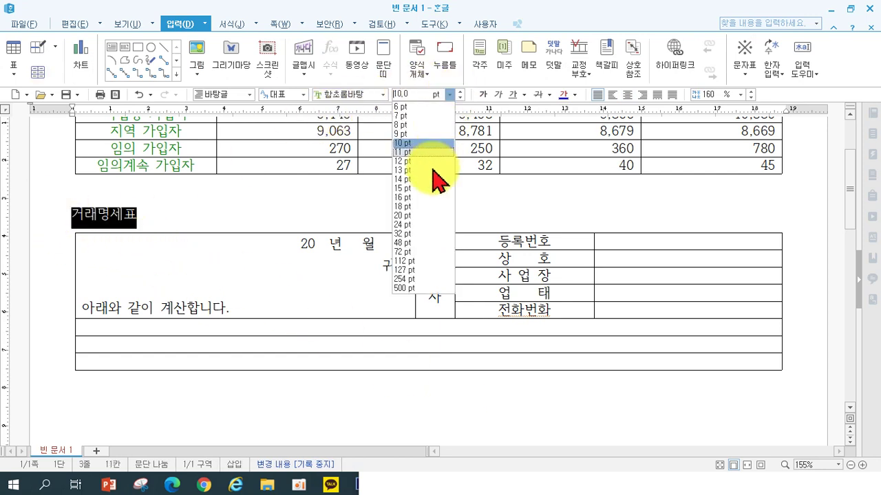
pyautogui.click(419, 216)
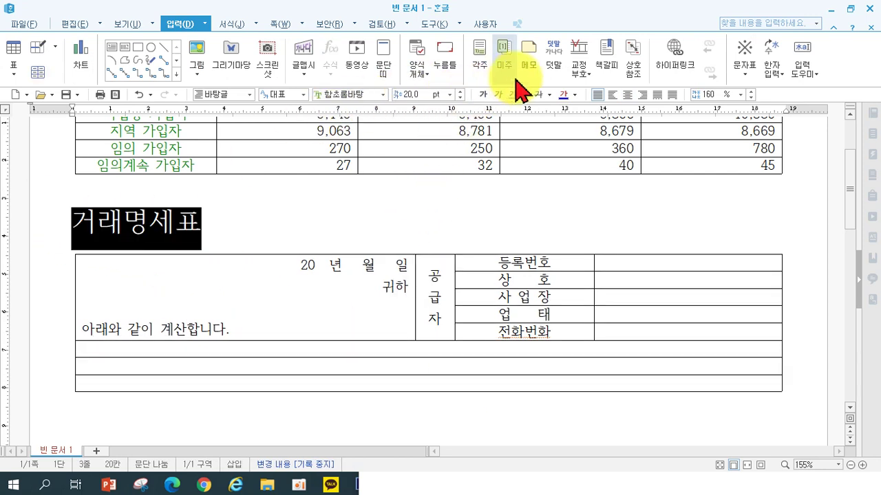
# - Center the 거래명세표 title and give it a single solid underline
pyautogui.click(629, 94)
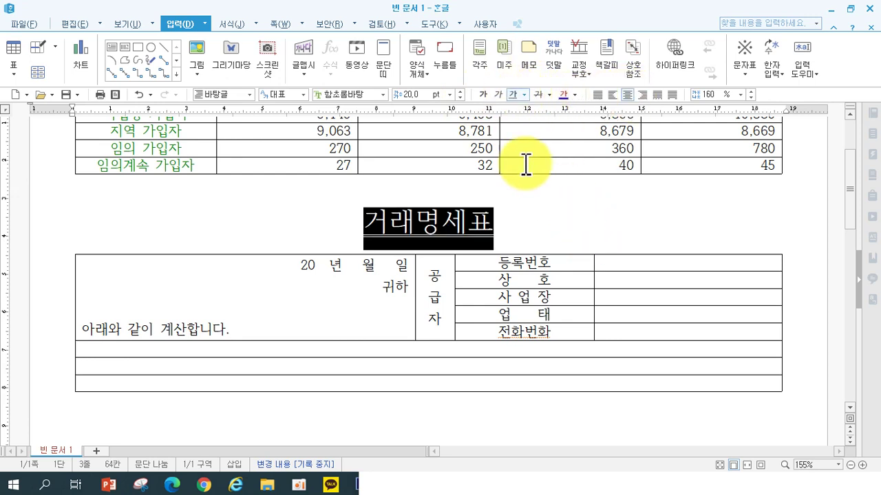
pyautogui.click(524, 95)
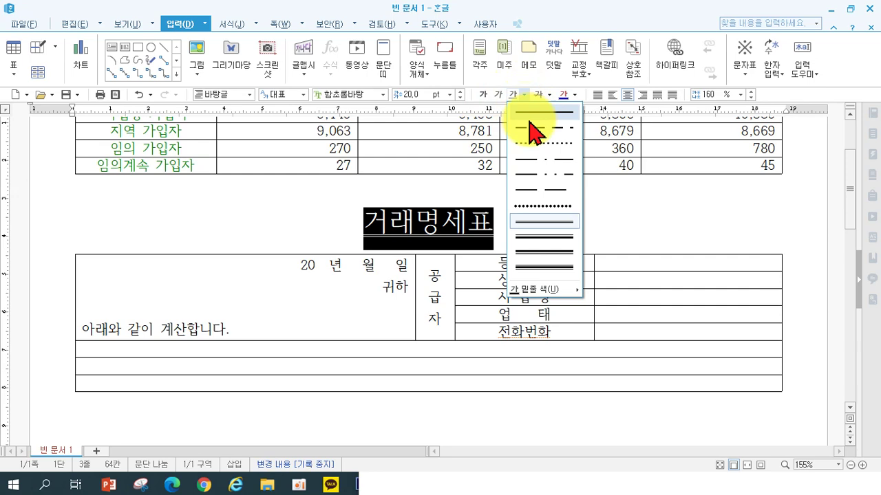
pyautogui.click(527, 124)
pyautogui.click(586, 246)
# - Correct the last supplier label to 전화번호
pyautogui.scroll(-2, 577, 248)
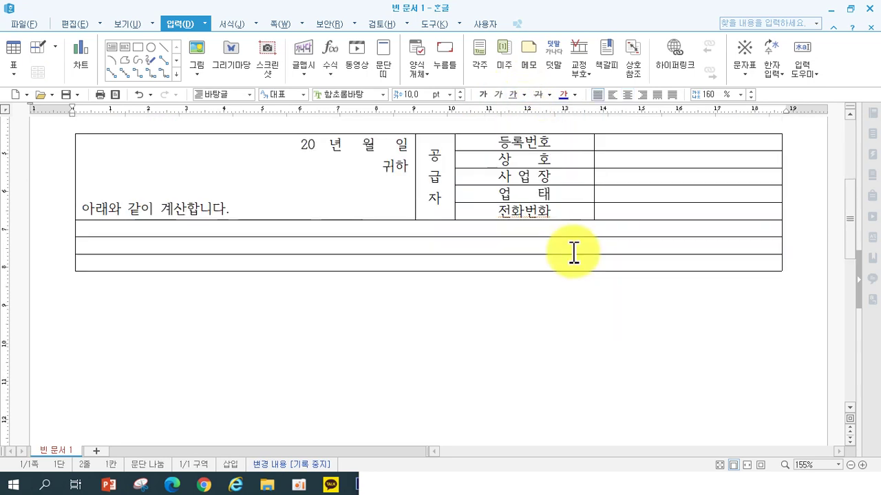
pyautogui.scroll(1, 572, 251)
pyautogui.click(208, 373)
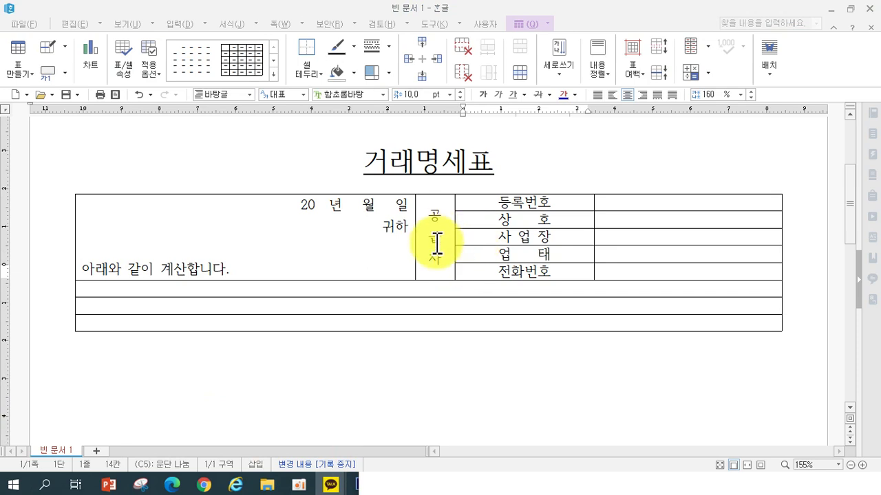
# - Select the five supplier label cells as a block, and clear the selection
pyautogui.click(468, 202)
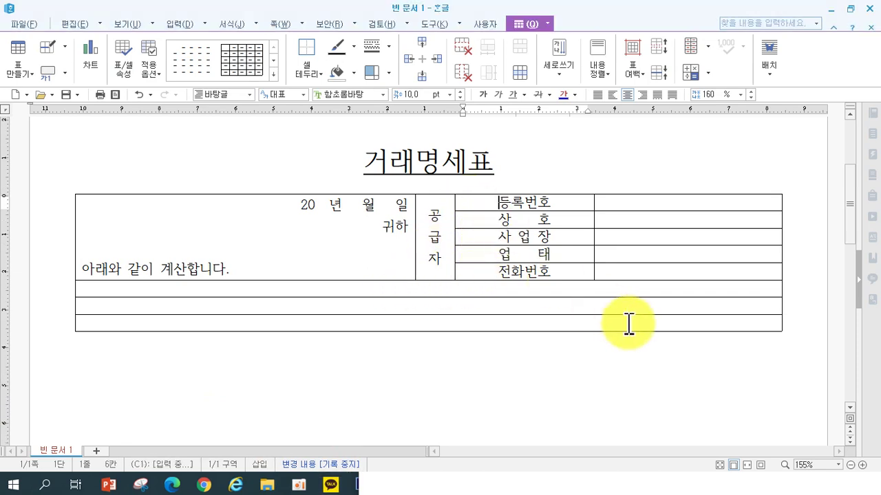
pyautogui.moveTo(483, 210); pyautogui.dragTo(487, 269)
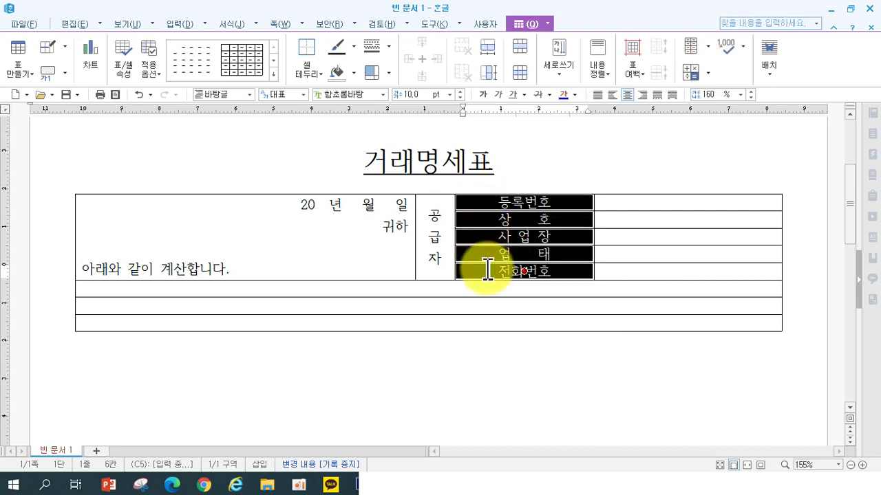
pyautogui.click(575, 169)
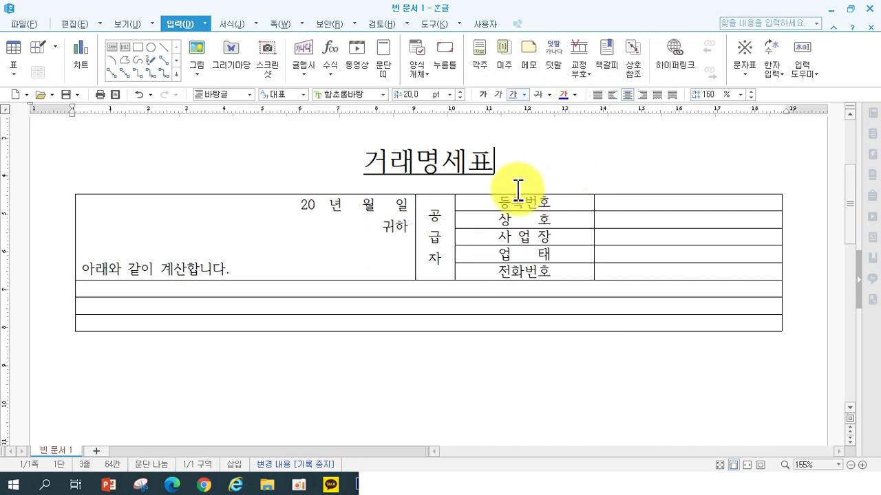
# - Try cell-block selection from 등록번호: move the block through the labels, extend it down to the table's last row, and release it
pyautogui.click(463, 198)
pyautogui.press('F5')
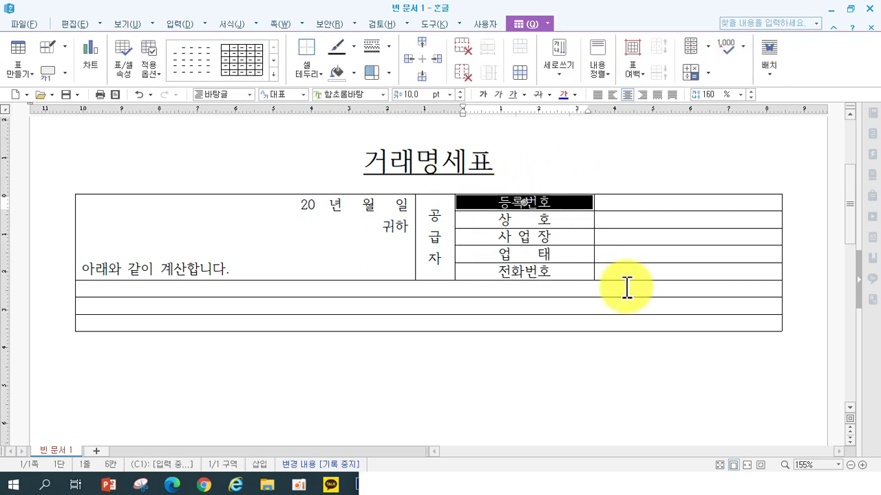
pyautogui.press('Down')
pyautogui.press('Down')
pyautogui.press('Down')
pyautogui.press('Up')
pyautogui.press('Up')
pyautogui.press('Up')
pyautogui.hotkey('shift', 'Down')
pyautogui.hotkey('shift', 'Down')
pyautogui.hotkey('shift', 'Down')
pyautogui.hotkey('shift', 'Down')
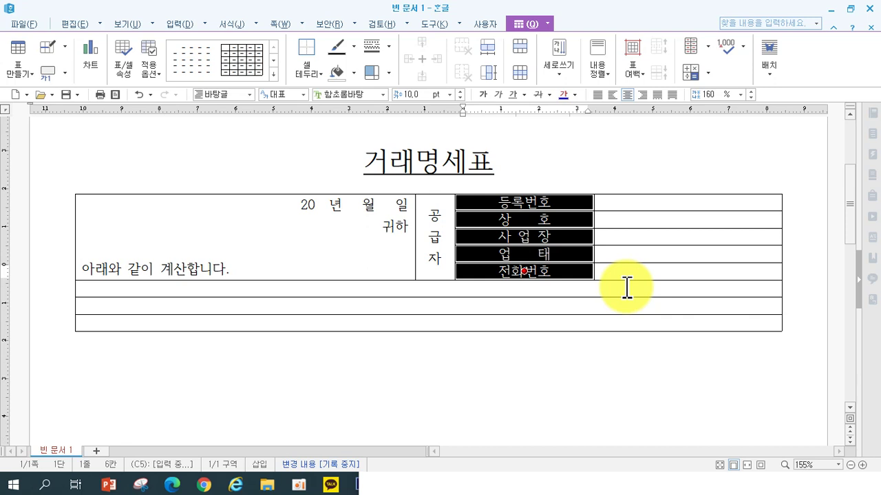
pyautogui.hotkey('shift', 'Down')
pyautogui.hotkey('shift', 'Down')
pyautogui.hotkey('shift', 'Down')
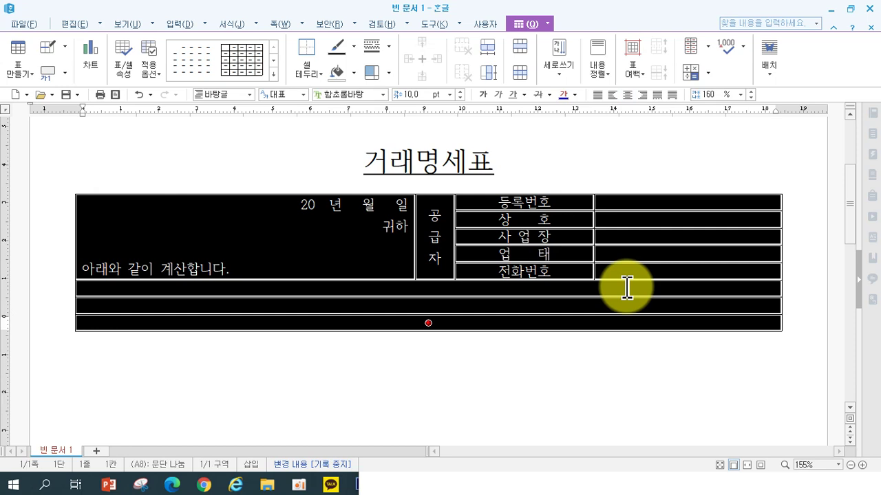
pyautogui.press('Escape')
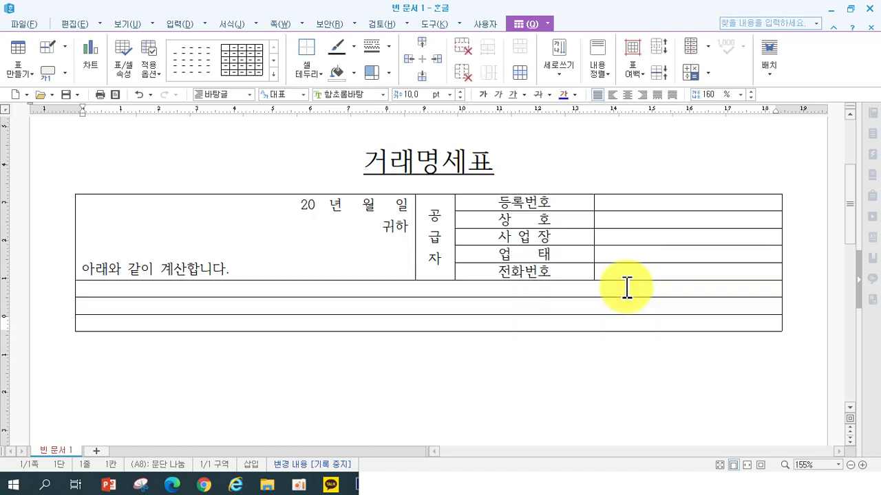
# - Remove the spaces between syllables in the supplier labels 상호, 사업장 and 업태
pyautogui.click(477, 199)
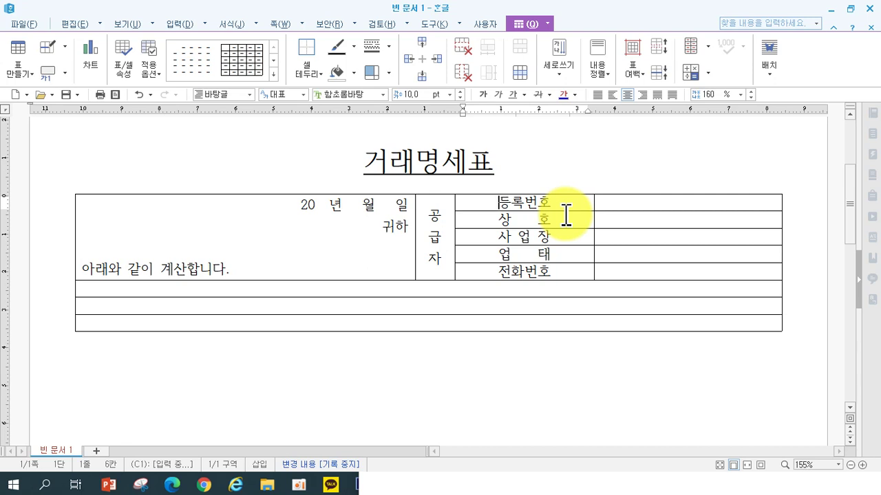
pyautogui.click(518, 222)
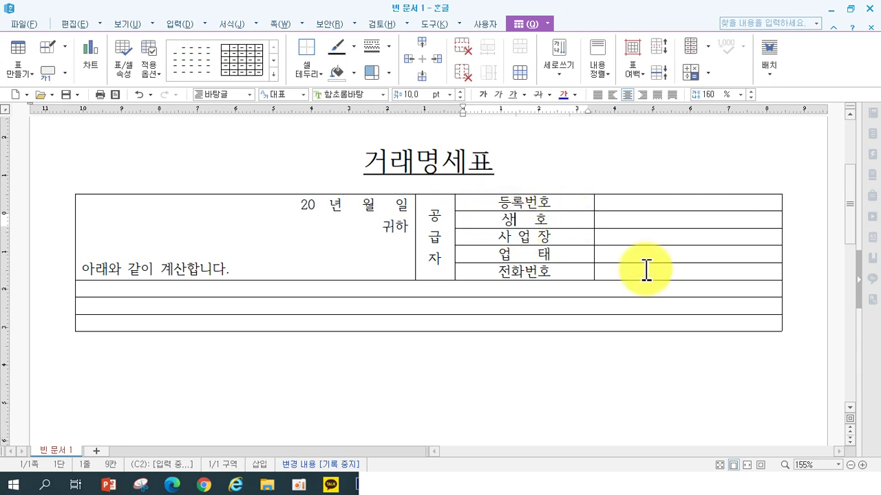
pyautogui.press('Delete')
pyautogui.press('Down')
pyautogui.press('Delete')
pyautogui.press('Delete')
pyautogui.press('Down')
pyautogui.press('Delete')
pyautogui.press('Delete')
pyautogui.press('Delete')
pyautogui.press('Delete')
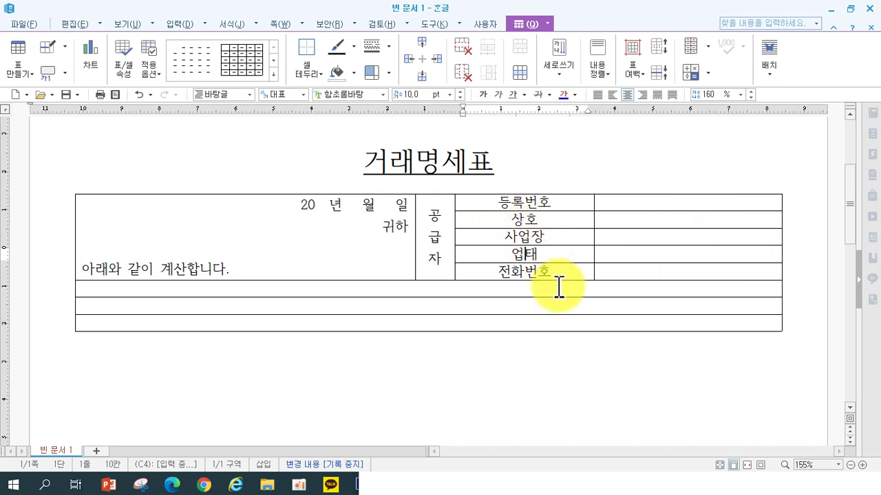
# - Apply distributed alignment to the five supplier labels and increase the left and right inner margins of their cells
pyautogui.moveTo(499, 200); pyautogui.dragTo(497, 269)
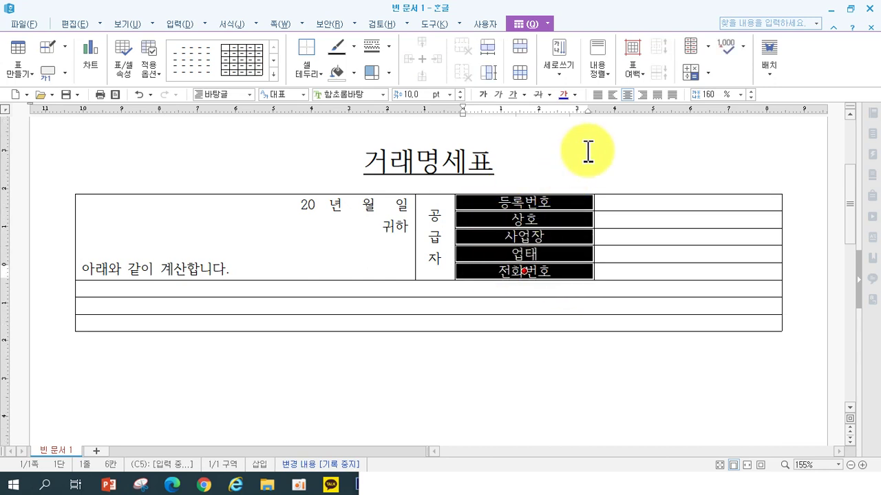
pyautogui.click(657, 96)
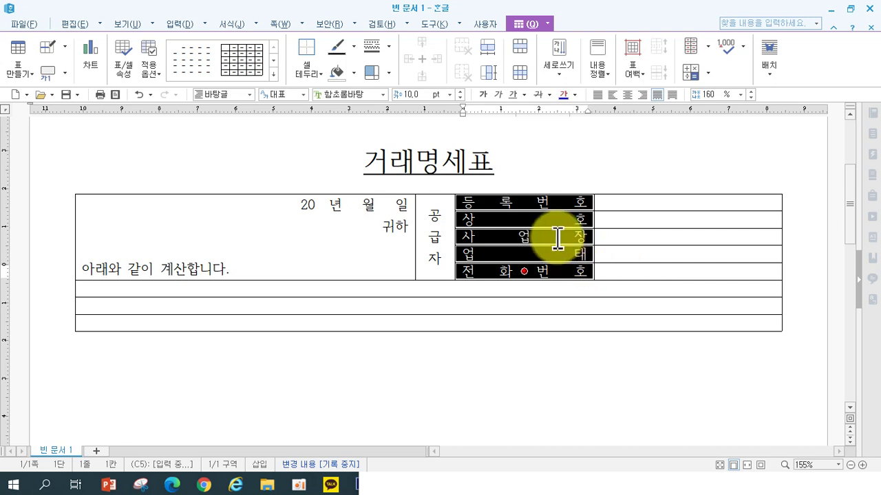
pyautogui.press('p')
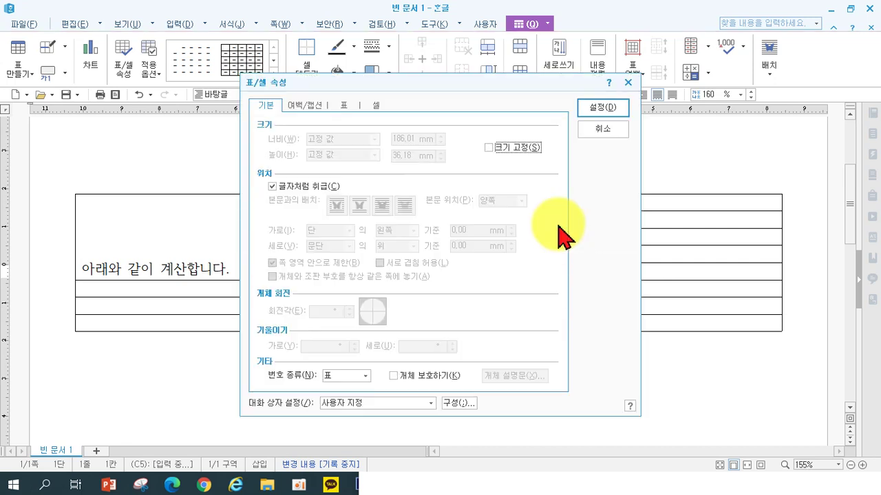
pyautogui.click(376, 107)
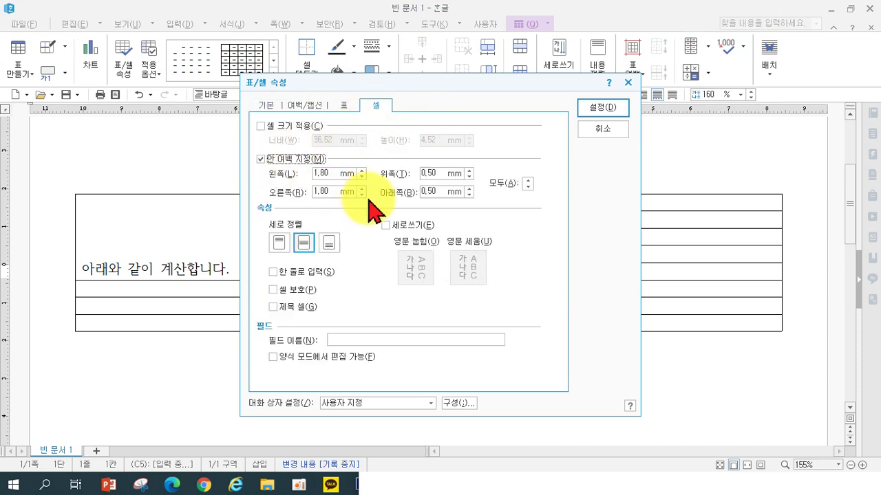
pyautogui.click(361, 171)
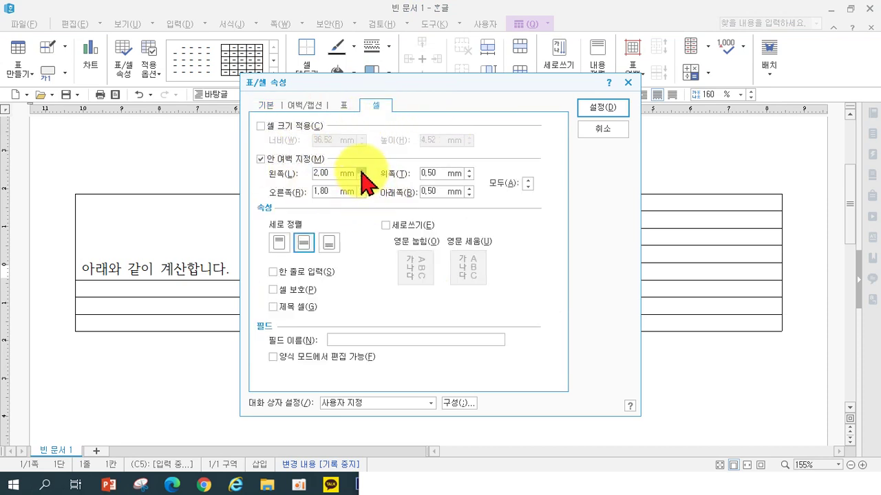
pyautogui.click(362, 190)
pyautogui.click(361, 189)
pyautogui.click(607, 109)
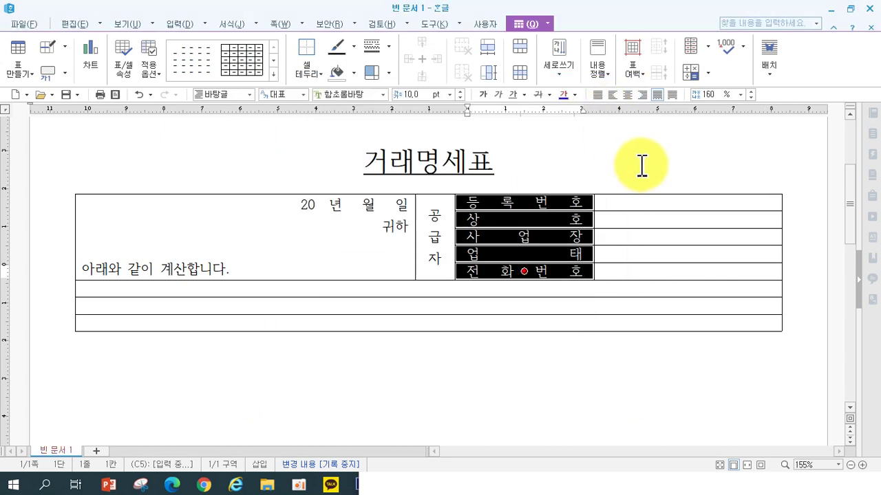
pyautogui.click(641, 165)
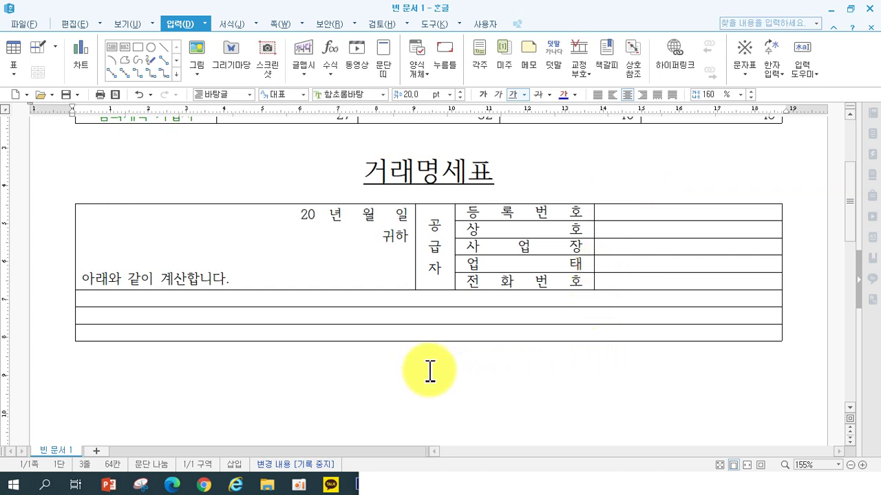
# - Insert a table with 6 rows and 5 columns below the 거래명세표 form and narrow its first column to about half
pyautogui.click(456, 394)
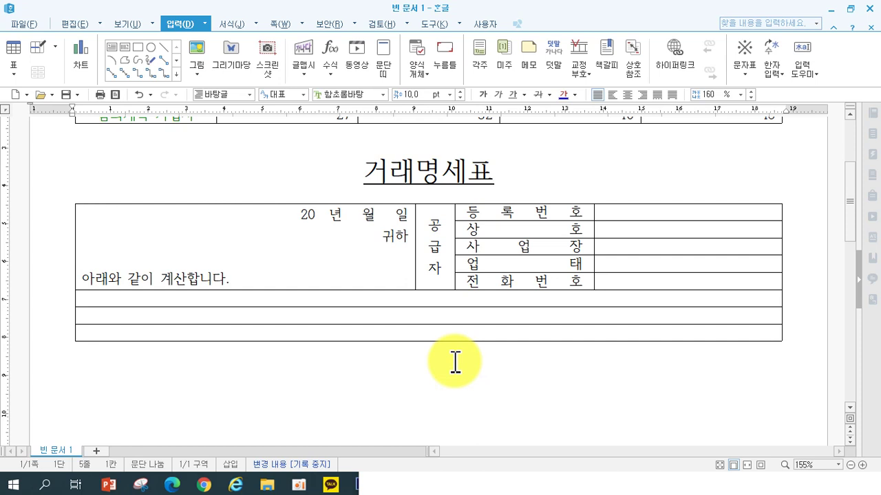
pyautogui.click(10, 60)
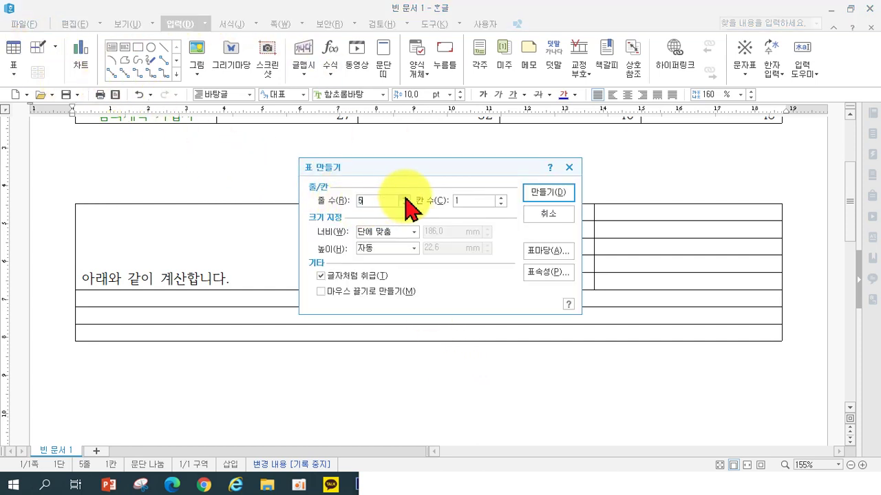
pyautogui.click(501, 197)
pyautogui.click(502, 197)
pyautogui.click(501, 197)
pyautogui.click(501, 197)
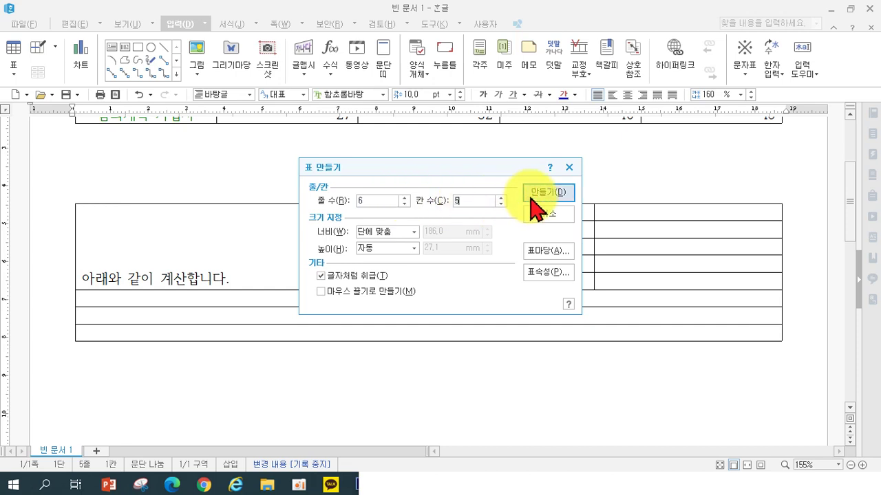
pyautogui.click(531, 199)
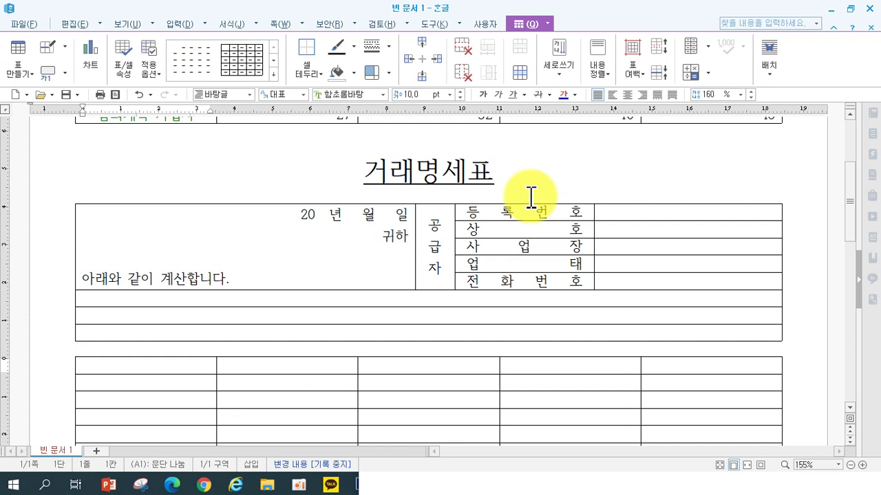
pyautogui.scroll(-2, 540, 203)
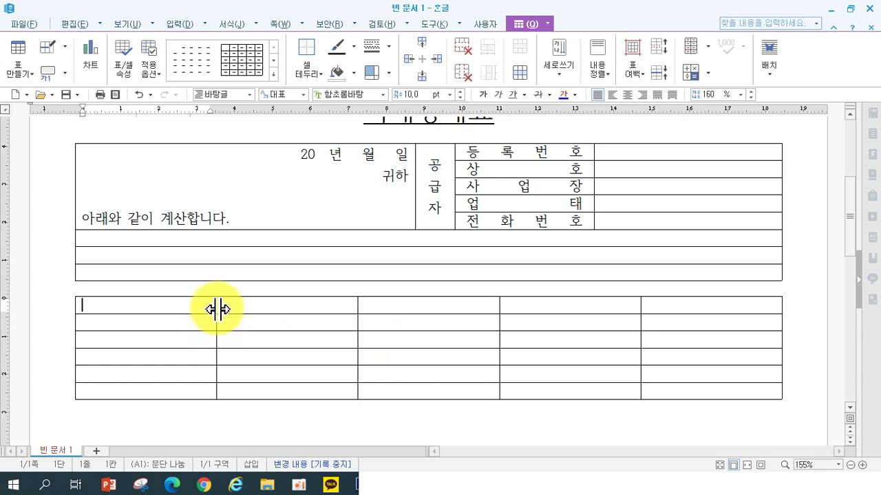
pyautogui.moveTo(216, 319); pyautogui.dragTo(148, 328)
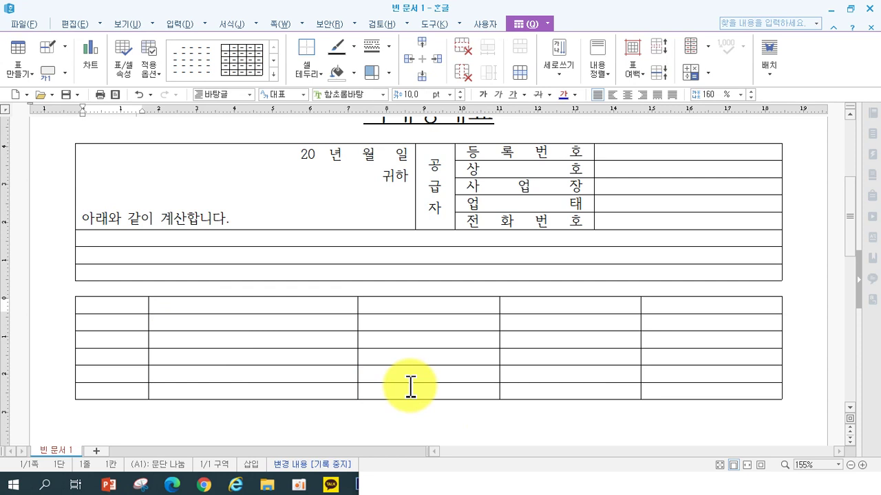
# - Fill the new table's header row with 구분, 내 용, 인문계, 전문계 and 특수목적교
pyautogui.write('구분')
pyautogui.press('Tab')
pyautogui.write('내  용')
pyautogui.press('Tab')
pyautogui.write('인문ㄱ')
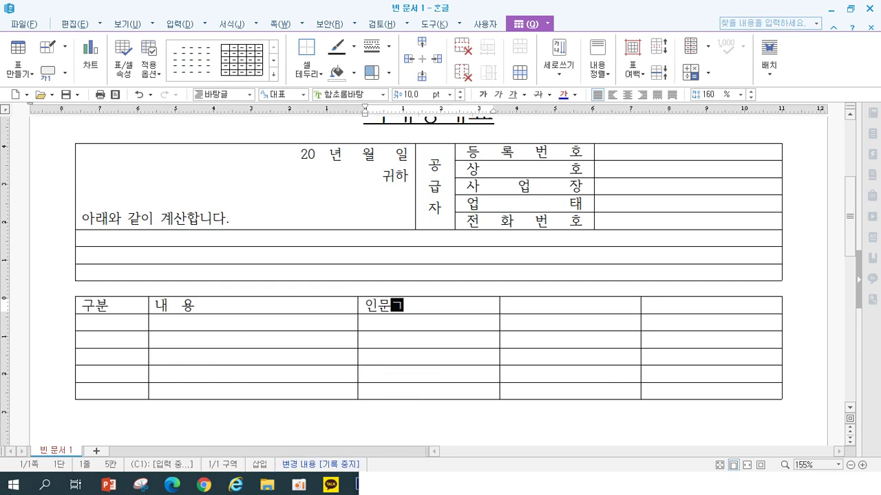
pyautogui.write('ㅖ')
pyautogui.press('Tab')
pyautogui.write('ㅜㅓㄴ문계')
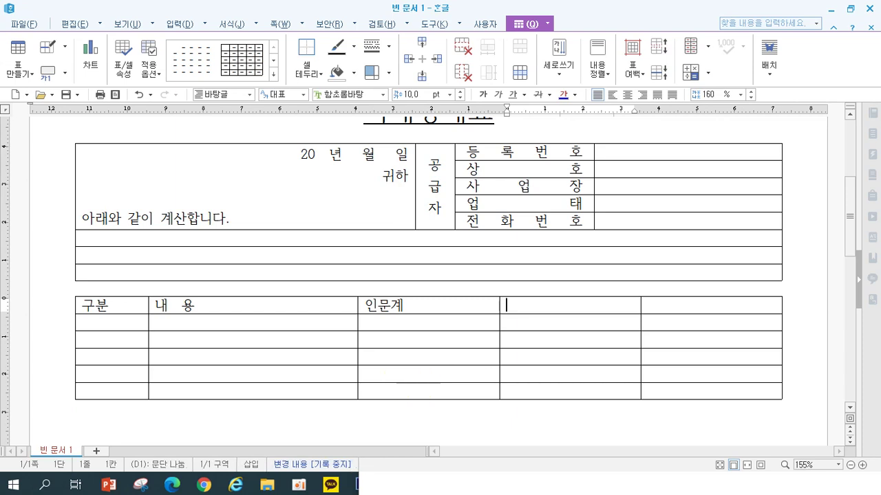
pyautogui.press('Tab')
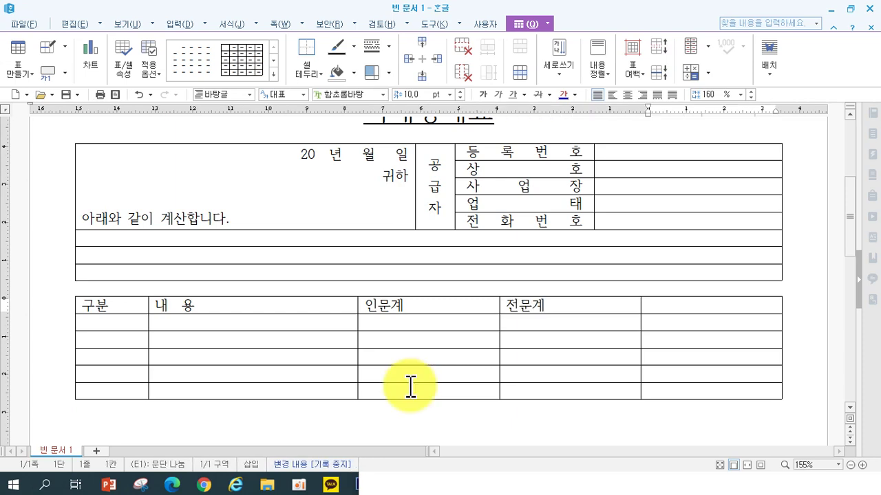
pyautogui.write('특수목적교')
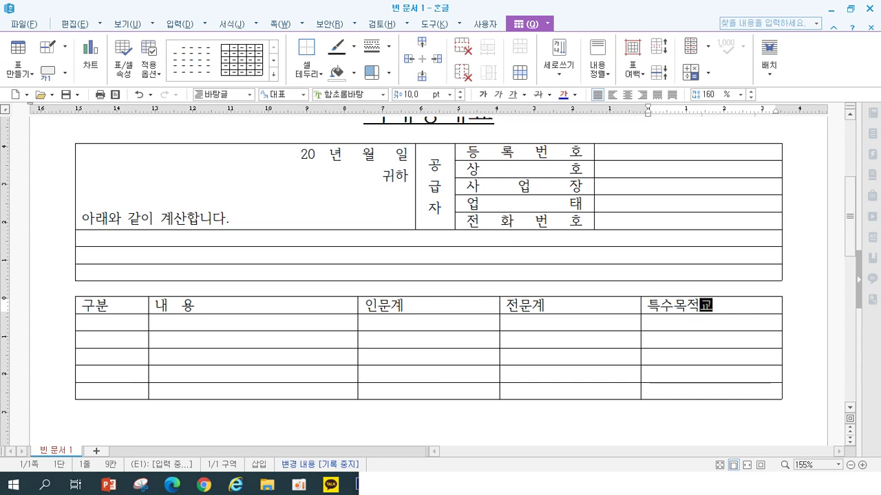
# - Number the five rows under 구분 from 1 to 5, entering 1 and 2 and auto-filling the rest
pyautogui.press('Tab')
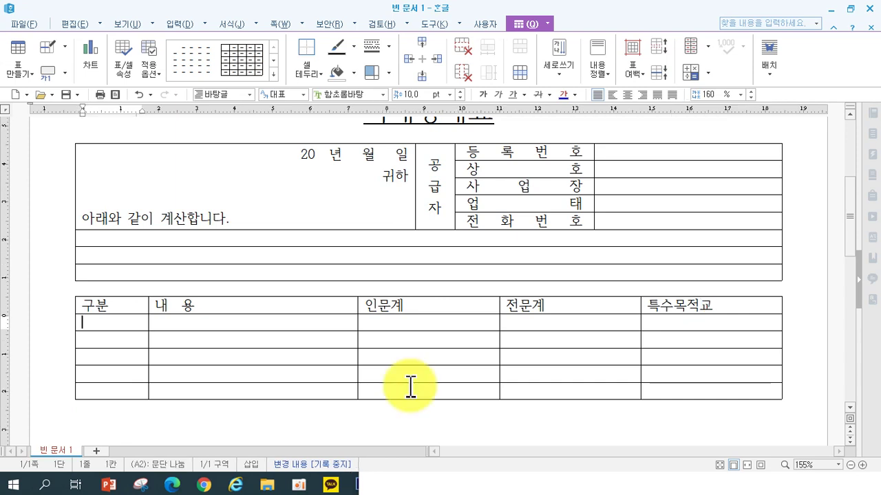
pyautogui.write('1')
pyautogui.press('Down')
pyautogui.write('2')
pyautogui.moveTo(117, 328); pyautogui.dragTo(172, 399)
pyautogui.press('a')
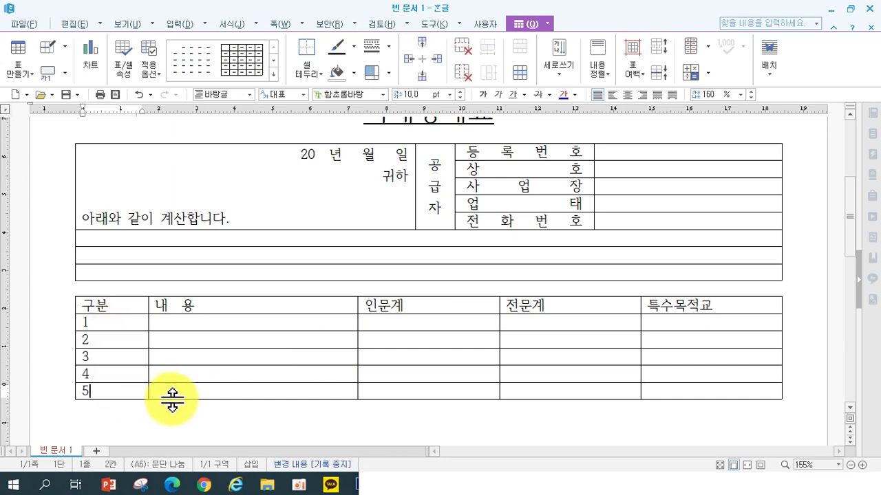
# - Enter 진로상담기록부 작성 in row 1 and 중점 교육 사항 in row 2 of the 내용 column
pyautogui.click(165, 320)
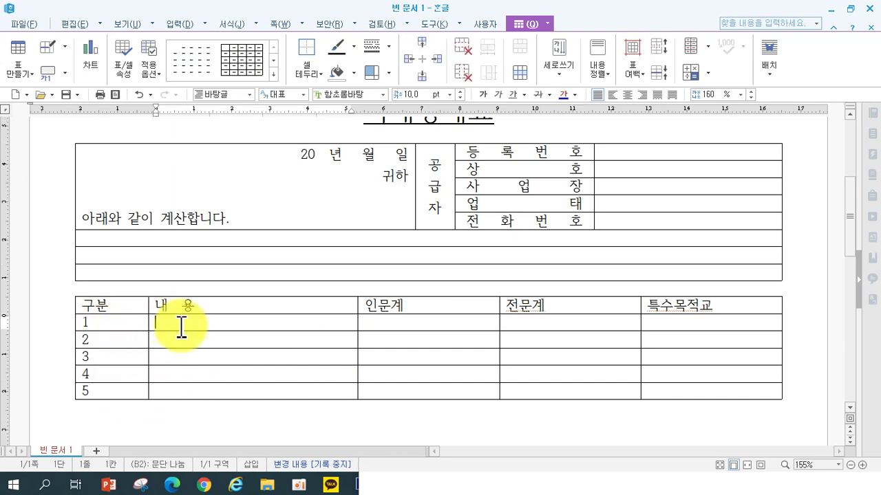
pyautogui.write('진로')
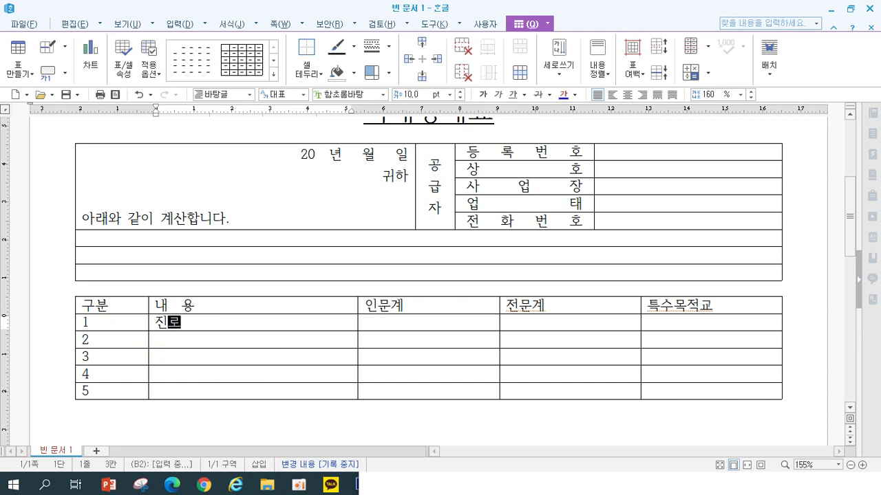
pyautogui.write('상다담기록부 작성')
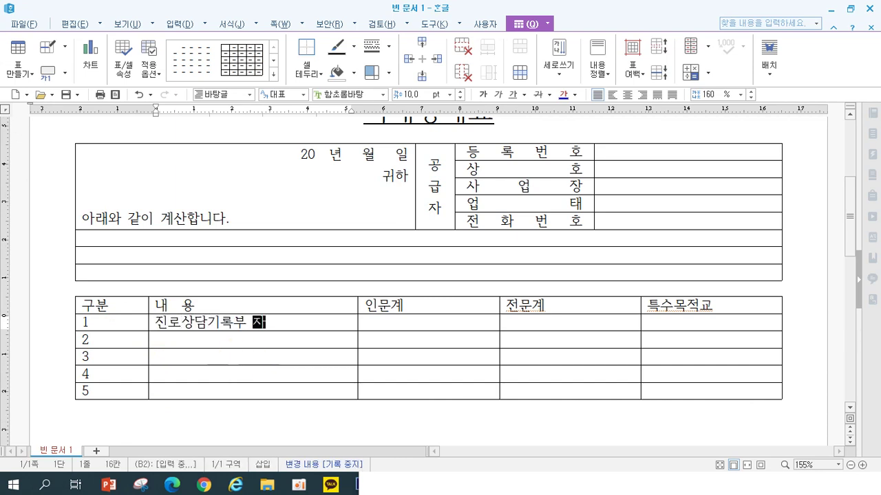
pyautogui.press('Down')
pyautogui.write('중점 교육 사하')
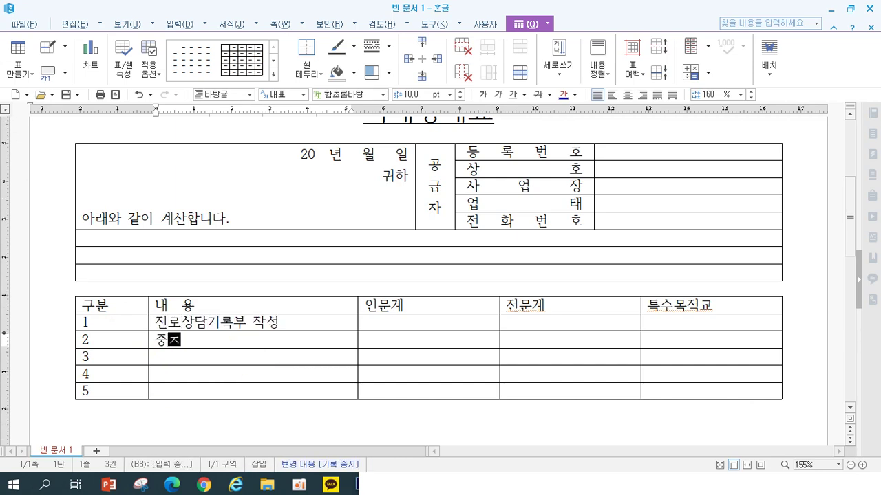
pyautogui.write('항')
pyautogui.press('Down')
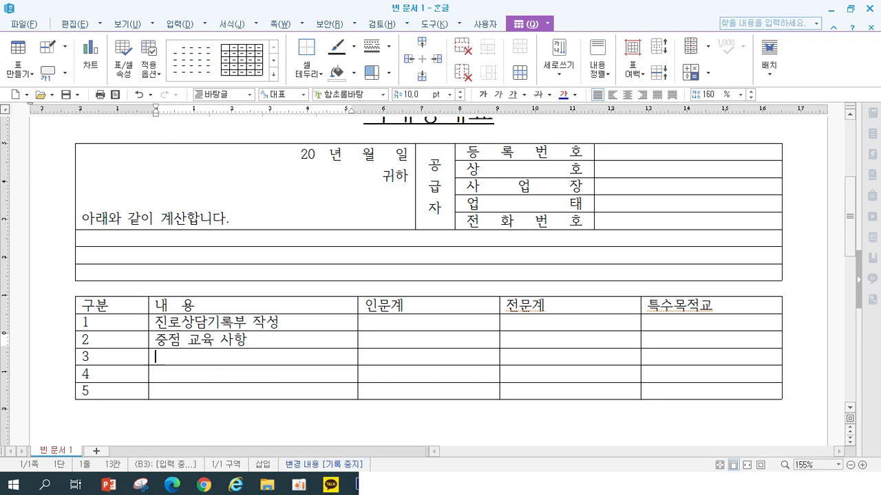
# - Enter 희망 학과 안내 in row 3 of the 내용 column, correcting the mistyped text
pyautogui.write('후ㅏ 머\\')
pyautogui.press('BackSpace')
pyautogui.press('BackSpace')
pyautogui.press('BackSpace')
pyautogui.press('BackSpace')
pyautogui.press('BackSpace')
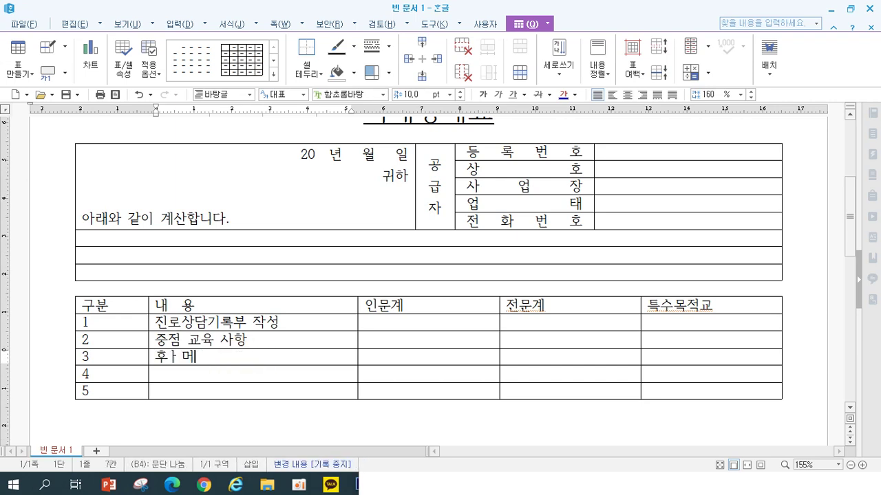
pyautogui.write('희망 ㅎ학과 안내')
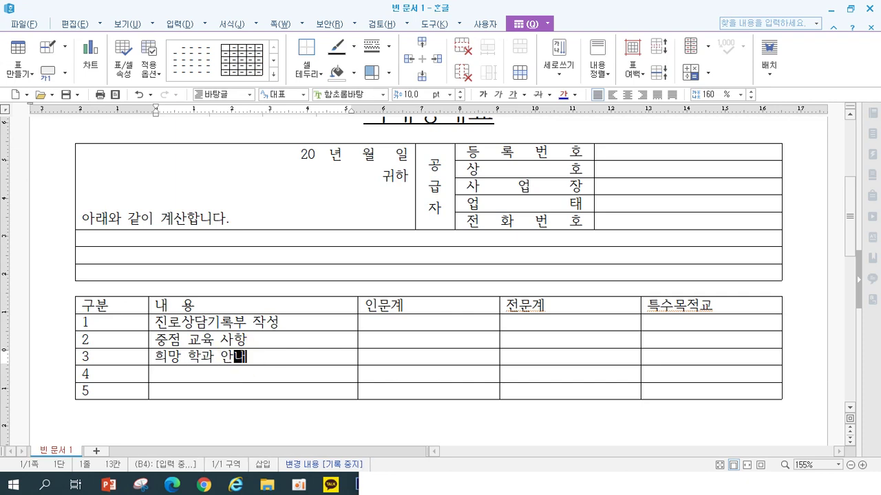
# - Enter 관련 프로그램 운영 in row 4 and 상담자 집단 구성 in row 5 of the 내용 column
pyautogui.press('Down')
pyautogui.write('관련 폼')
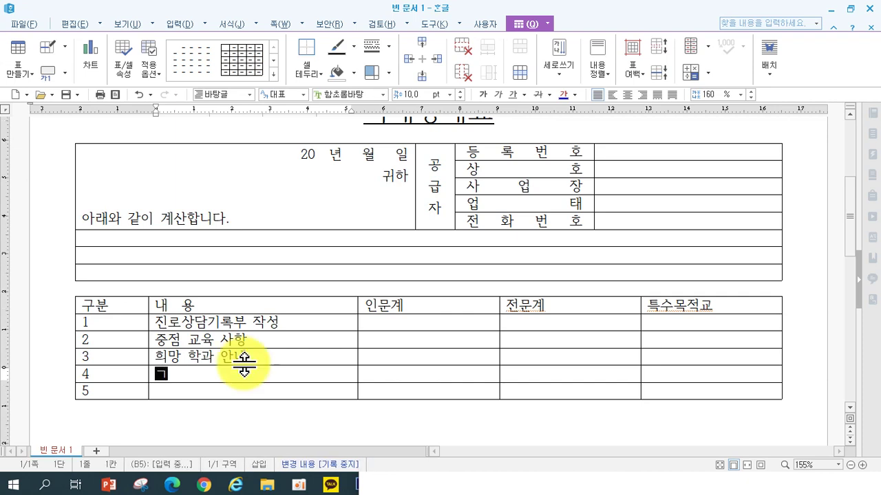
pyautogui.write('로그램 안내')
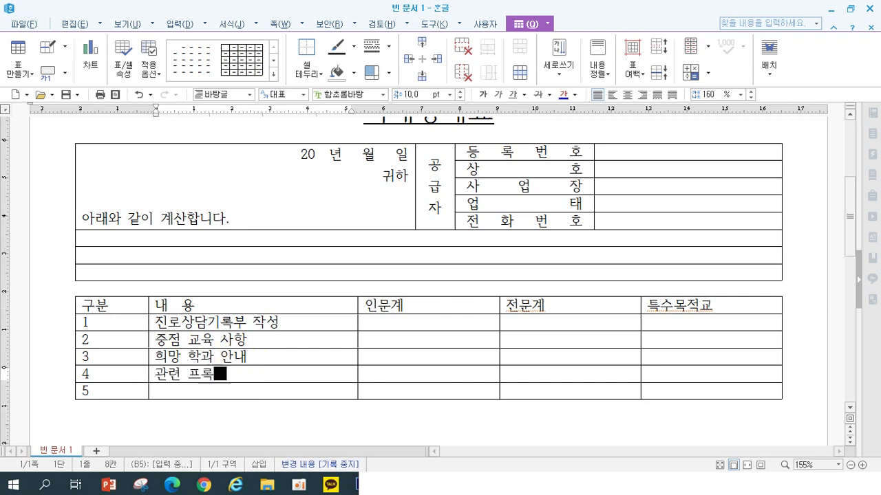
pyautogui.press('BackSpace')
pyautogui.write('운영')
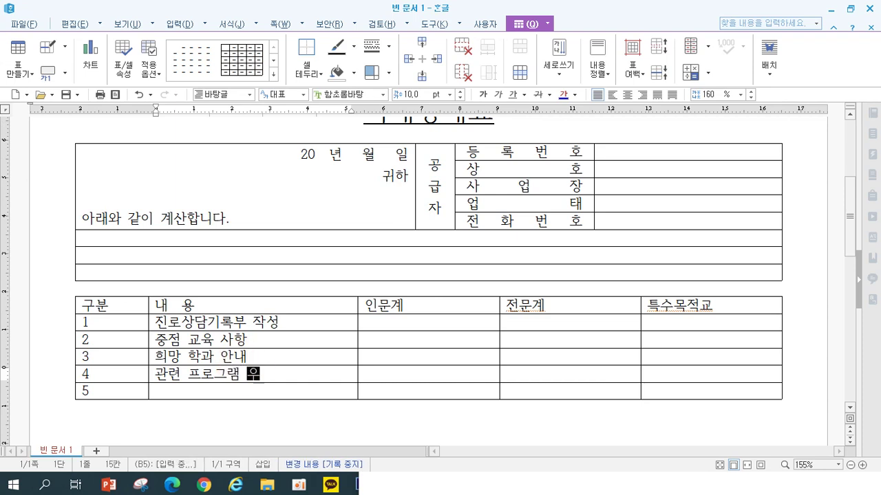
pyautogui.press('Down')
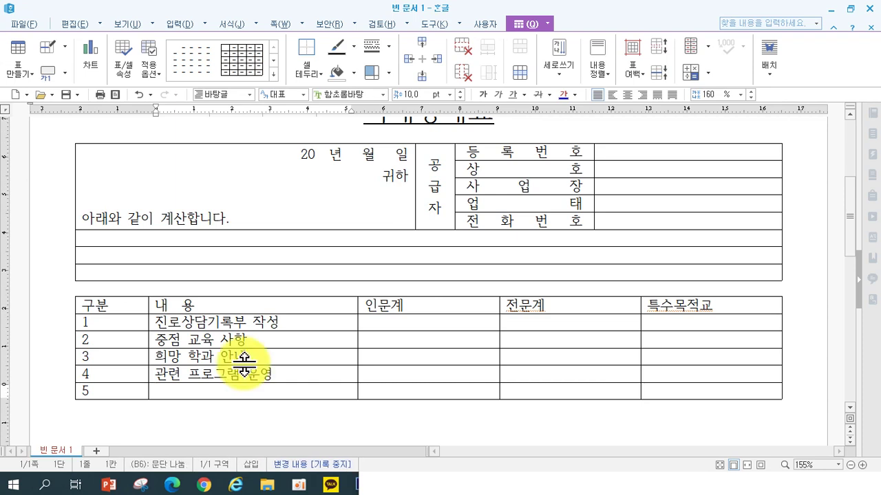
pyautogui.write('상담자 집단 ㅈ구성')
# - Try merging row 1's cells under 인문계, 전문계 and 특수목적교, and undo the merge
pyautogui.click(433, 321)
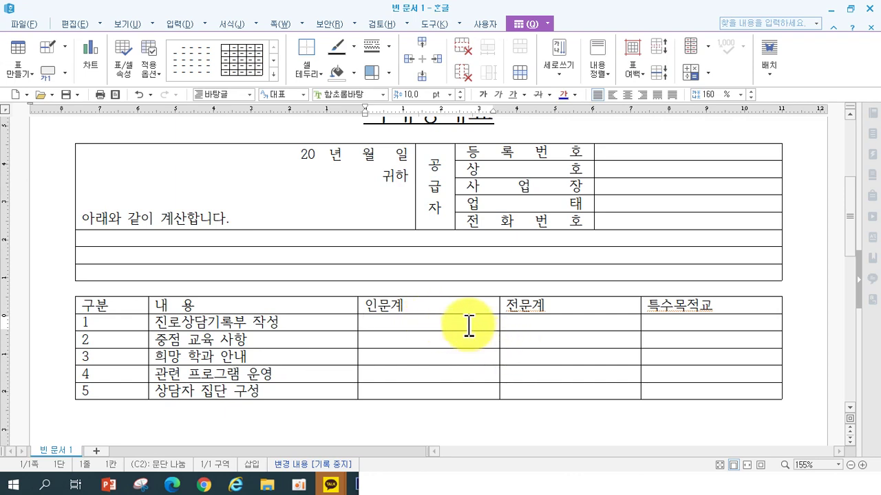
pyautogui.moveTo(468, 325); pyautogui.dragTo(664, 326)
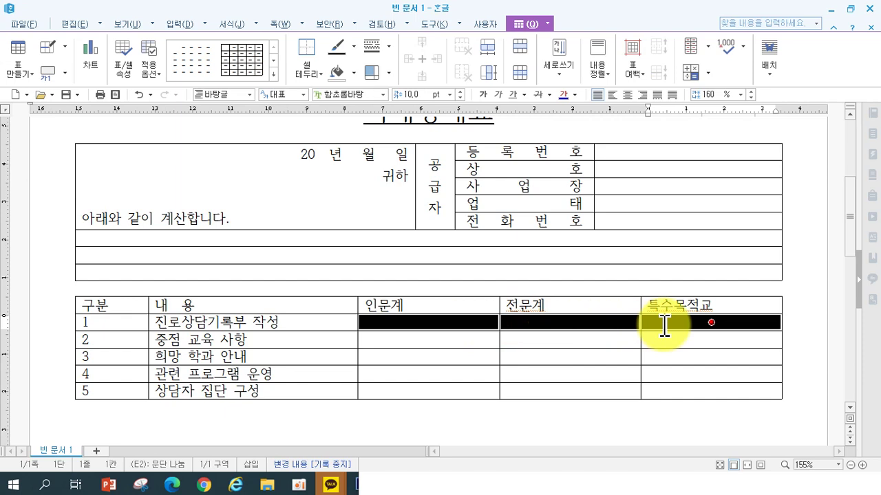
pyautogui.click(521, 66)
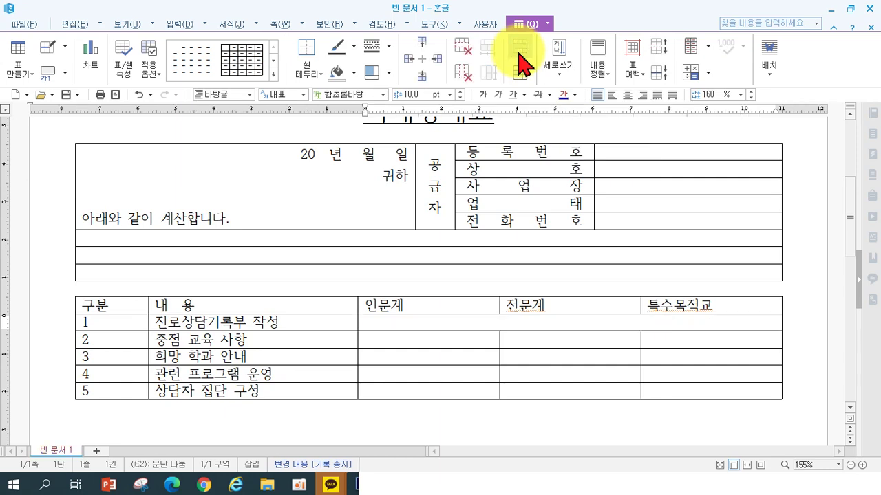
pyautogui.hotkey('ctrl', 'z')
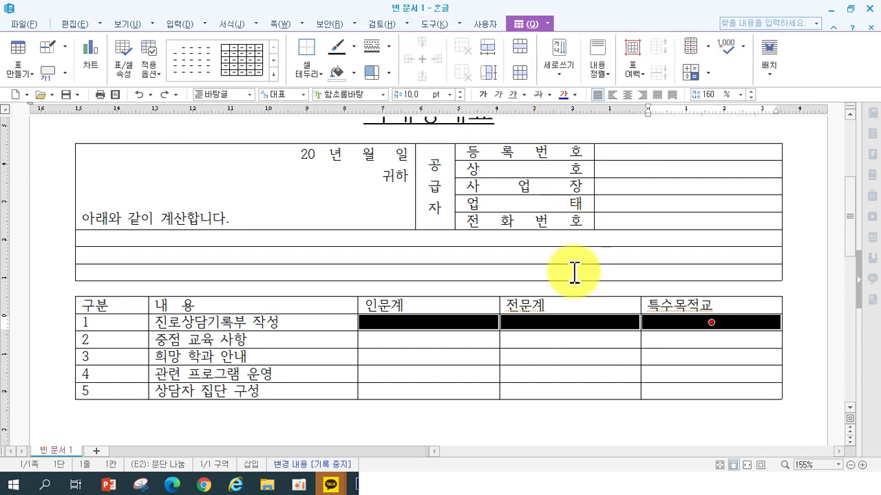
# - Merge the three cells under 인문계, 전문계 and 특수목적교 in row 1 into one cell
pyautogui.moveTo(480, 318); pyautogui.dragTo(652, 321)
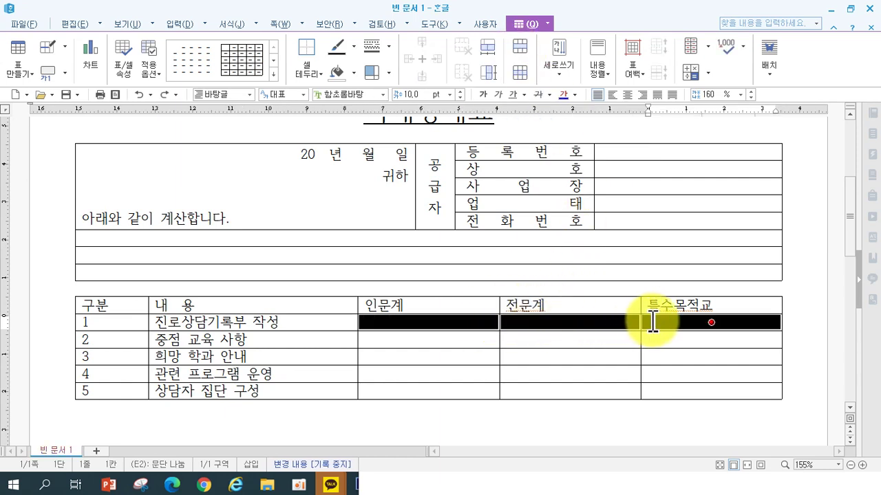
pyautogui.press('m')
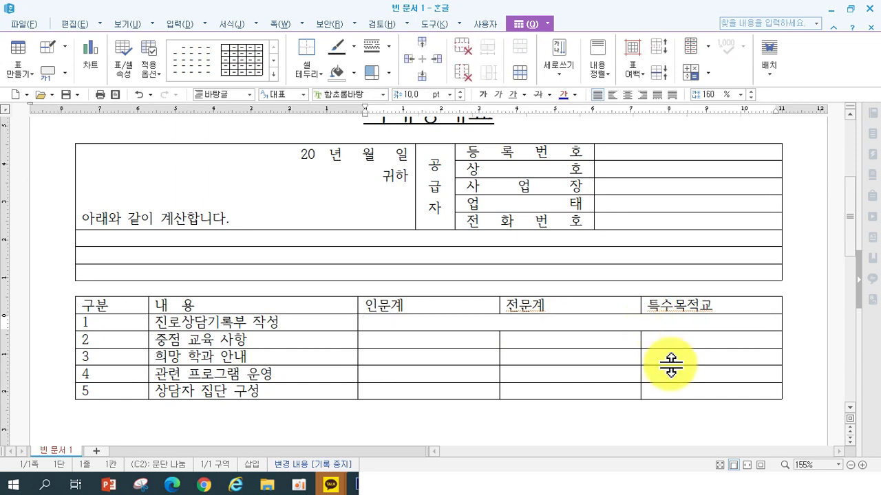
# - Switch to the Notepad shortcut notes and add the line 셀합치기 : 범위잡고 M below the auto-fill entry, separated by a blank line
pyautogui.click(399, 478)
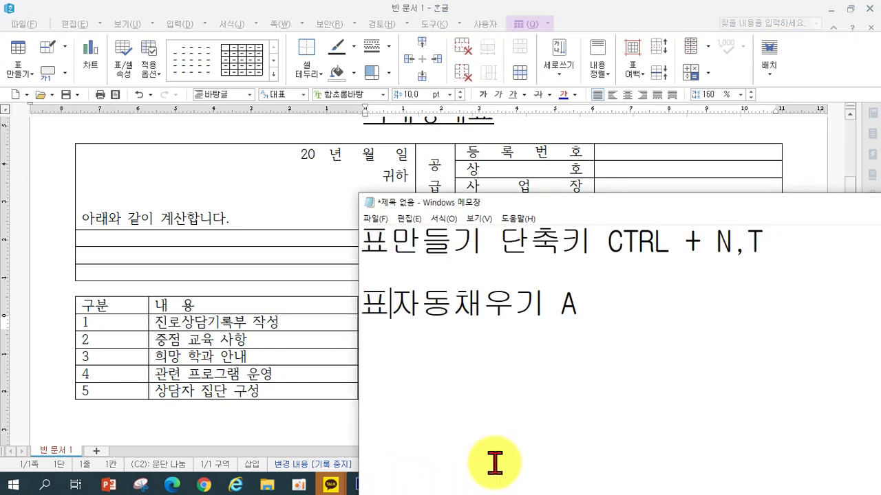
pyautogui.press('Return')
pyautogui.press('Return')
pyautogui.write('t')
pyautogui.press('BackSpace')
pyautogui.write('셀합치기 ㅂ')
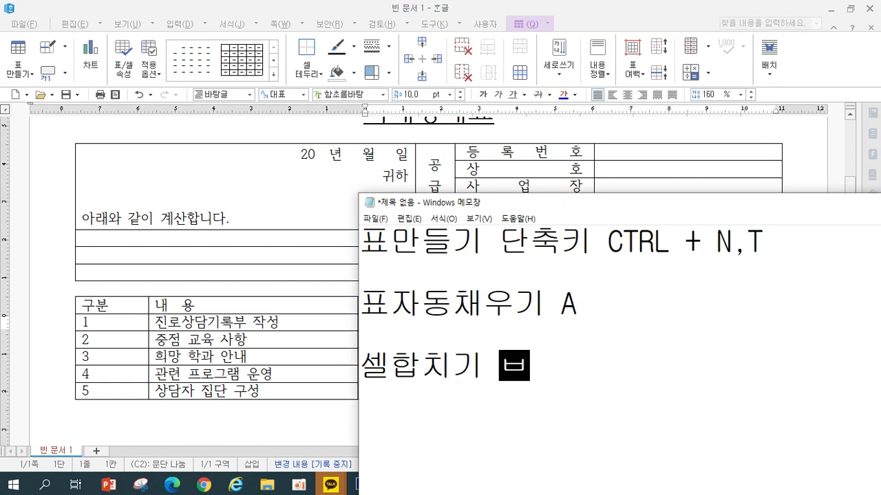
pyautogui.press('BackSpace')
pyautogui.write(': 범위잡고')
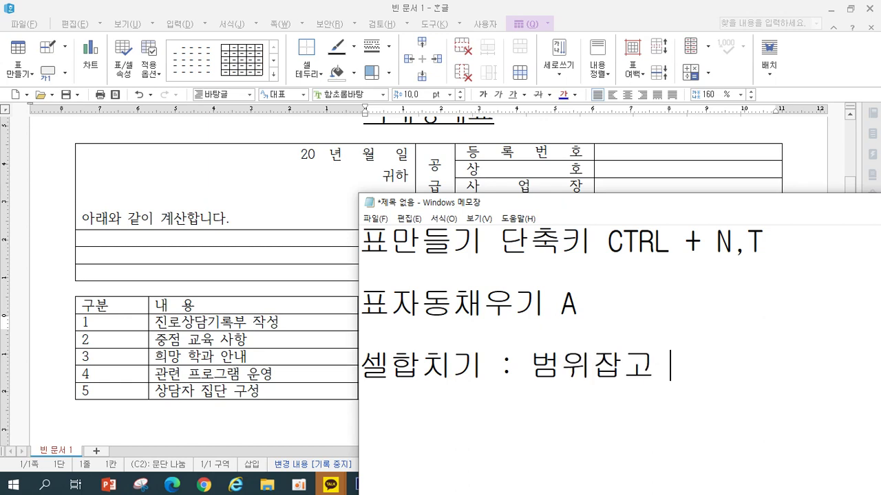
pyautogui.write(' M')
pyautogui.click(679, 369)
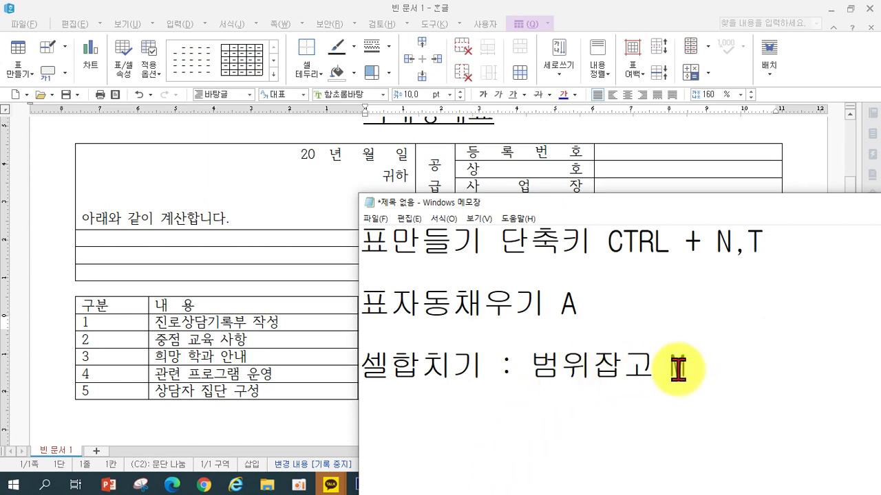
# - Switch back to the Hangul document and enter 학생 및 학부모와 담당 교사의 상담 in the merged cell of row 1
pyautogui.click(294, 378)
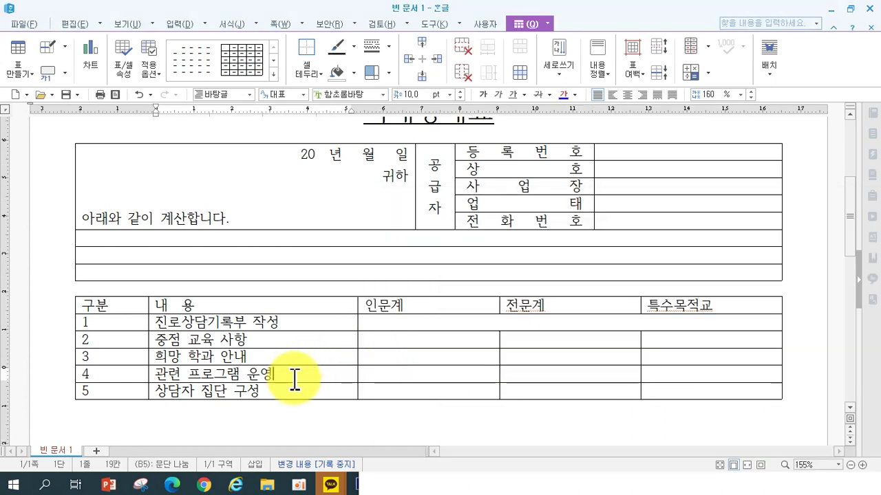
pyautogui.click(448, 323)
pyautogui.write('gkrtrod')
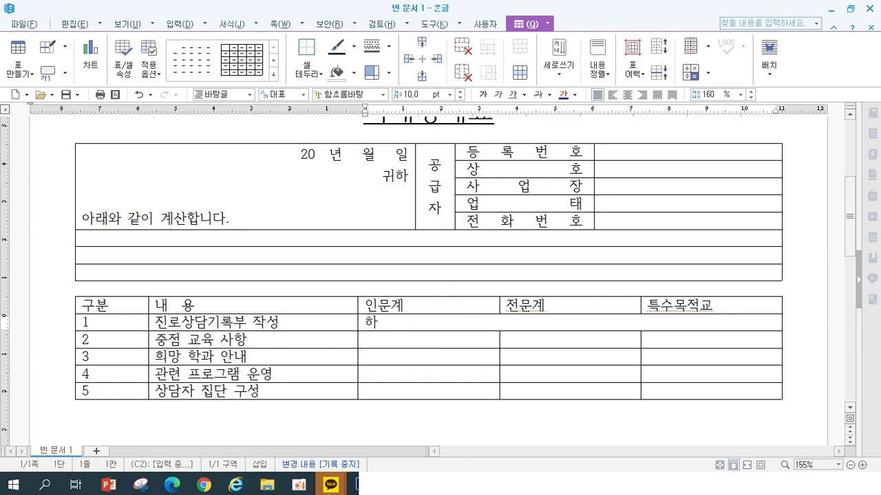
pyautogui.press('BackSpace')
pyautogui.press('BackSpace')
pyautogui.press('BackSpace')
pyautogui.press('BackSpace')
pyautogui.press('BackSpace')
pyautogui.press('BackSpace')
pyautogui.press('BackSpace')
pyautogui.press('Hangul')
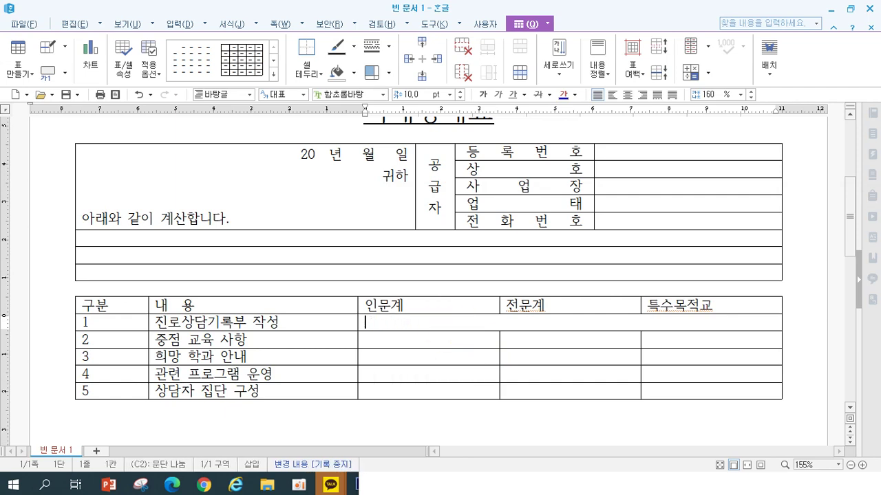
pyautogui.write('학생 및 학부')
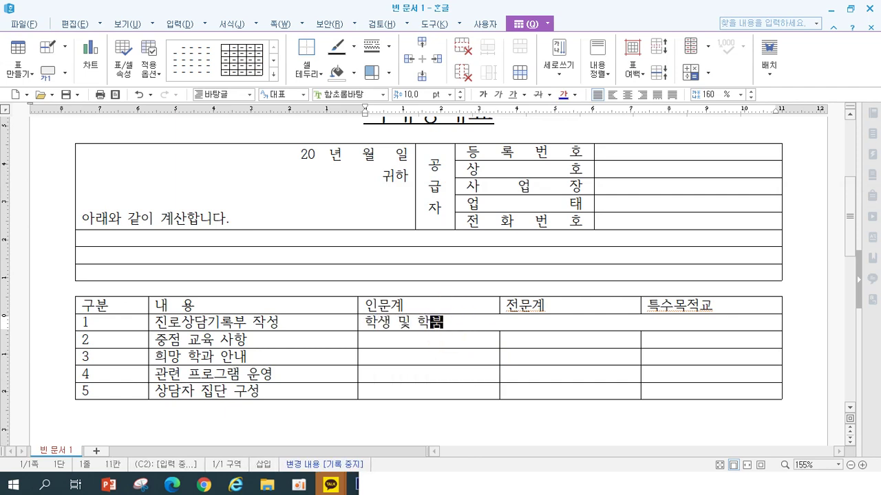
pyautogui.write('모와 담당 ㄱ교사')
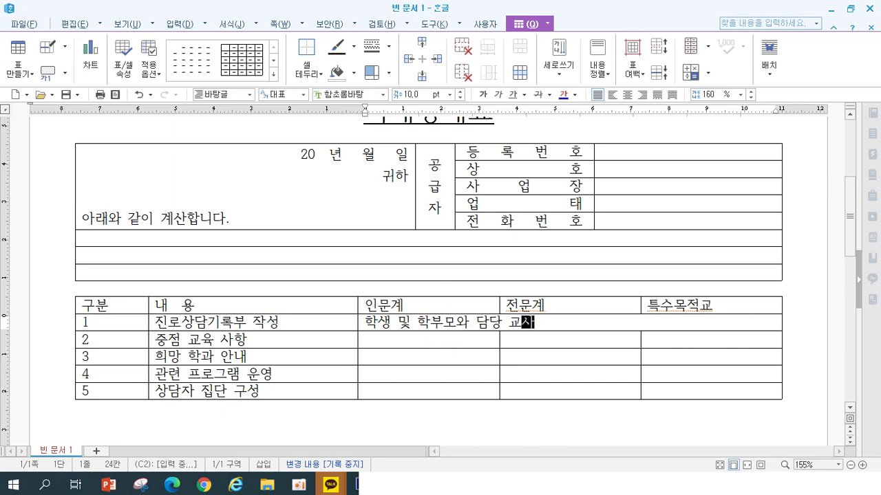
pyautogui.write('의 상담')
# - Enter 인문 교육 in row 2 of the 인문계 column
pyautogui.press('Tab')
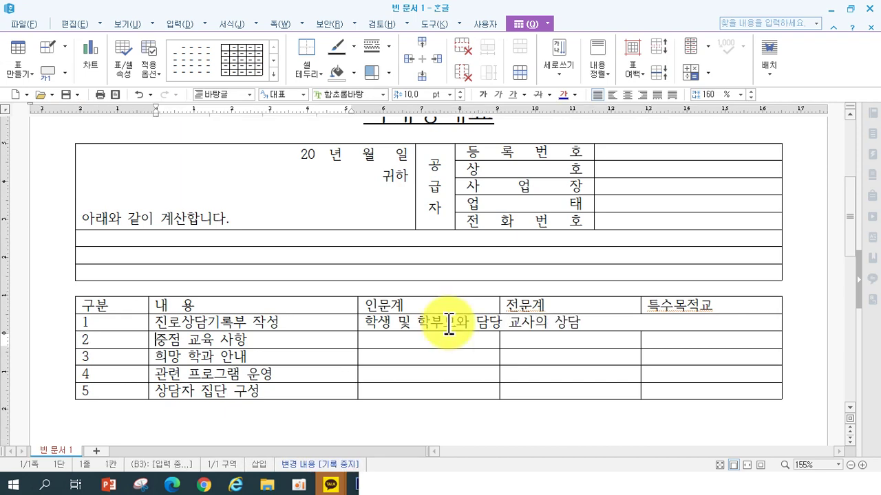
pyautogui.press('Tab')
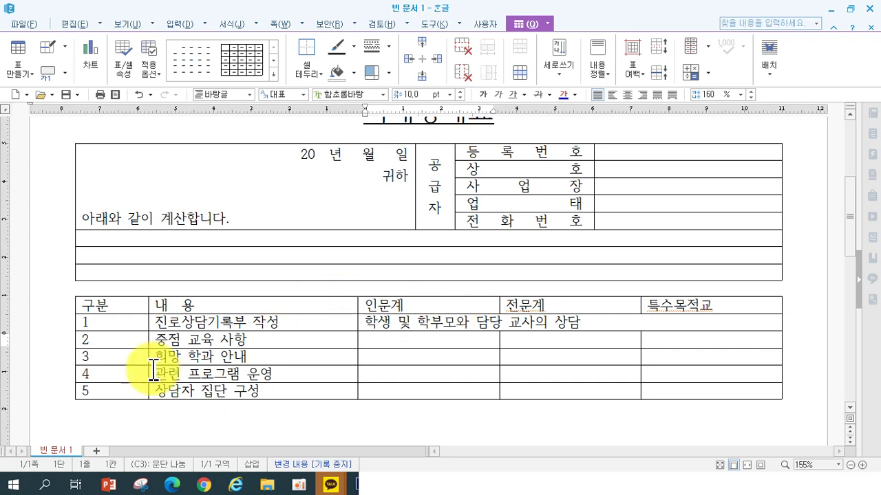
pyautogui.click(157, 340)
pyautogui.press('Right')
pyautogui.press('Right')
pyautogui.press('Right')
pyautogui.press('Right')
pyautogui.press('Right')
pyautogui.press('Right')
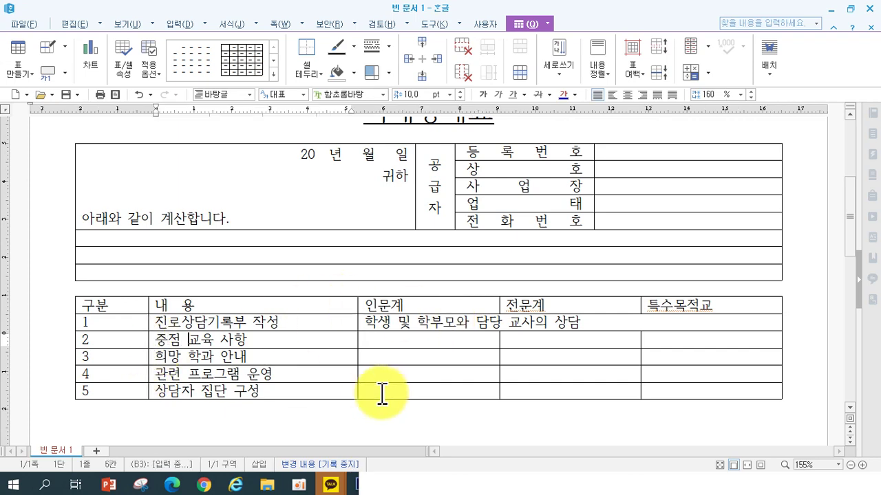
pyautogui.press('Right')
pyautogui.press('Right')
pyautogui.press('Right')
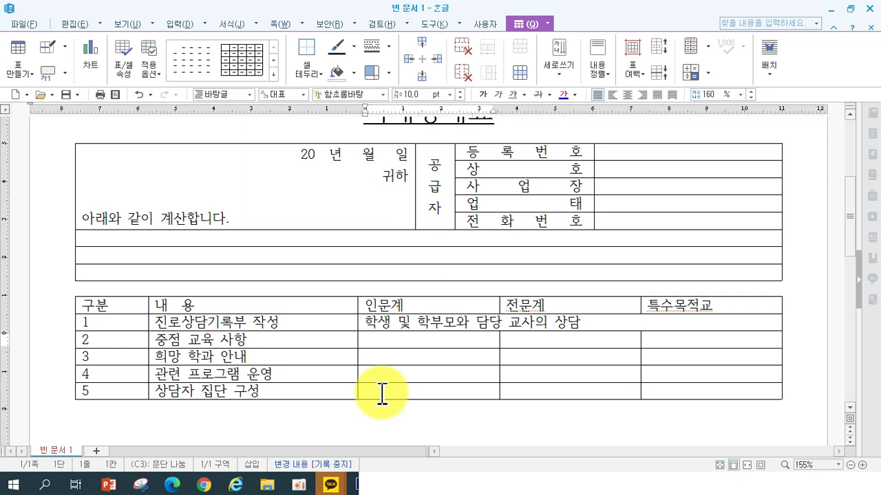
pyautogui.write('인문 교육')
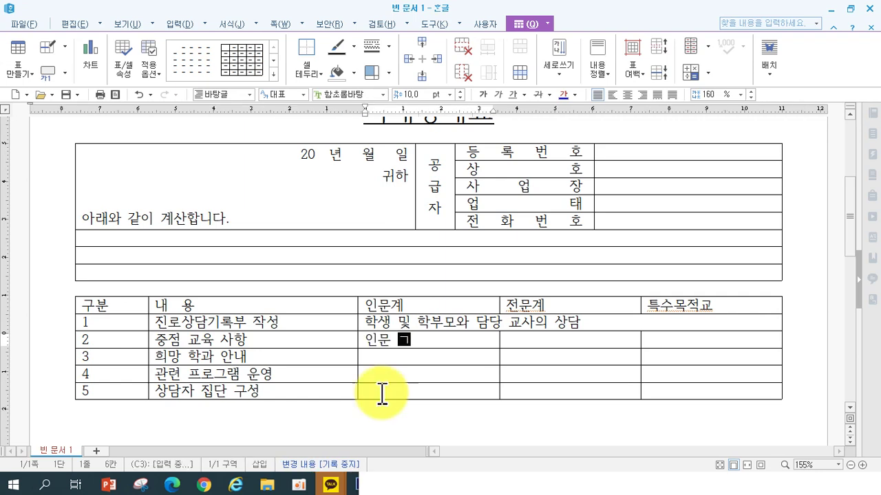
# - Fill the rest of row 2 with 이론과 실무 조화 under 전문계 and 해당 분야 분석 under 특수목적교
pyautogui.press('Tab')
pyautogui.write('이론과 실')
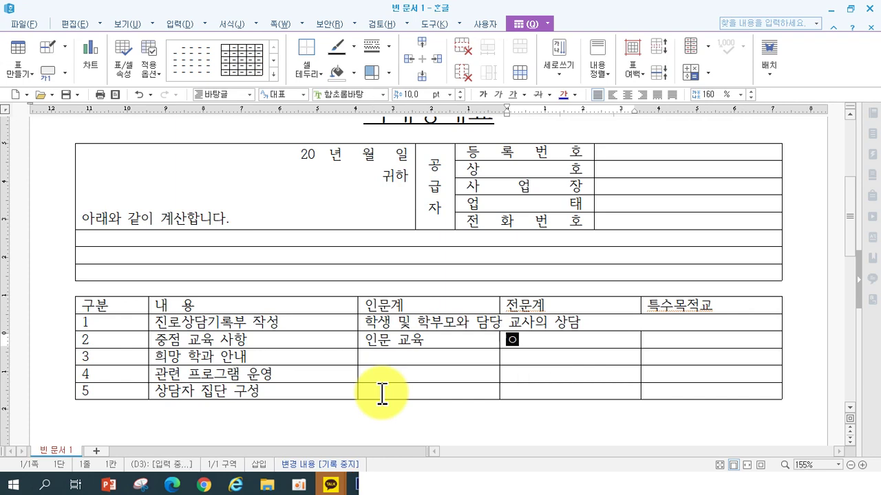
pyautogui.write('무 조화')
pyautogui.press('Tab')
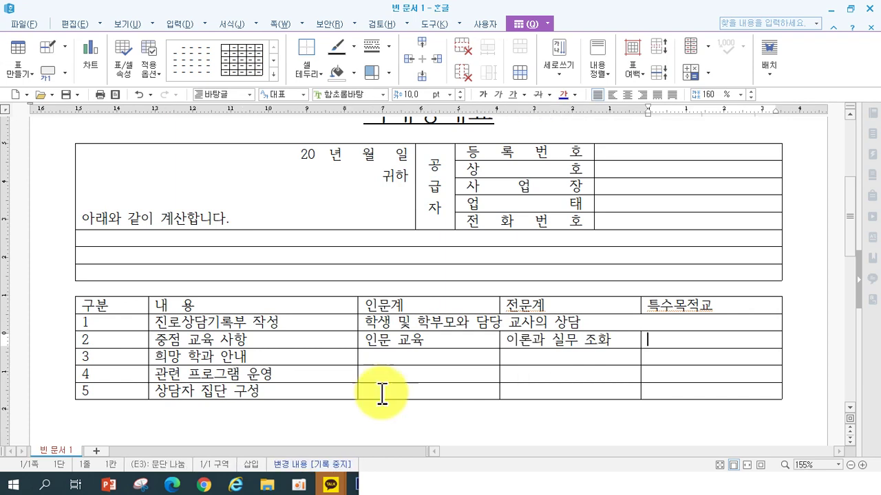
pyautogui.write('해당 분야 분석')
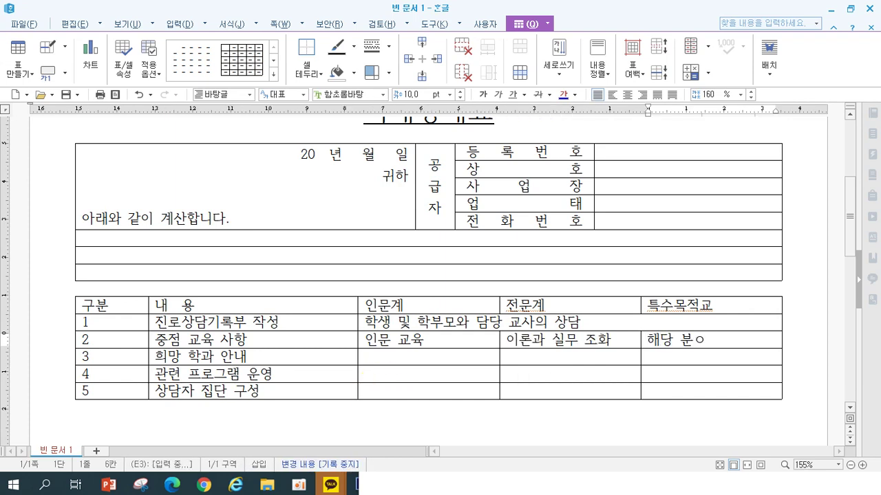
# - Merge row 3's cells under 인문계 and 전문계 and enter 진학 관련 학과 탐방 in the merged cell
pyautogui.press('Tab')
pyautogui.press('Tab')
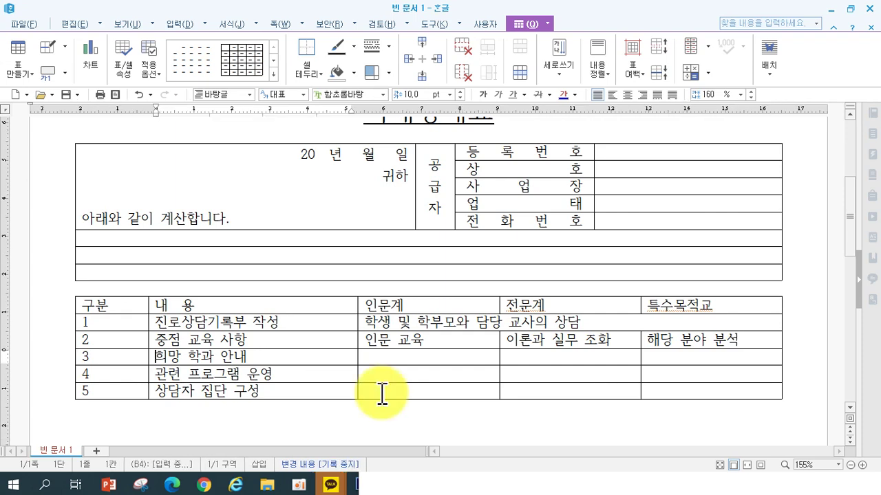
pyautogui.press('Tab')
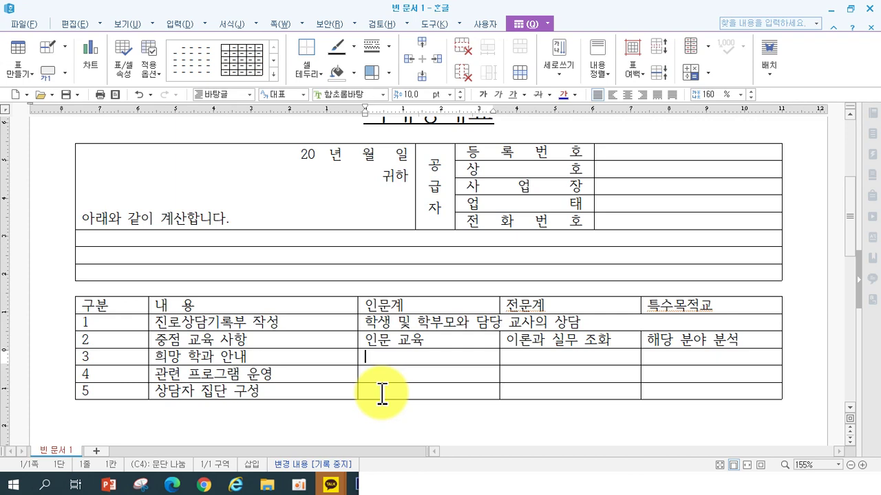
pyautogui.press('F5')
pyautogui.hotkey('shift', 'Right')
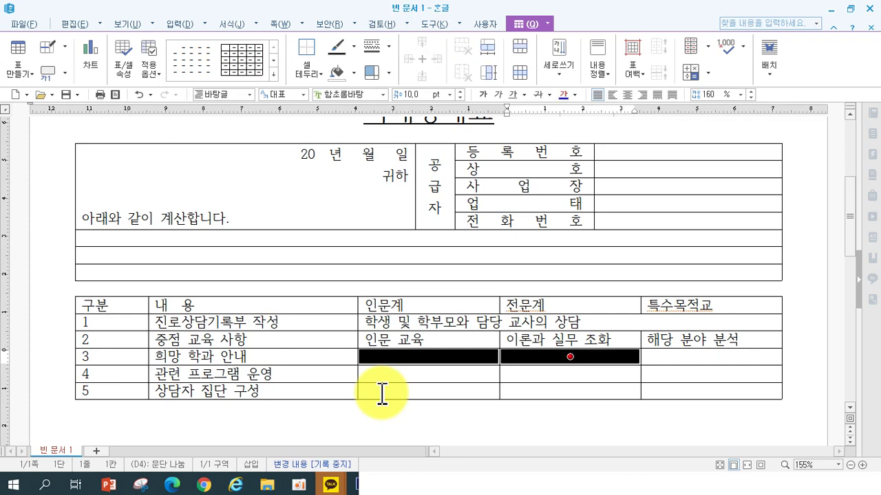
pyautogui.press('m')
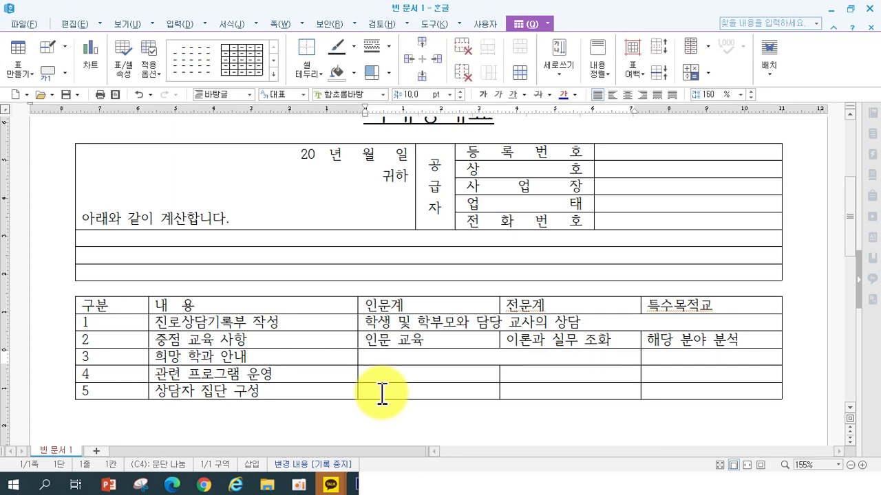
pyautogui.write('진학 관련 ')
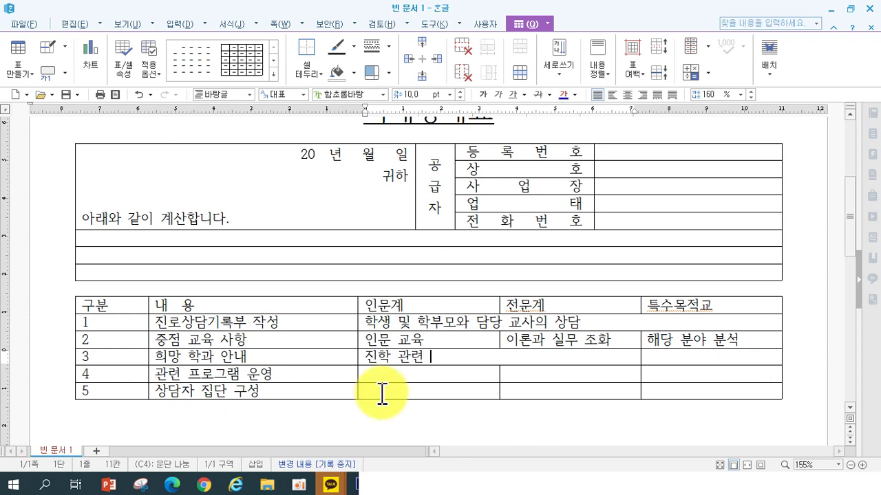
pyautogui.write('학고')
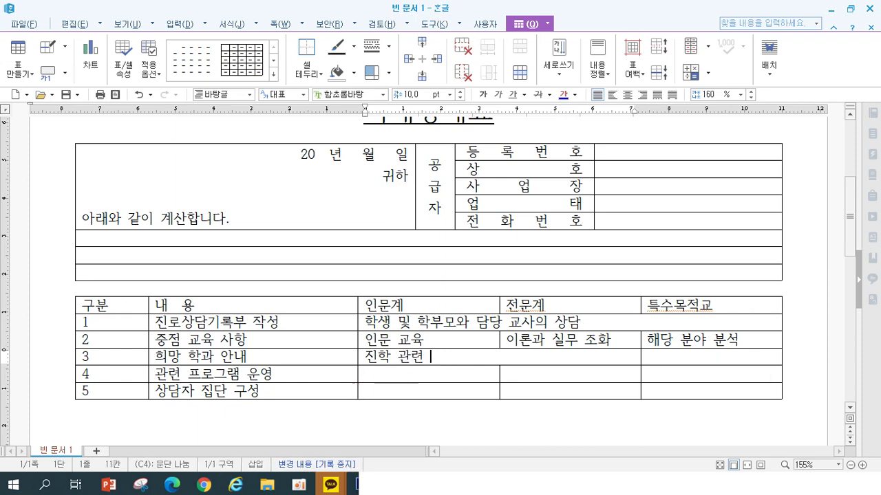
pyautogui.write('과 탐방')
# - Merge the 특수목적교 cells of rows 3 and 4 and enter 관련 학과 세분화 in the merged cell
pyautogui.press('Tab')
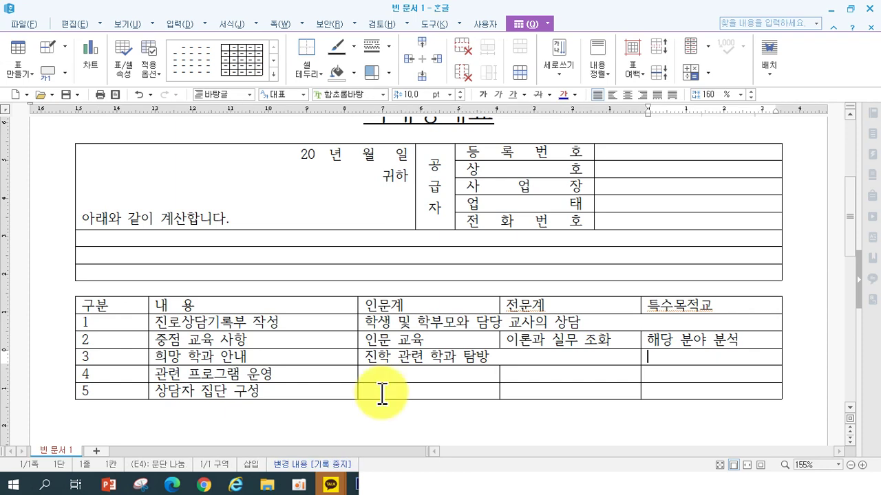
pyautogui.press('F5')
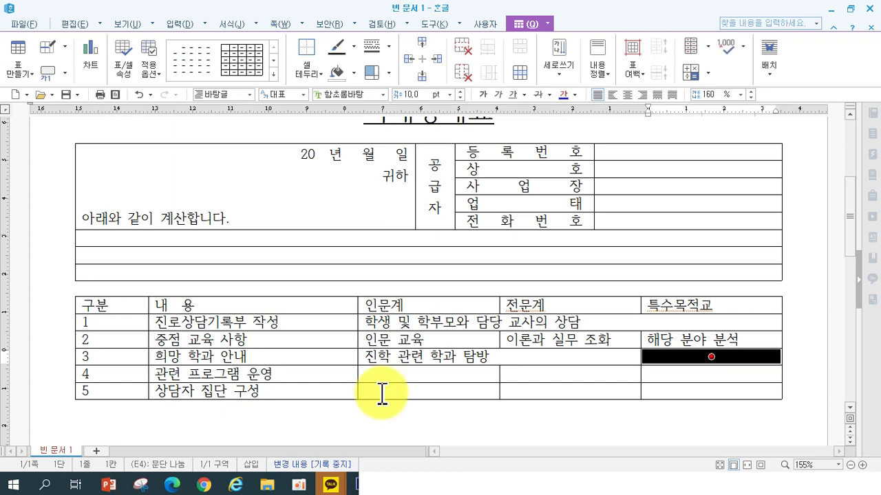
pyautogui.hotkey('shift', 'Down')
pyautogui.press('m')
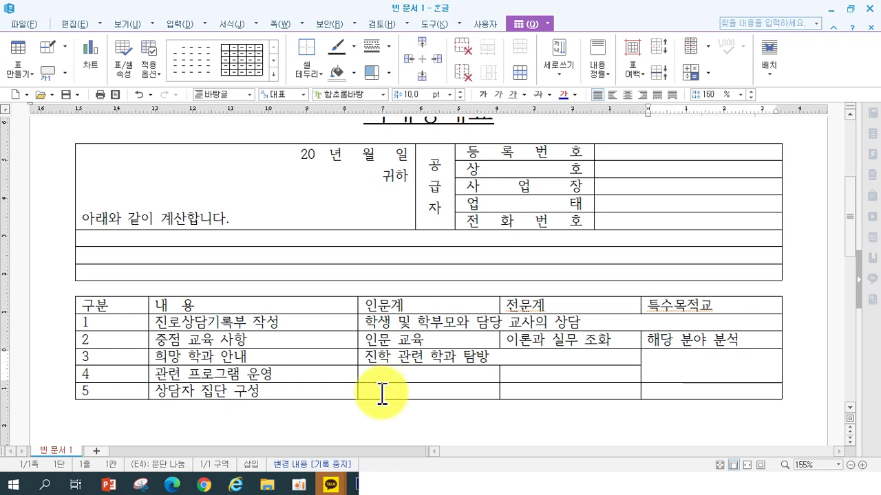
pyautogui.write('관련 학고')
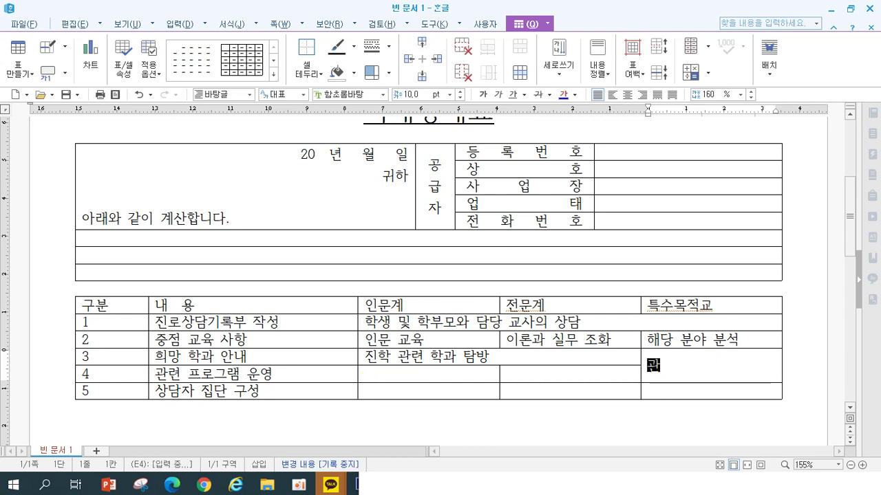
pyautogui.write('과 세분화')
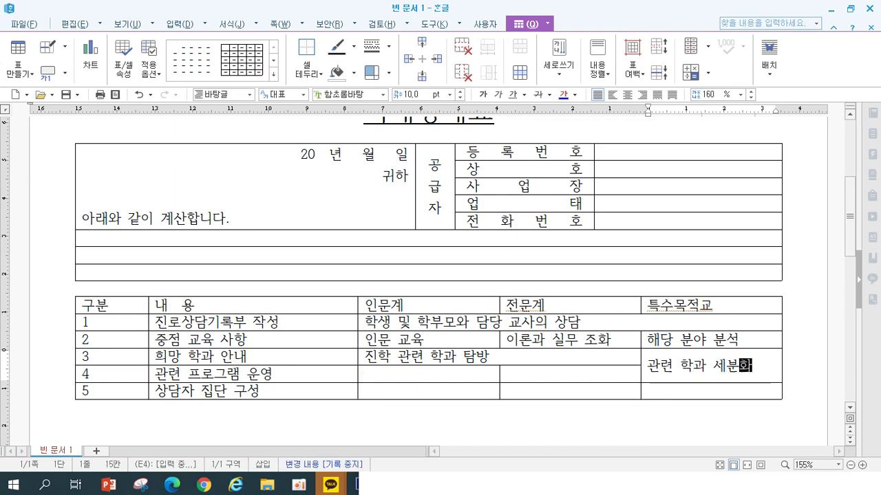
# - Enter 학과 수업 안내 under 인문계 and 실무 교육 안내 under 전문계 in row 4
pyautogui.click(378, 375)
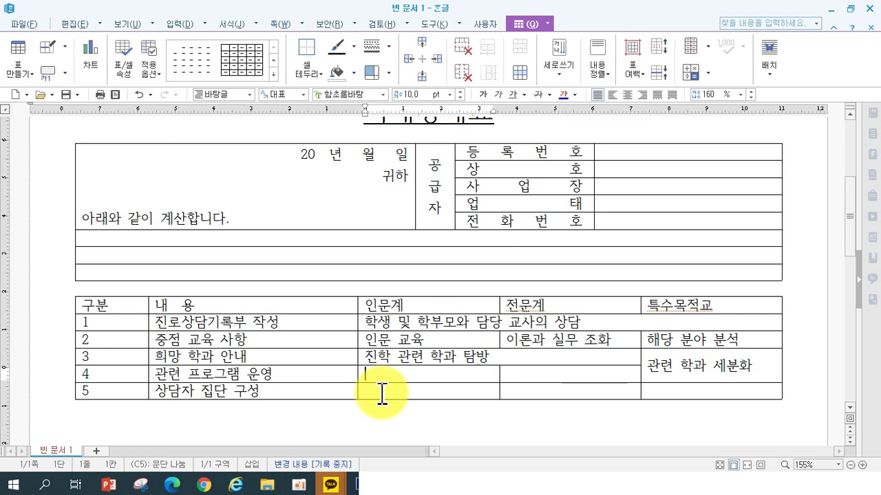
pyautogui.write('ㅎ')
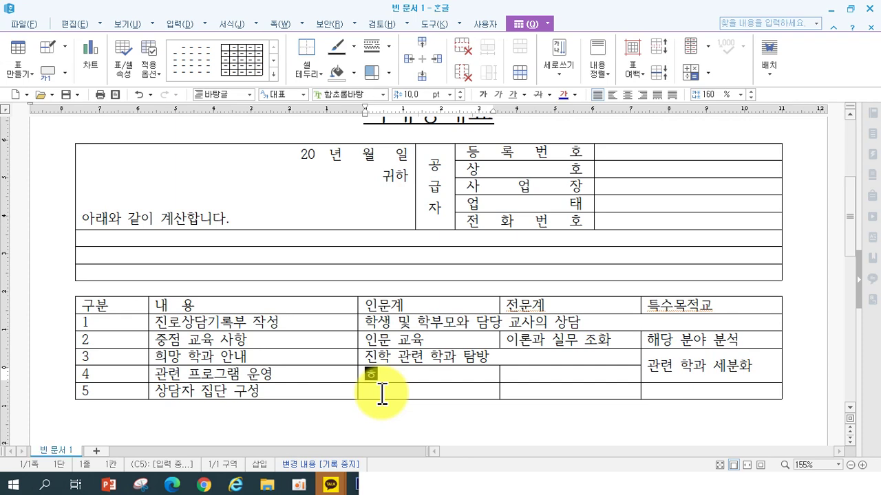
pyautogui.write('학과 수업 안내')
pyautogui.press('Tab')
pyautogui.write('실무 교육 안내')
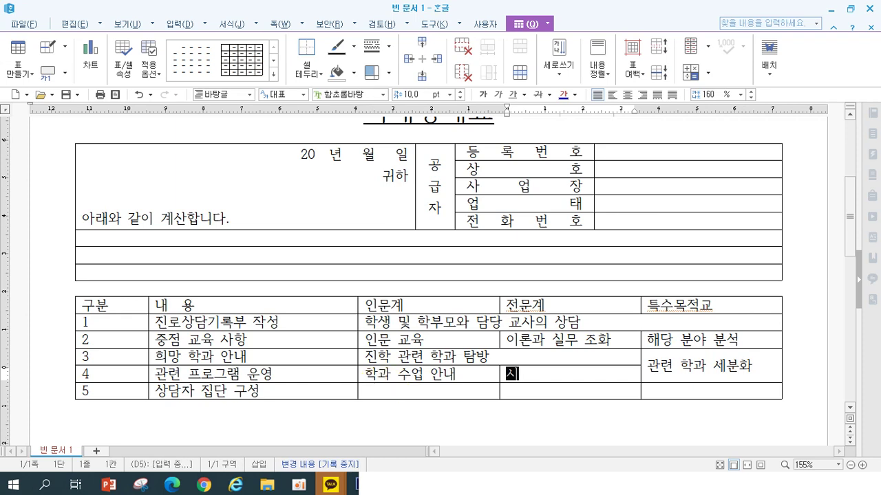
# - Merge the three cells under 인문계, 전문계 and 특수목적교 in row 5 into one cell
pyautogui.click(380, 393)
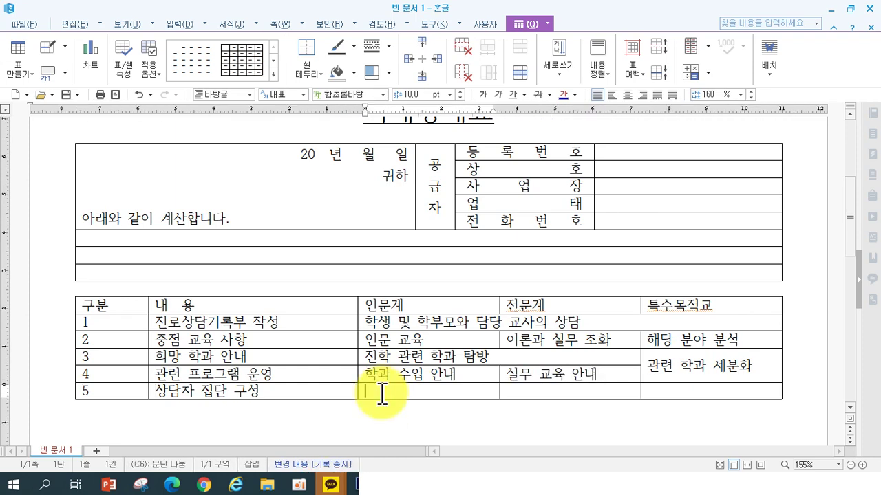
pyautogui.press('F5')
pyautogui.hotkey('shift', 'Right')
pyautogui.hotkey('shift', 'Right')
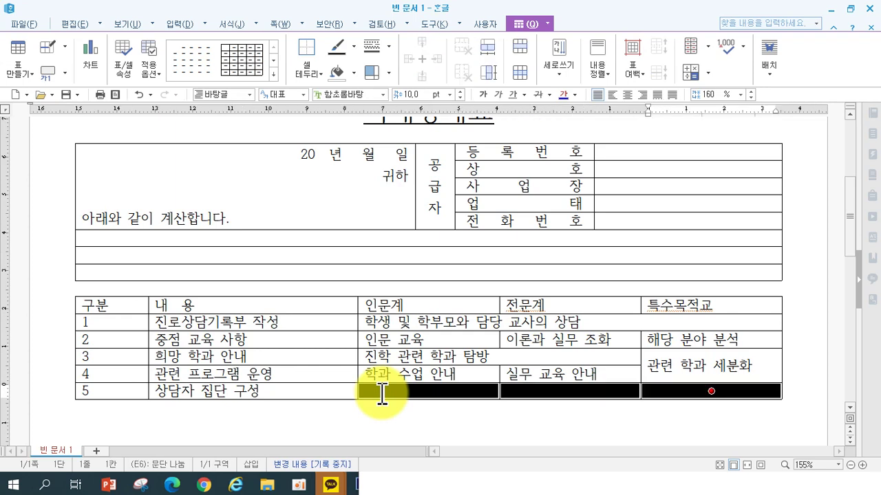
pyautogui.press('l')
pyautogui.press('Escape')
pyautogui.press('m')
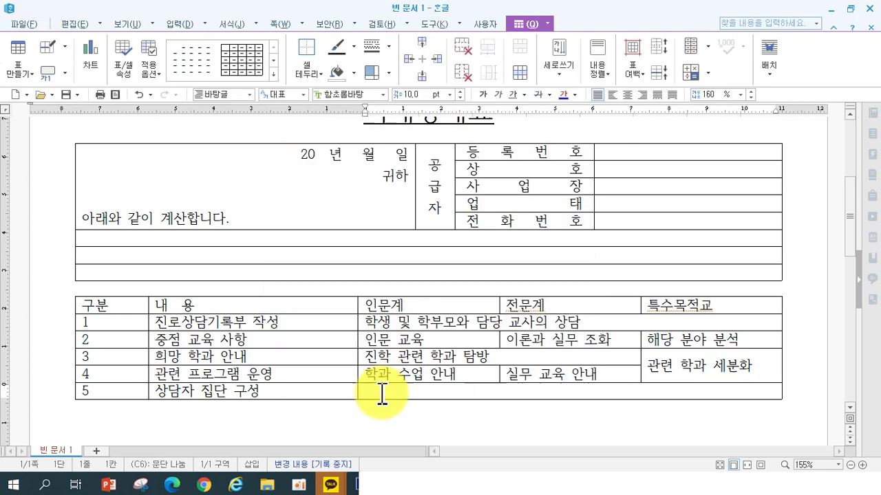
# - Enter 진로선택안내협의회 구성 및 개최 in the merged cell of row 5
pyautogui.write('진로선ㅌ')
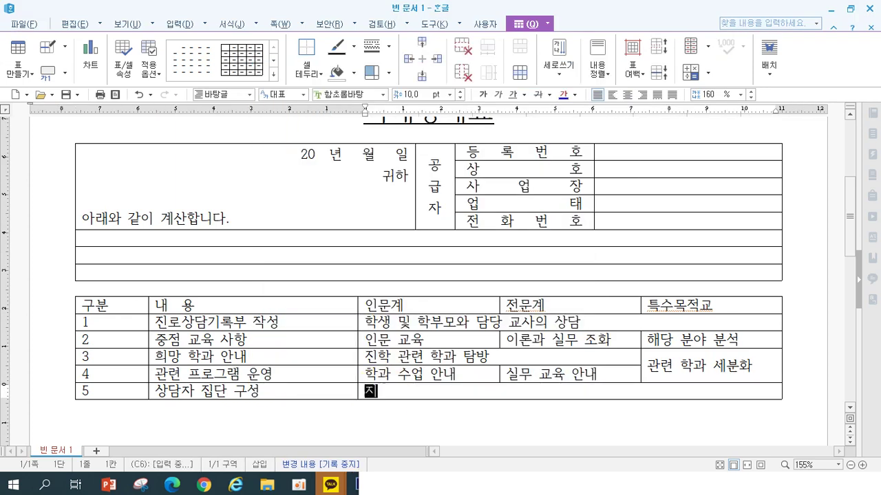
pyautogui.write('택안내협의')
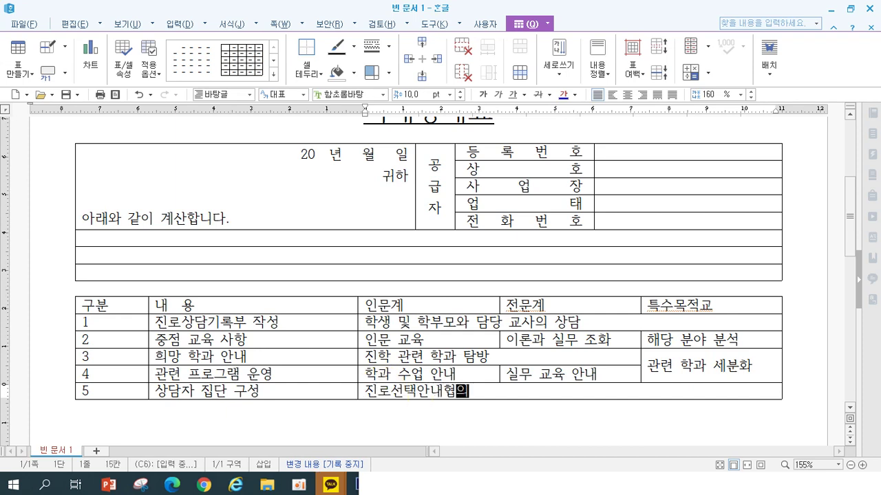
pyautogui.write('회 ㄱ구성 및 개요')
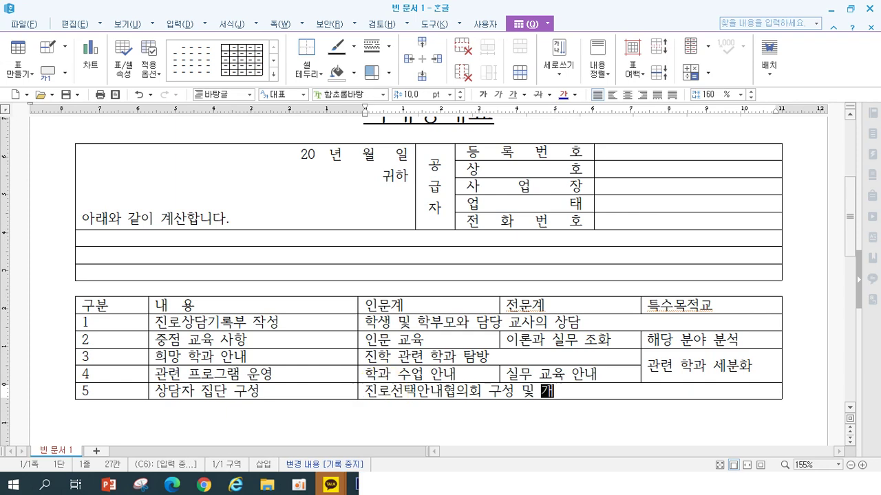
pyautogui.press('BackSpace')
pyautogui.press('BackSpace')
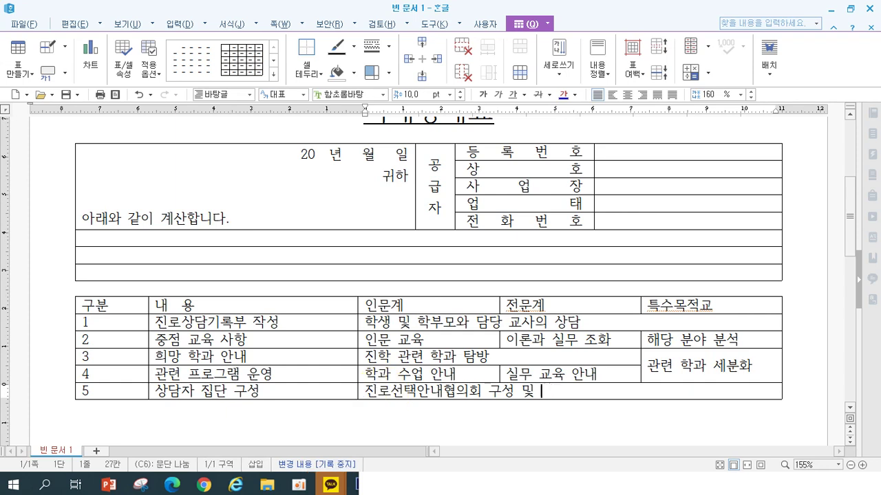
pyautogui.write('개최')
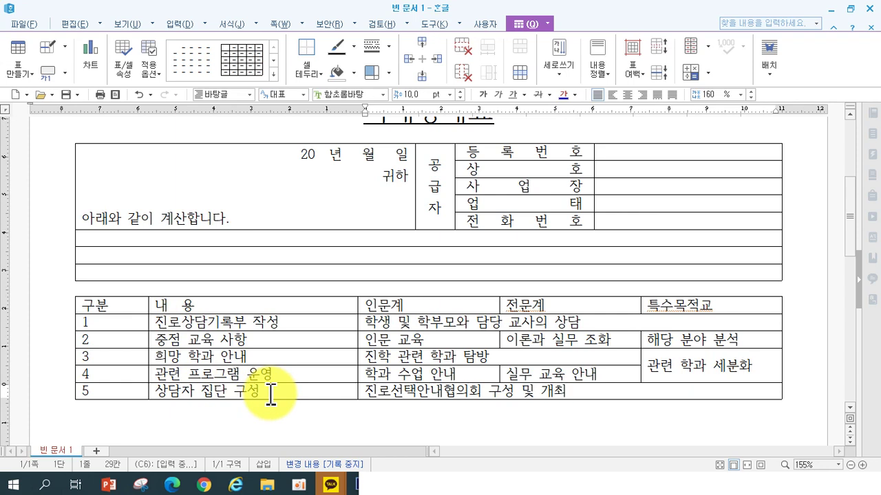
# - Center the text in every cell of the school guidance table
pyautogui.press('F5')
pyautogui.press('F5')
pyautogui.press('F5')
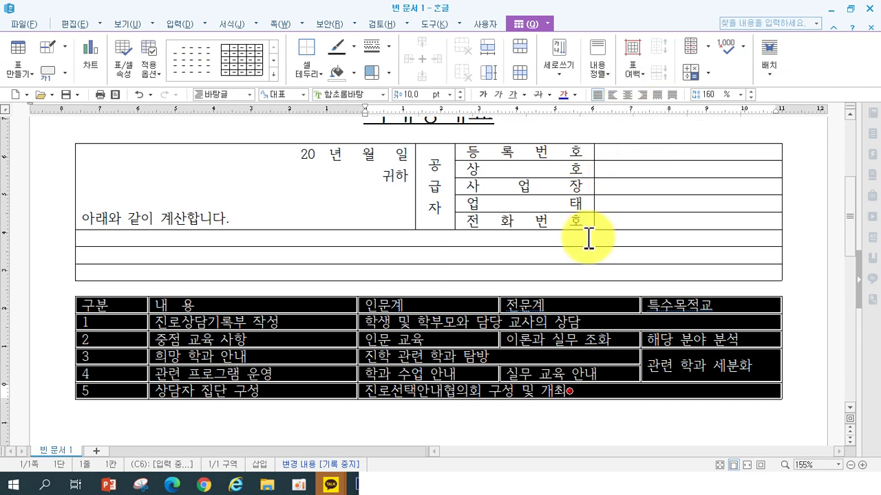
pyautogui.hotkey('ctrl', 'shift', 'c')
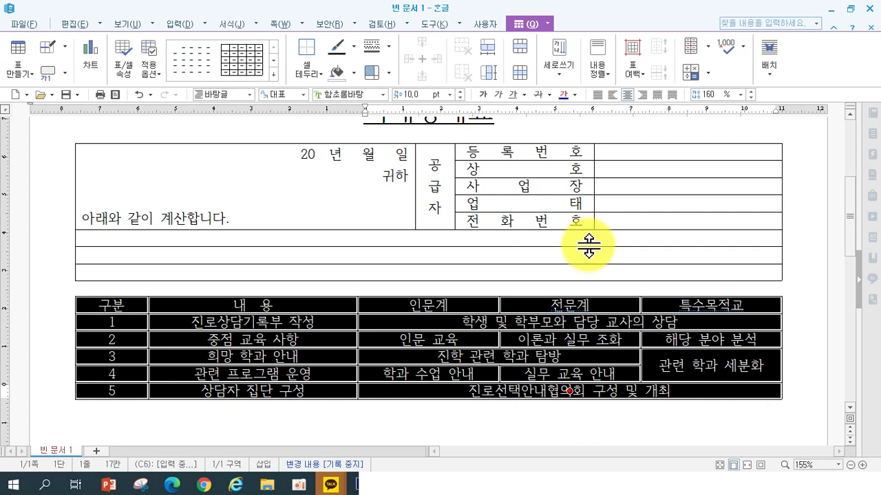
# - Insert a table of 7 rows and 6 columns, treated as a character, below the school guidance table
pyautogui.click(365, 413)
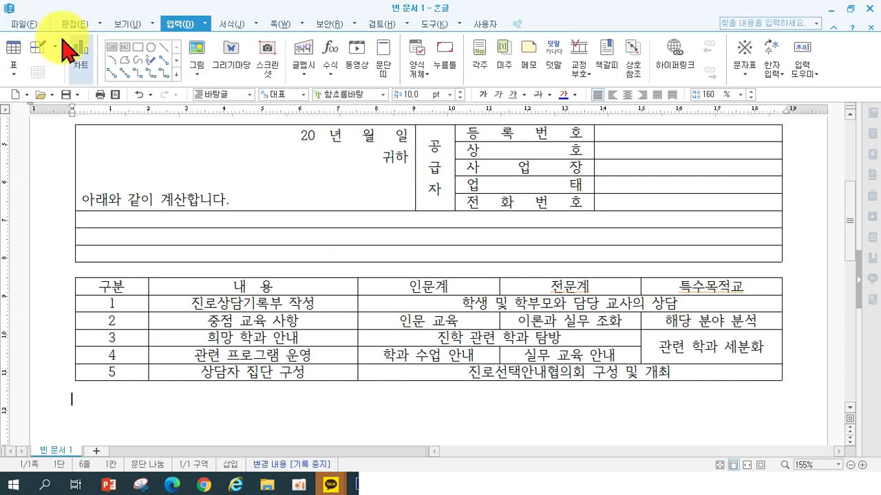
pyautogui.click(19, 52)
pyautogui.click(404, 198)
pyautogui.click(500, 198)
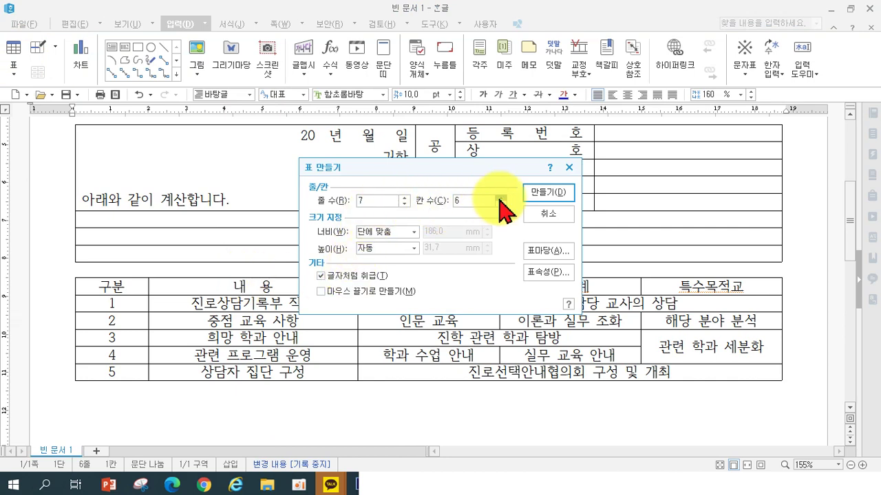
pyautogui.click(550, 194)
pyautogui.scroll(-3, 328, 387)
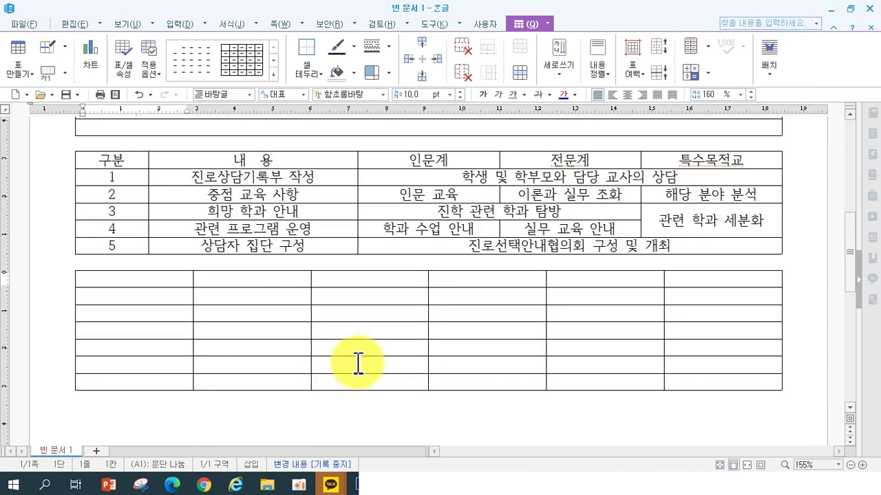
# - Fill the new table's header row with 분 류, 상 호, 층 수, 계약일자, 관리비 and 수도 사용료
pyautogui.write('분 류')
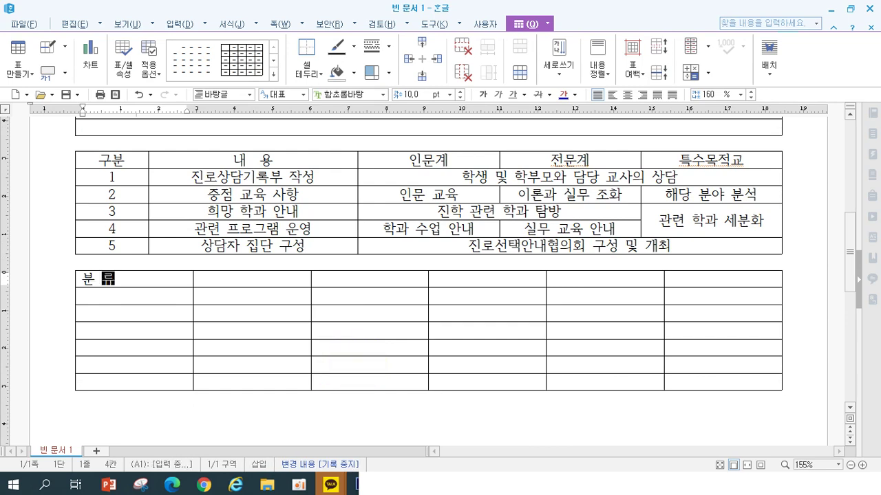
pyautogui.press('Tab')
pyautogui.write('상 호')
pyautogui.press('Tab')
pyautogui.write('층 수')
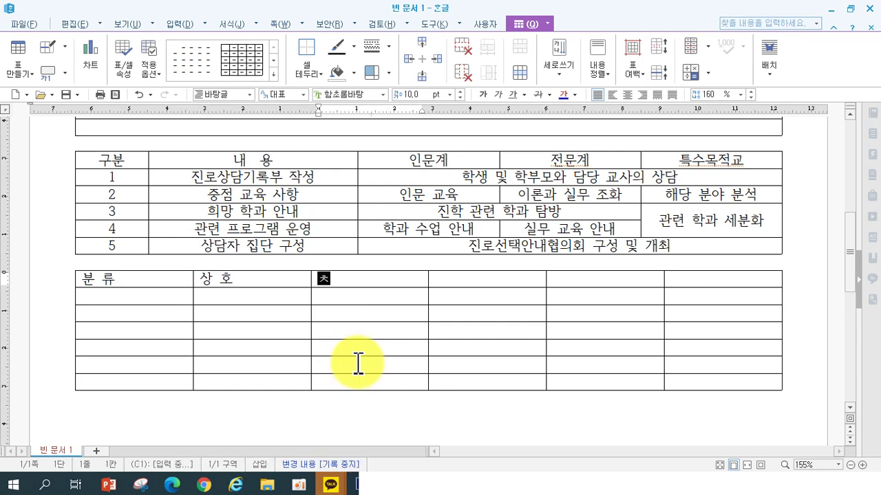
pyautogui.press('Tab')
pyautogui.write('계약일자')
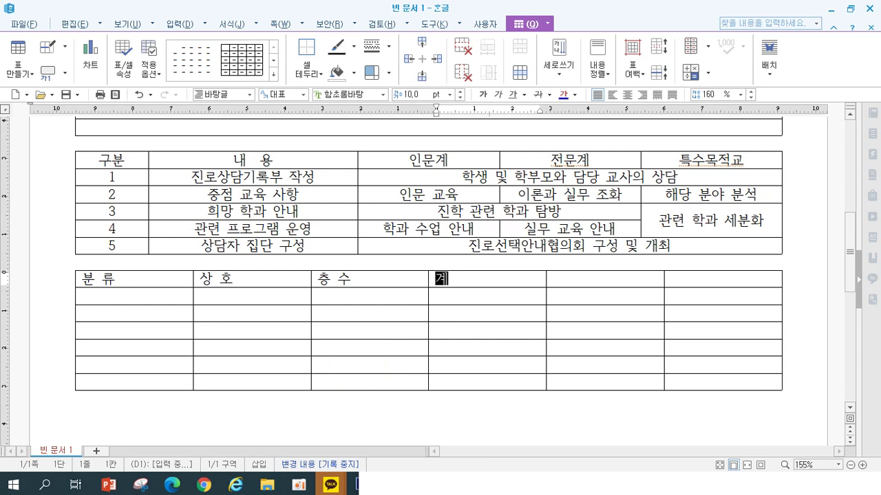
pyautogui.press('Tab')
pyautogui.write('관리비')
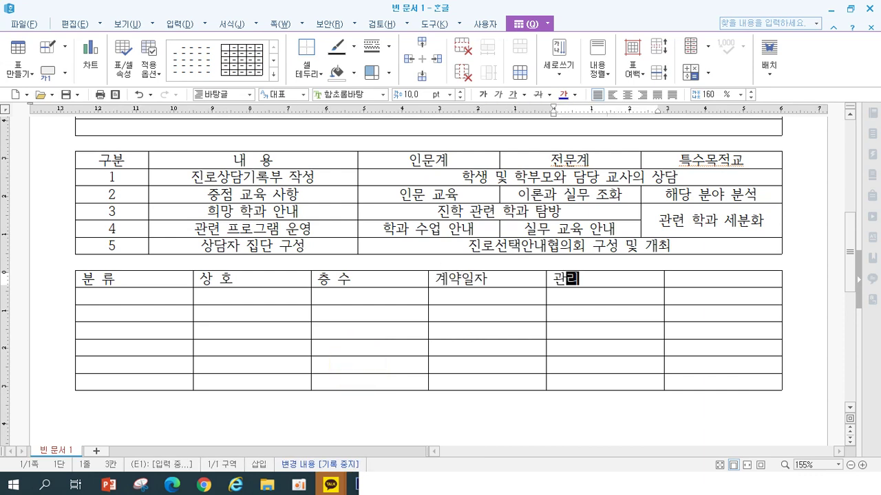
pyautogui.press('Tab')
pyautogui.write('수도 ㅅ사용료')
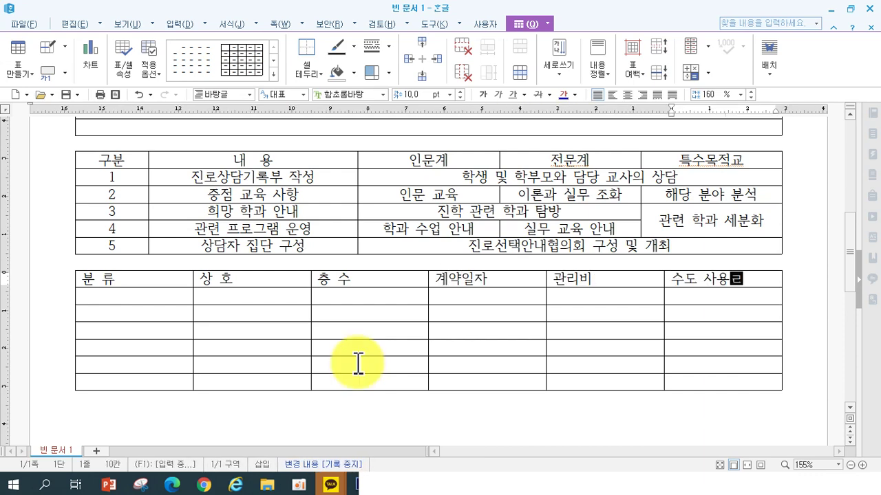
# - Enter 분식집, 또와분식, 1층 and 2009-03-15 in the first four cells of the row below the header
pyautogui.press('Tab')
pyautogui.write('분식집')
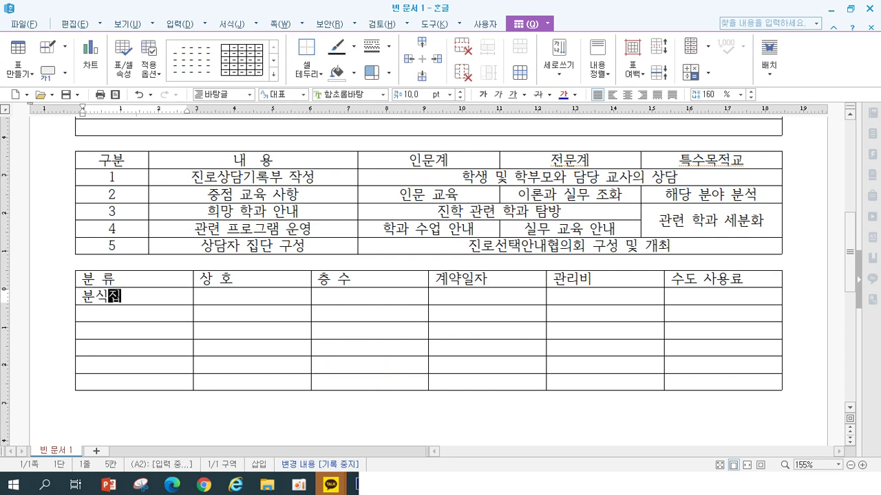
pyautogui.press('Tab')
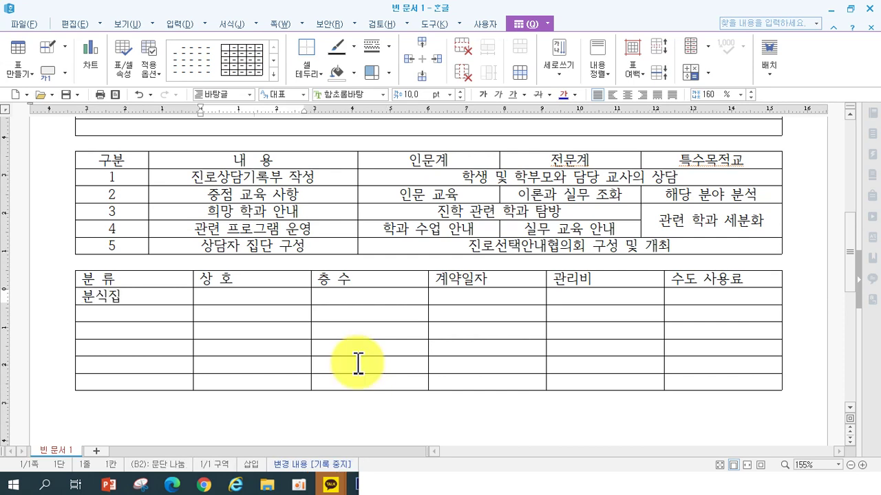
pyautogui.write('또와분식')
pyautogui.press('Tab')
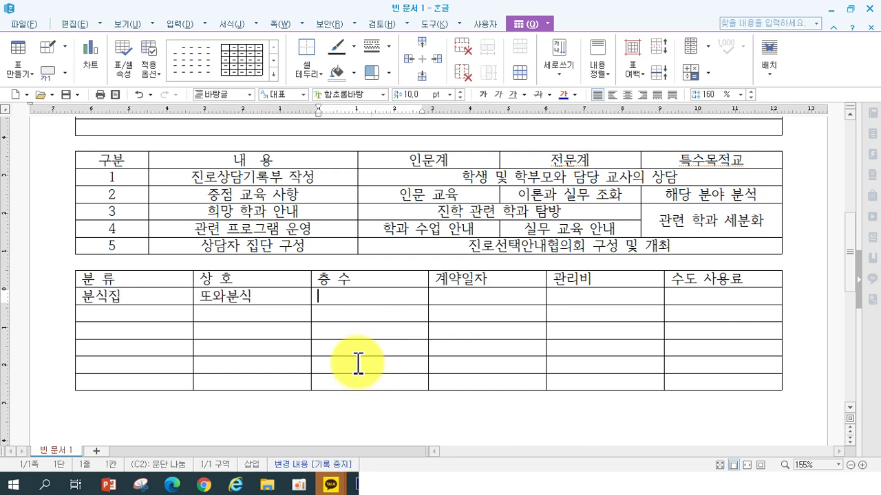
pyautogui.write('1층')
pyautogui.press('Tab')
pyautogui.write('2008')
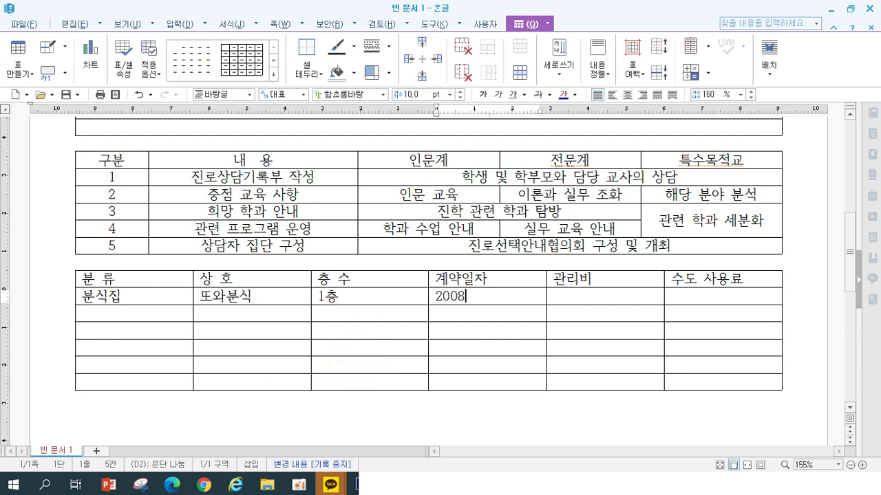
pyautogui.press('BackSpace')
pyautogui.write('9-03-15')
pyautogui.press('Tab')
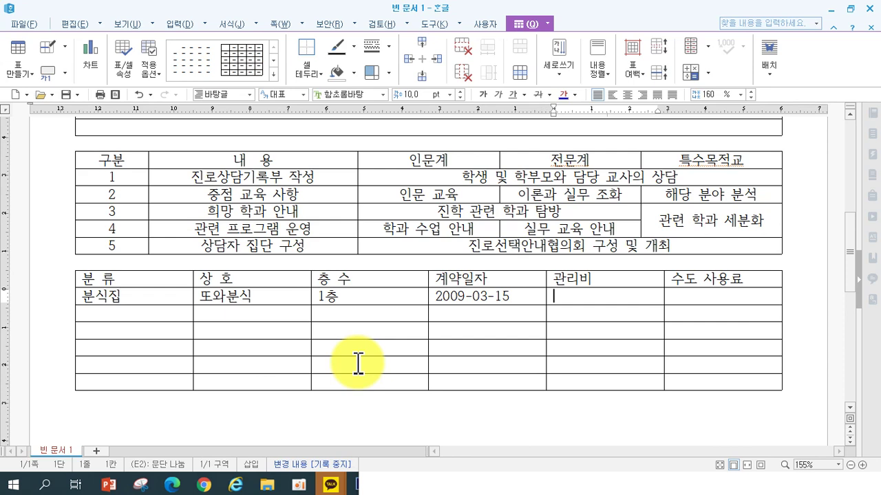
# - Enter 240000 without a comma under 관리비 and 118000 under 수도 사용료 in the 분식집 row
pyautogui.write('240.')
pyautogui.write('000')
pyautogui.press('Tab')
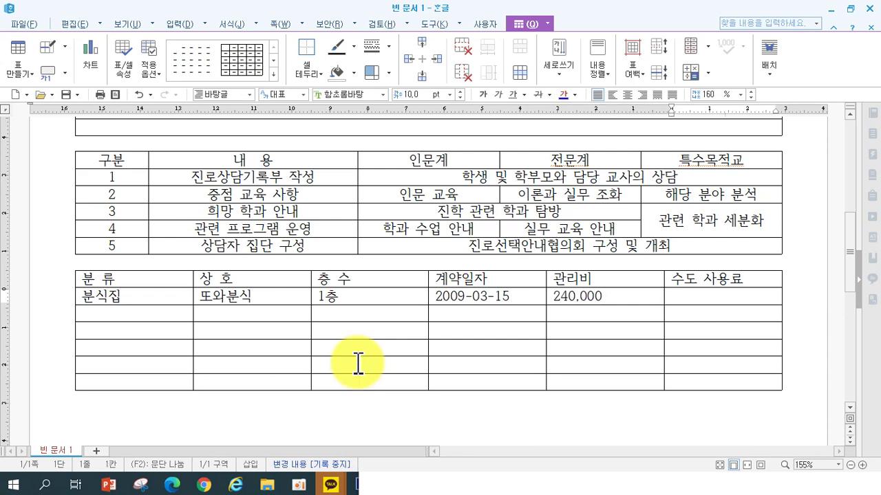
pyautogui.write('118')
pyautogui.press('Left')
pyautogui.press('Left')
pyautogui.press('Left')
pyautogui.press('Left')
pyautogui.press('Left')
pyautogui.press('Left')
pyautogui.press('Left')
pyautogui.press('Left')
pyautogui.press('Delete')
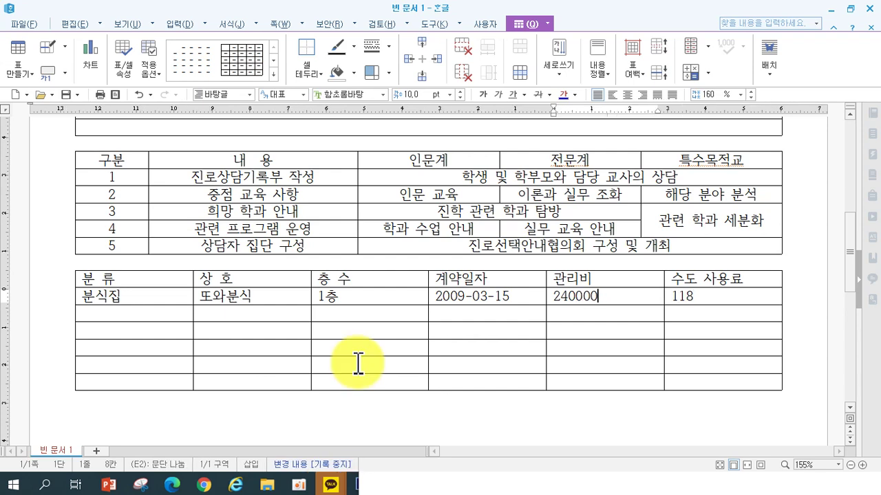
pyautogui.press('Right')
pyautogui.press('Right')
pyautogui.press('Right')
pyautogui.press('Right')
pyautogui.press('Right')
pyautogui.press('Right')
pyautogui.press('Right')
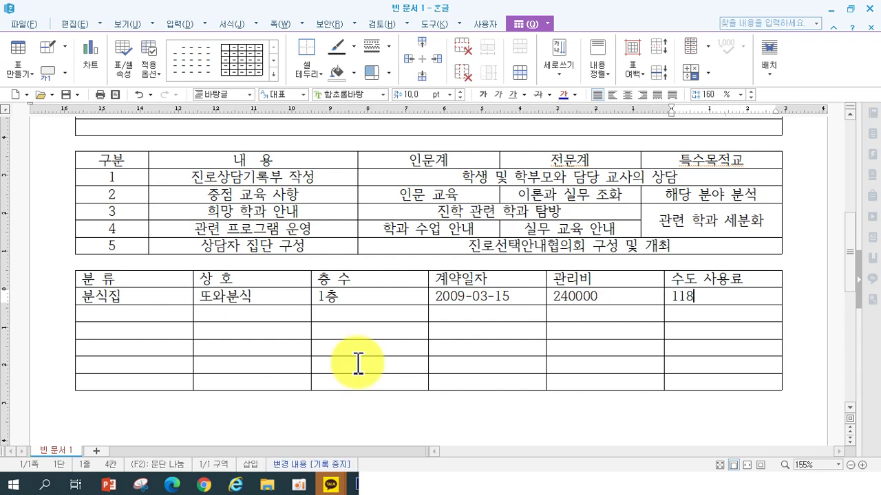
pyautogui.write('000')
# - Fill the remaining cells of the 분 류 column with 미용실, 병 원, 체육관, 학 원 and 학 원
pyautogui.press('Tab')
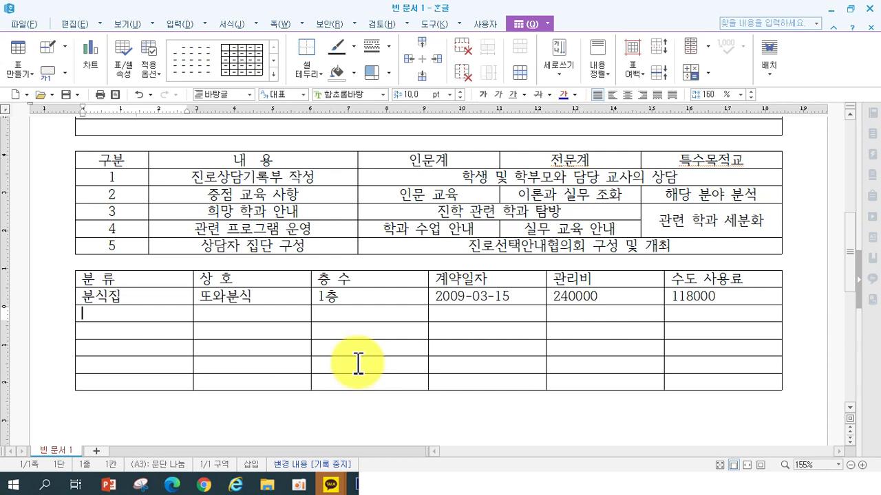
pyautogui.write('미용실')
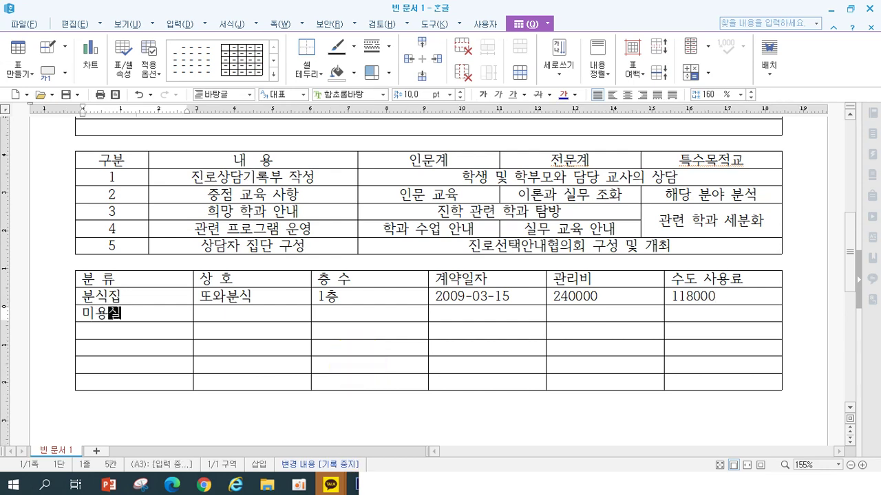
pyautogui.press('Down')
pyautogui.write('병 원')
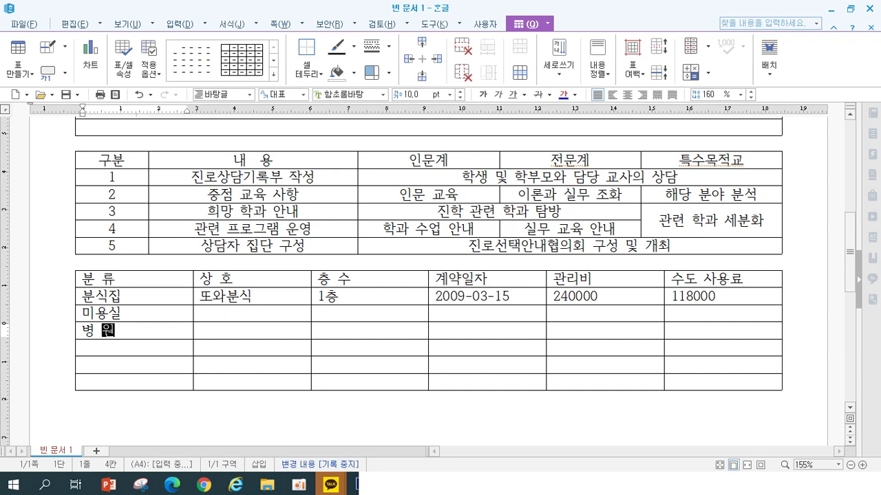
pyautogui.press('Down')
pyautogui.write('체육관')
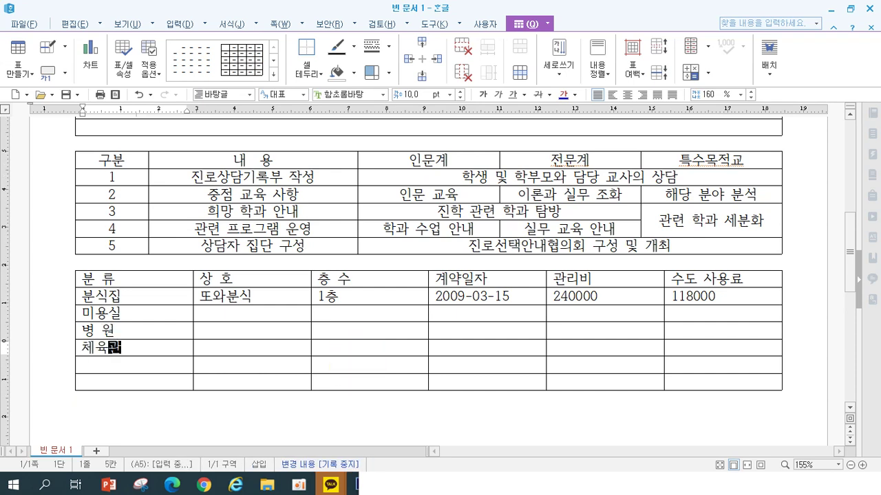
pyautogui.press('Down')
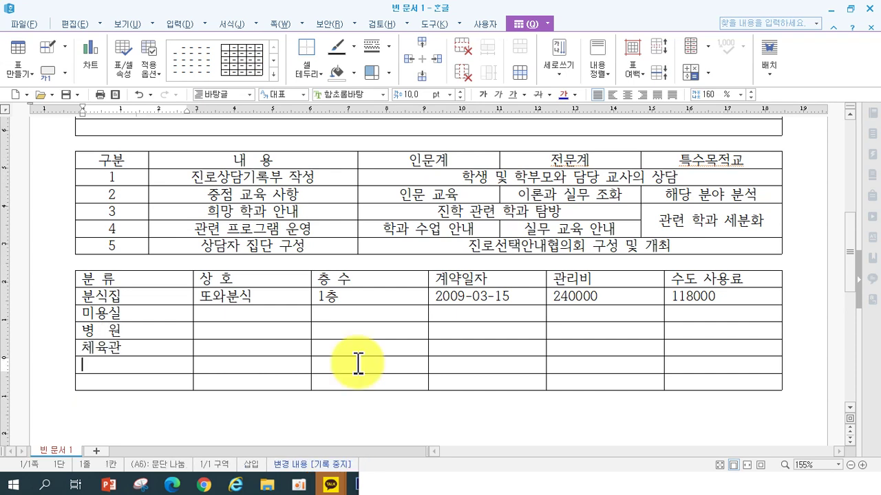
pyautogui.write('학 원')
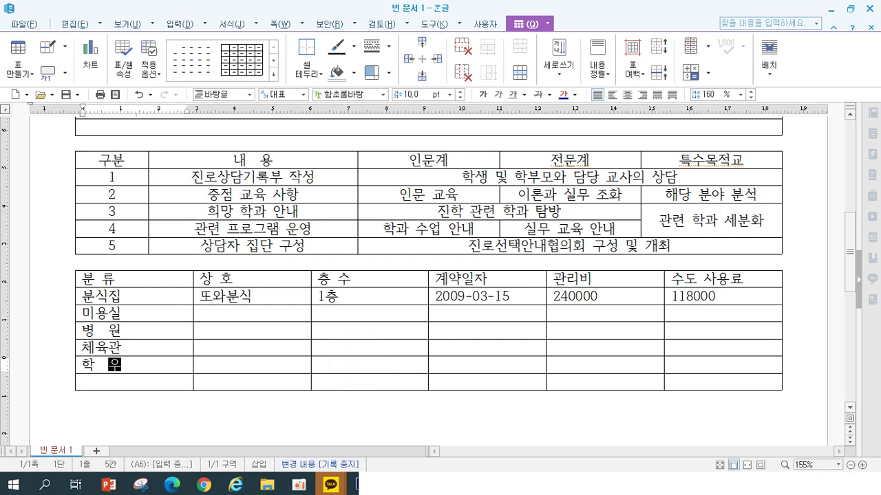
pyautogui.press('Down')
pyautogui.write('ㅎㅏㄱ  원')
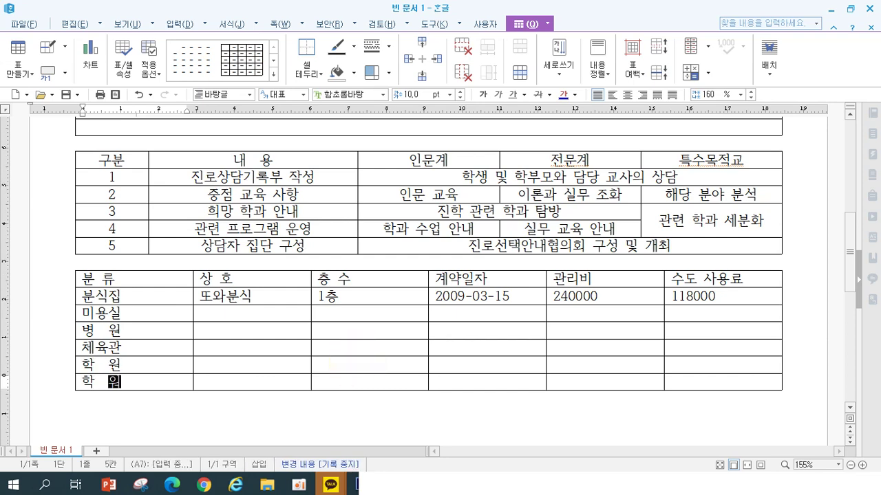
# - Fill the remaining cells of the 상 호 column with 싹뚝헤어, 명의안과, 좋은태권도, 힘내수학 and 재미컴퓨터
pyautogui.press('Right')
pyautogui.press('Up')
pyautogui.press('Up')
pyautogui.press('Up')
pyautogui.press('Up')
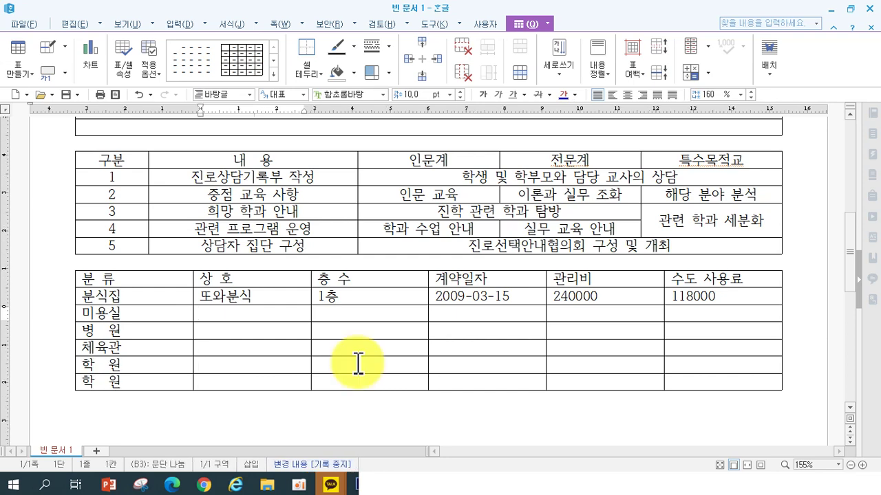
pyautogui.write('ㅆㅏㄱㄸㅜㄱㅎ')
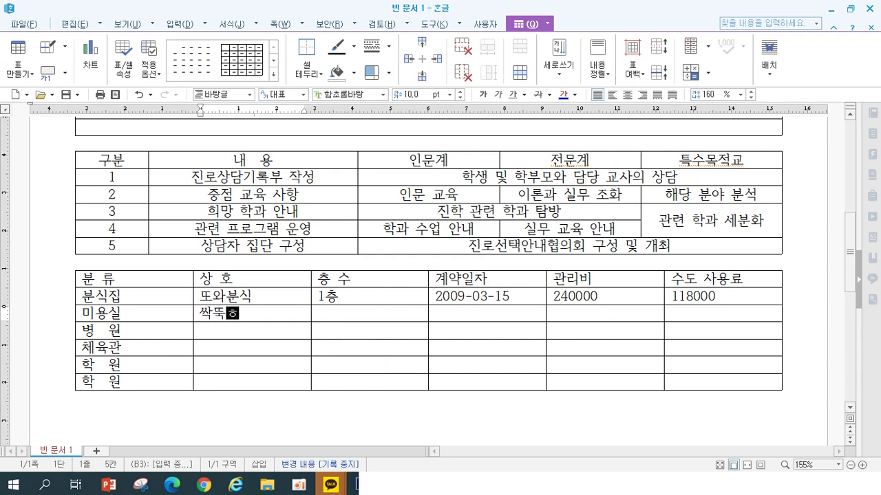
pyautogui.write('ㅔㅇㅓ')
pyautogui.press('Down')
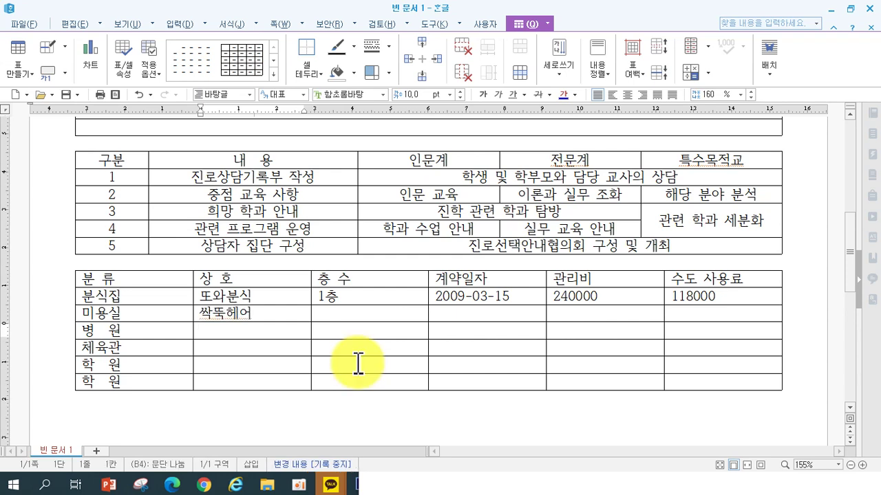
pyautogui.write('ㅁㅕㅇㅇㅡㅣㅇㅏㄴㄱㅗㅏ')
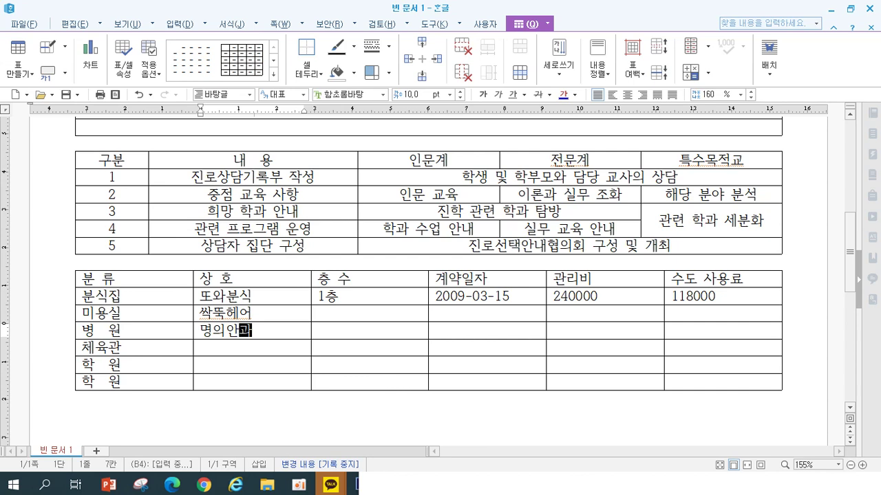
pyautogui.press('Down')
pyautogui.write('ㅈㅗㅎㅇㅡㄴㅌㅐㄱ')
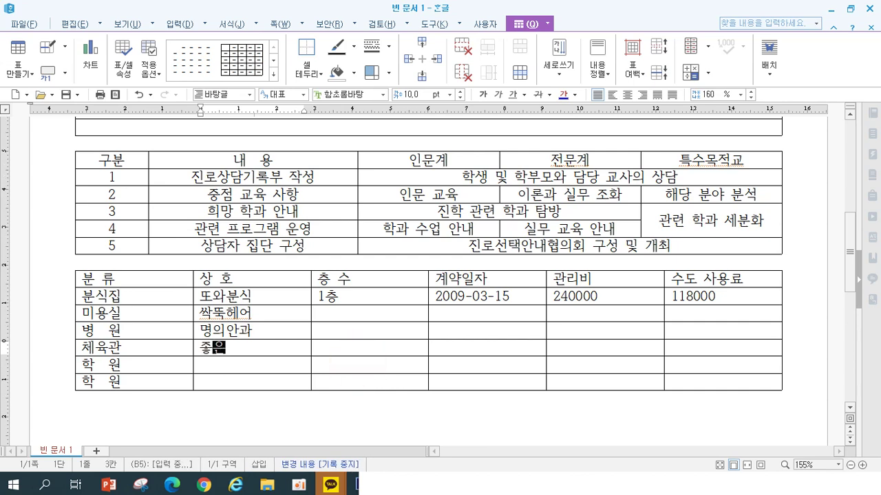
pyautogui.write('ㅜㅓㄴㄷㅗ')
pyautogui.press('Down')
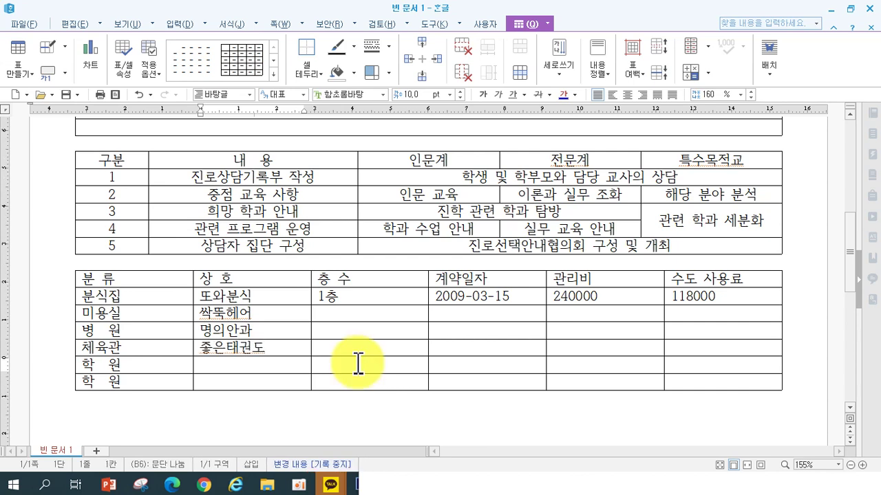
pyautogui.write('ㅎㅣㅁㄴㅐㅅㅜㅎㅏㄱ')
pyautogui.press('Down')
pyautogui.write('ㅈㅐㅁㅣㅋㅓㅁㅍㅠㅌㅓ')
# - Fill the remaining cells of the 층 수 column with 1층, 2층, 2층, 3층 and 3층
pyautogui.click(357, 363)
pyautogui.press('Up')
pyautogui.press('Up')
pyautogui.write('1ㅊㅡㅇ')
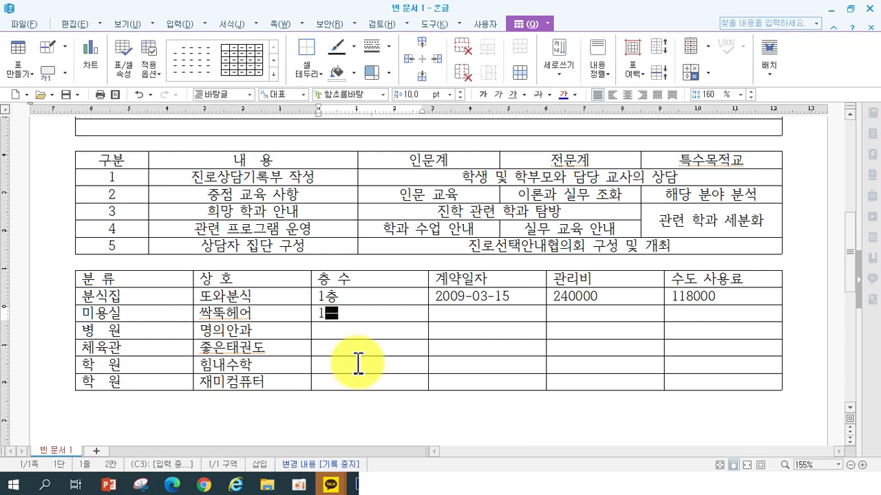
pyautogui.press('Down')
pyautogui.write('2ㅊㅡㅇ')
pyautogui.press('Down')
pyautogui.write('2ㅊㅡㅇ')
pyautogui.click(360, 360)
pyautogui.write('3ㅊㅡ')
pyautogui.write('층')
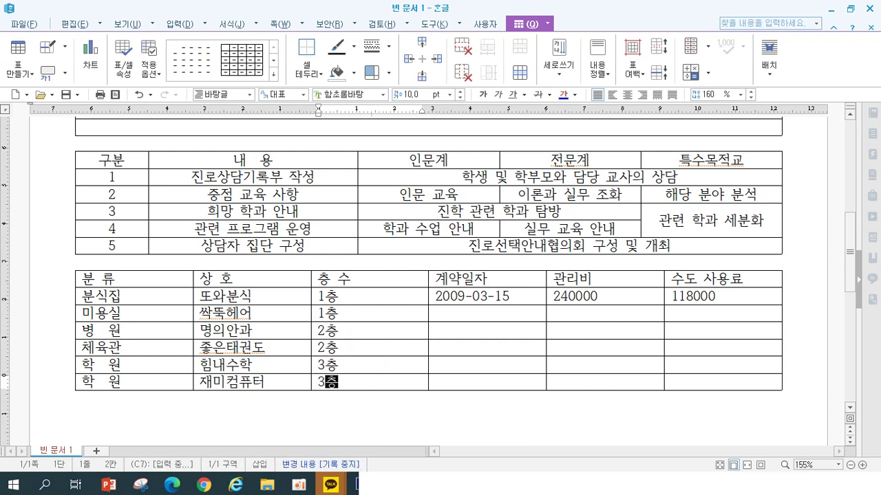
# - Enter 2008-11-12 as the 계약일자 in the 미용실 row
pyautogui.press('Tab')
pyautogui.press('Up')
pyautogui.press('Up')
pyautogui.press('Up')
pyautogui.press('Up')
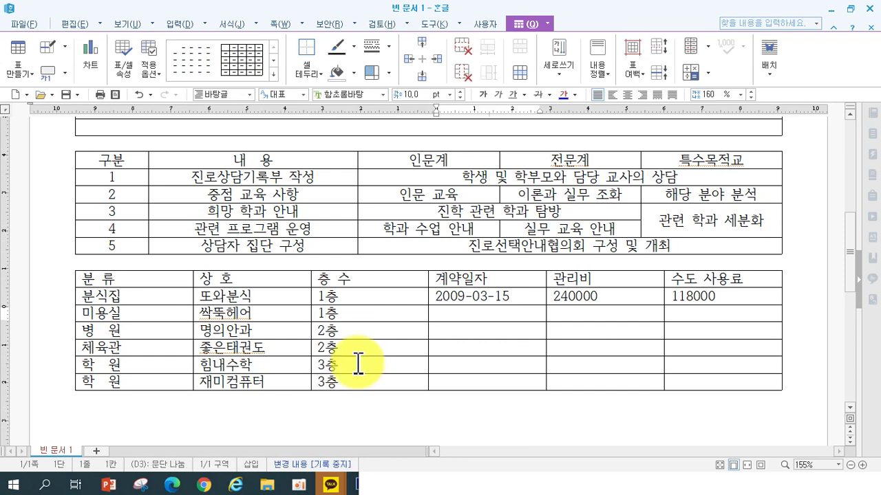
pyautogui.write('2008-11-12')
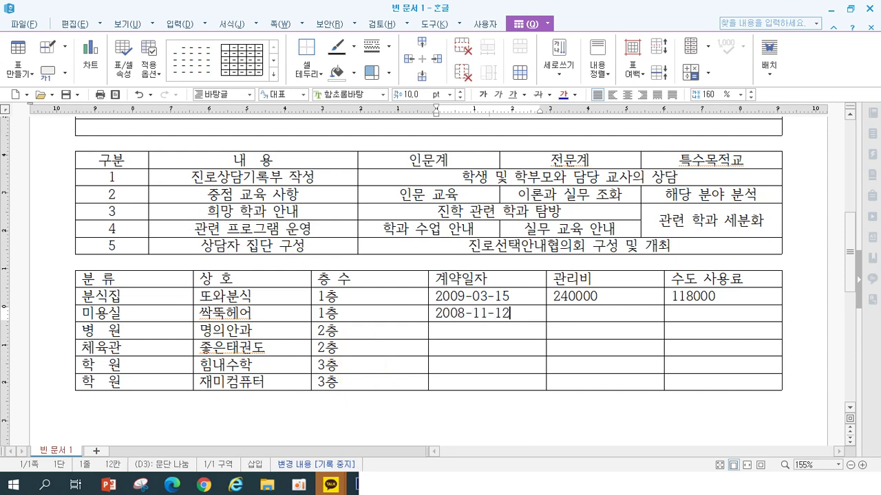
# - Fill the remaining cells of the 계약일자 column with 2010-05-21, 2013-02-15, 2005-03-13 and 2012-08-16
pyautogui.press('Down')
pyautogui.write('20')
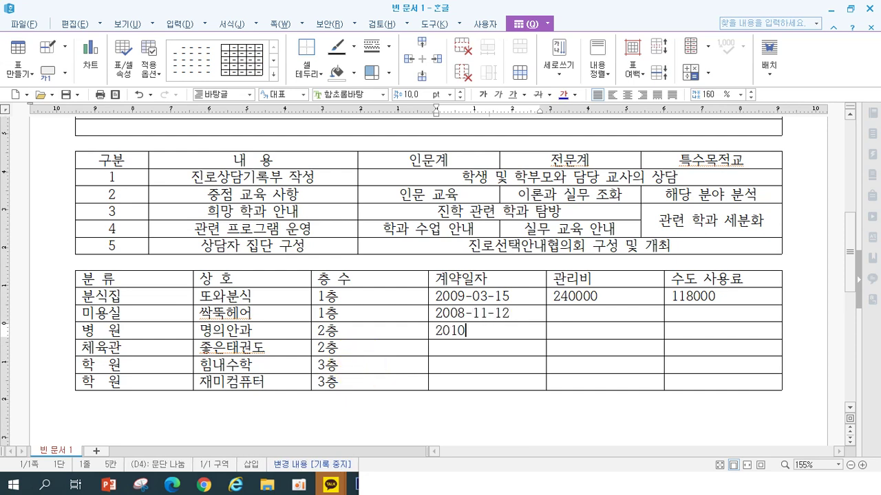
pyautogui.write('10-05-21')
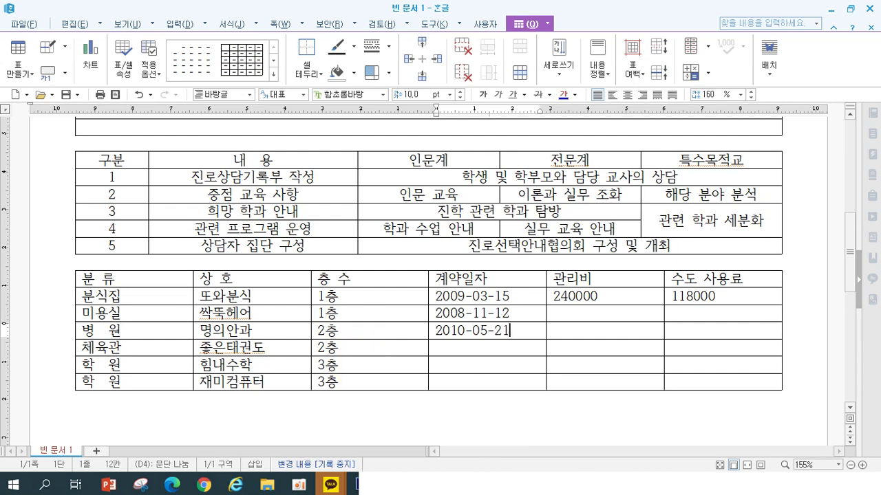
pyautogui.press('Down')
pyautogui.write('2013-')
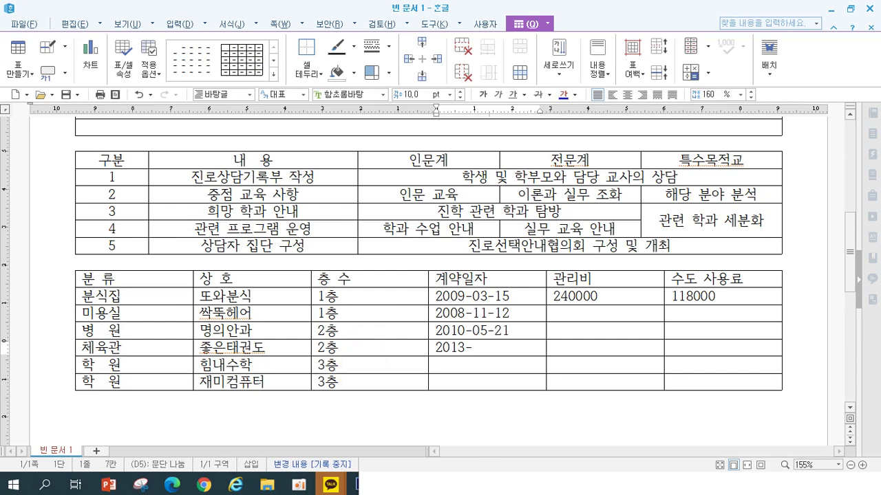
pyautogui.write('02-15')
pyautogui.press('Down')
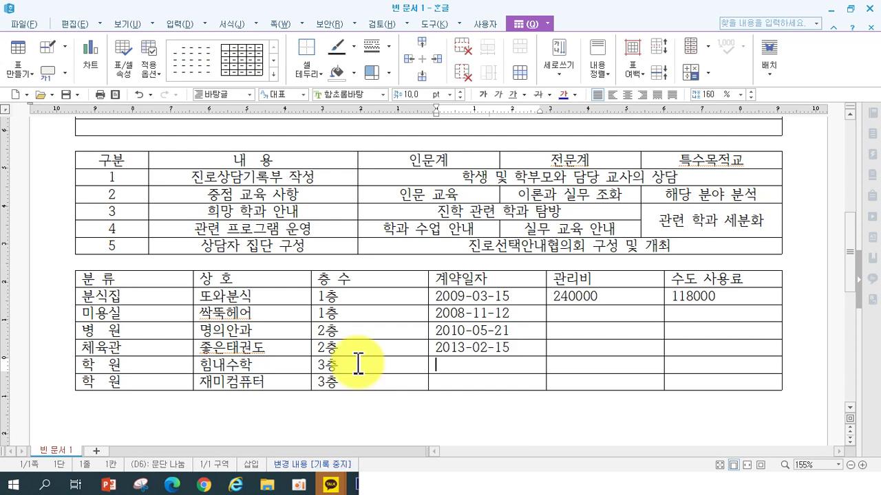
pyautogui.write('2005')
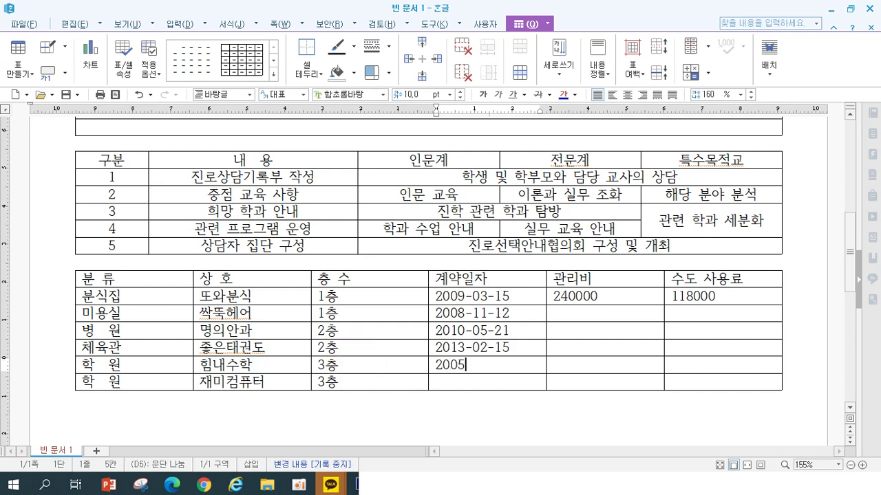
pyautogui.write('-03-13')
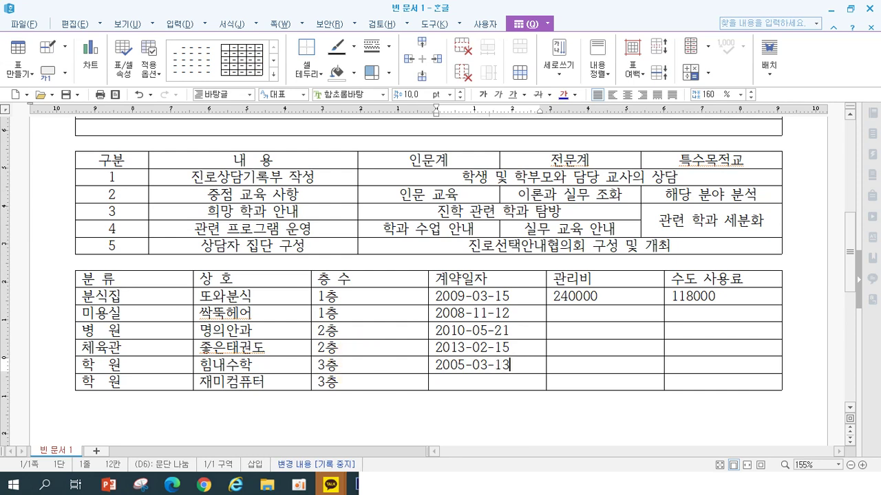
pyautogui.press('Down')
pyautogui.write('2')
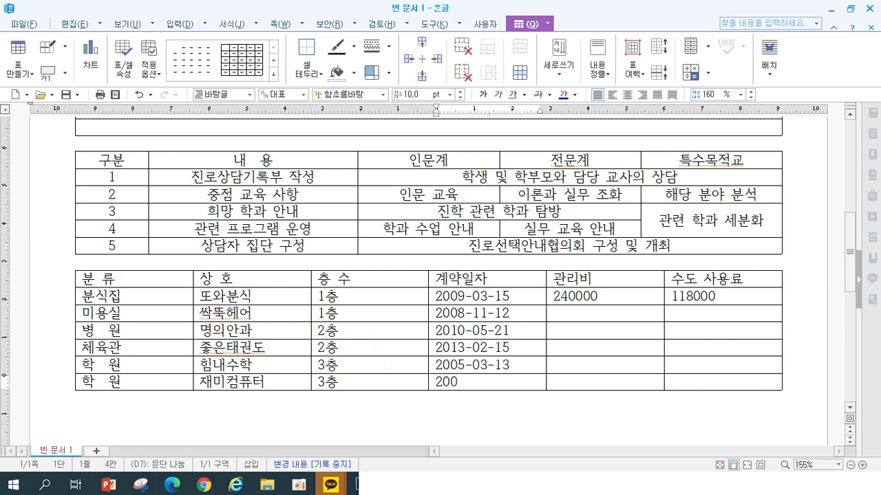
pyautogui.write('012-08-16')
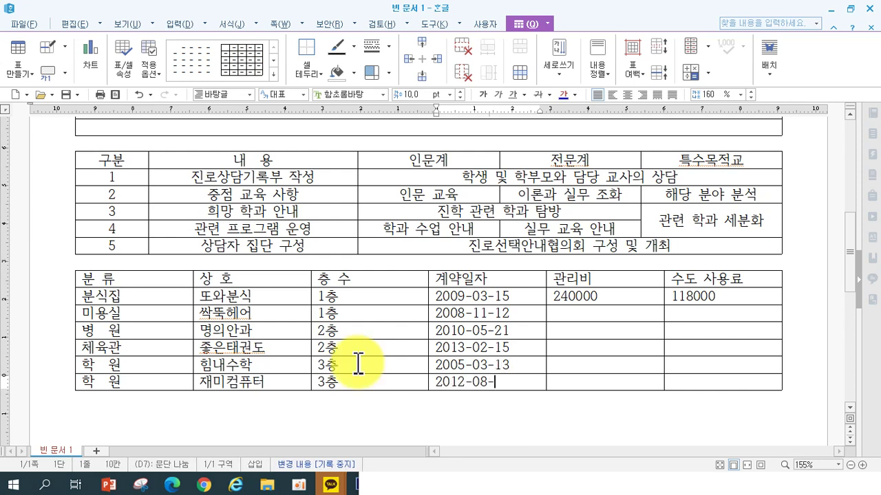
# - Fill the 관리비 column from the 미용실 row down with 210000, 310000, 89000, 150000 and 160000
pyautogui.press('Right')
pyautogui.press('Up')
pyautogui.press('Up')
pyautogui.press('Up')
pyautogui.press('Up')
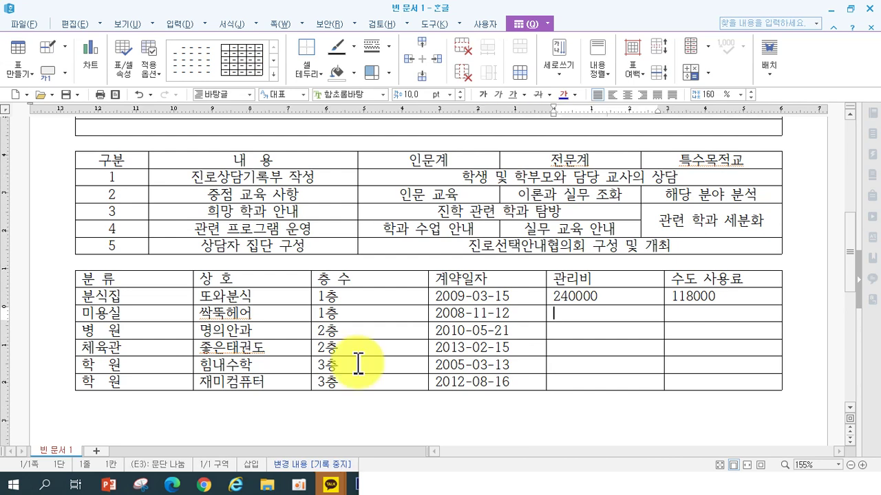
pyautogui.write('210000')
pyautogui.press('Down')
pyautogui.write('310000')
pyautogui.press('Down')
pyautogui.write('890')
pyautogui.press('Down')
pyautogui.write('15000')
pyautogui.press('Down')
pyautogui.write('160000')
# - Fill the 수도 사용료 column from the 미용실 row down with 98000, 12000, 8700, 43000 and 49000
pyautogui.press('Right')
pyautogui.press('Up')
pyautogui.press('Up')
pyautogui.press('Up')
pyautogui.press('Up')
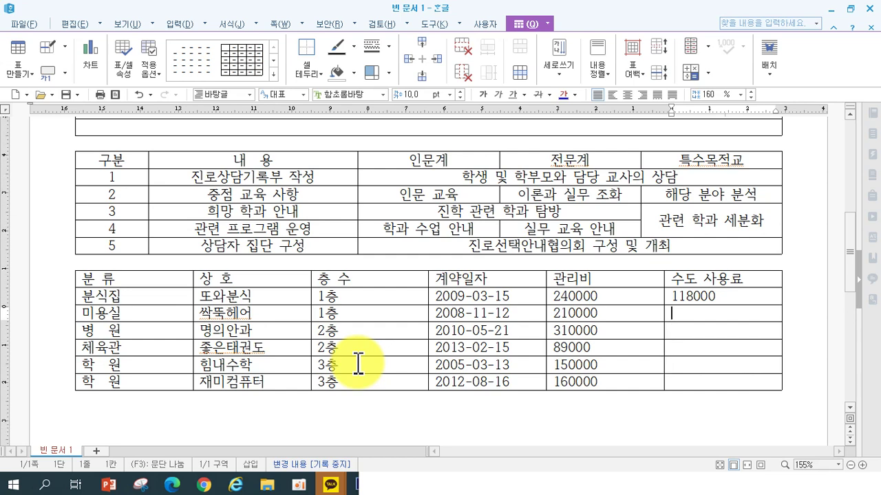
pyautogui.write('98000')
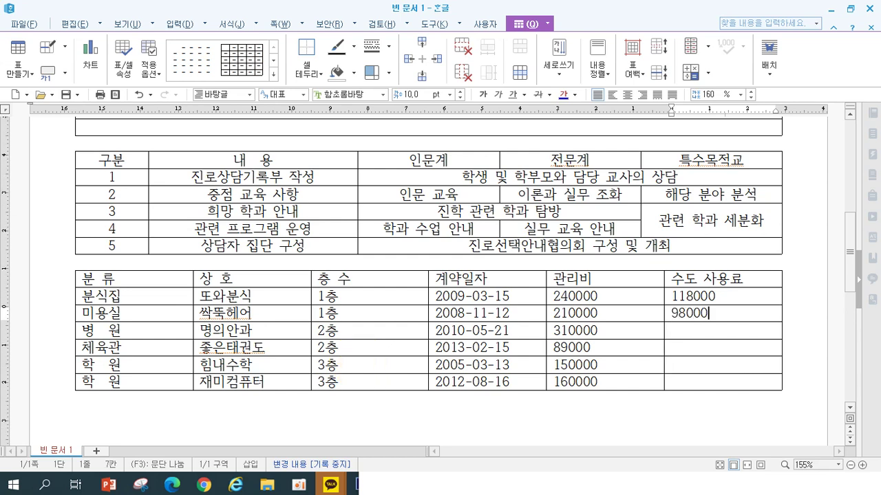
pyautogui.press('Down')
pyautogui.write('12000')
pyautogui.press('Down')
pyautogui.write('87000')
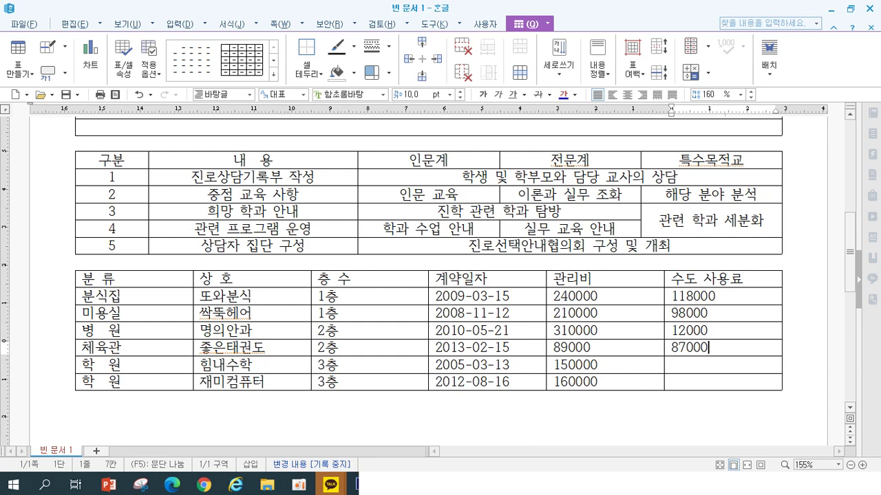
pyautogui.press('Down')
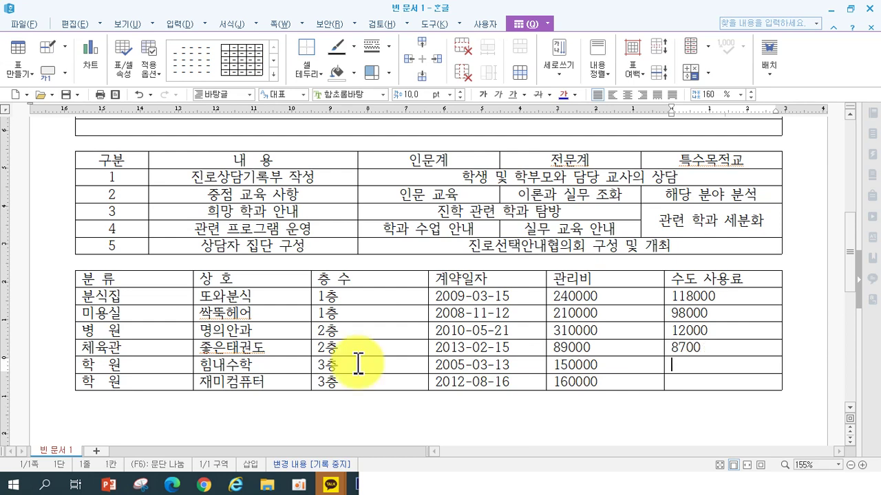
pyautogui.write('43000')
pyautogui.press('Down')
pyautogui.write('49000')
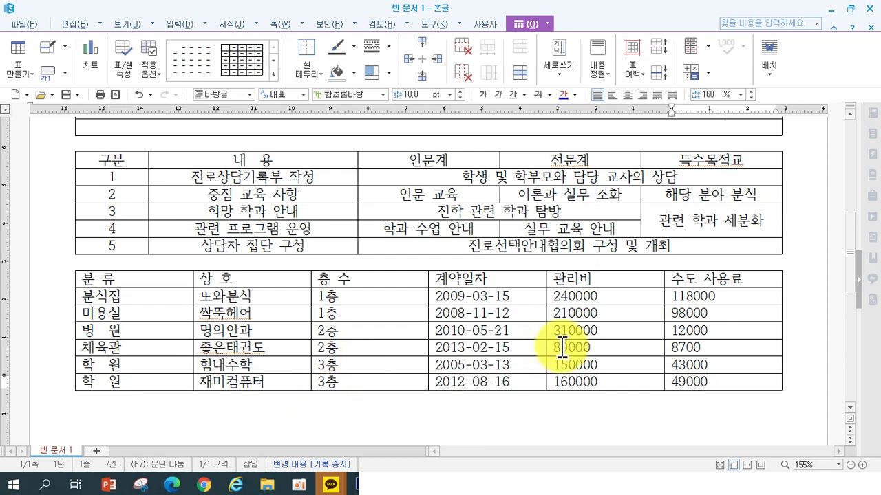
# - Add thousands separators to all amounts in the 관리비 and 수도 사용료 columns and right-align them
pyautogui.click(611, 298)
pyautogui.moveTo(611, 297); pyautogui.dragTo(688, 385)
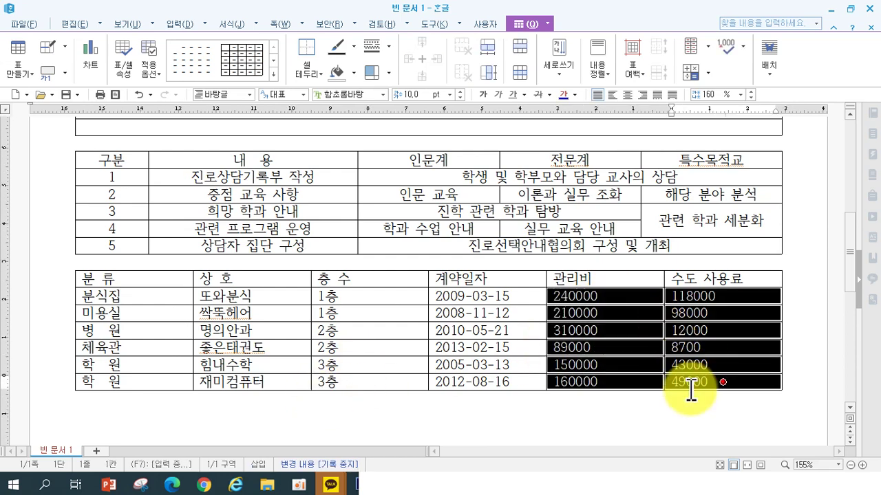
pyautogui.click(727, 50)
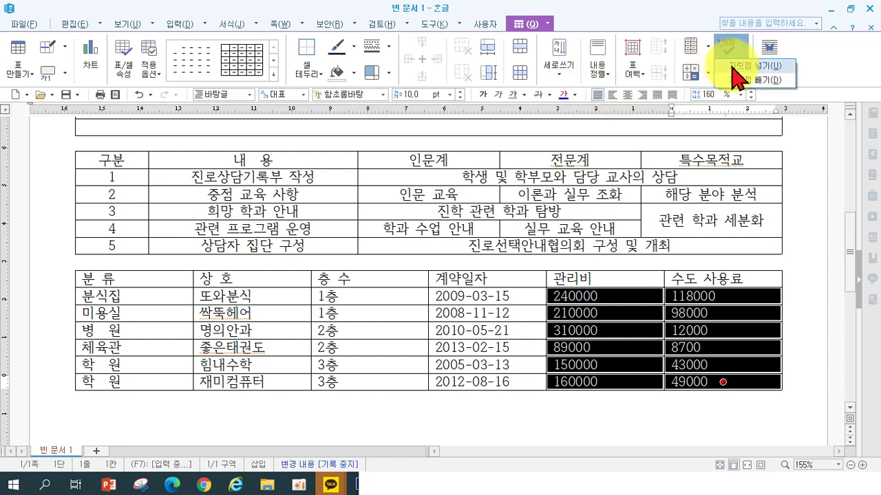
pyautogui.click(641, 94)
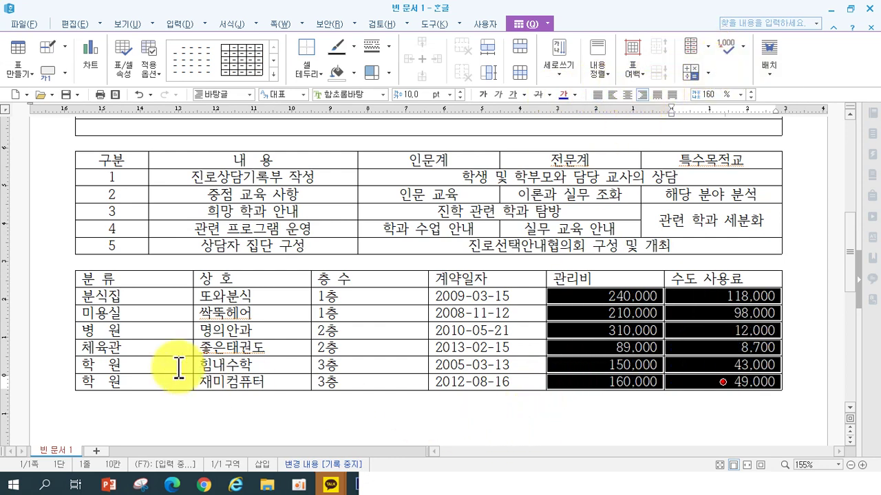
# - Center the text of the 분 류 through 계약일자 columns and the 관리비 and 수도 사용료 headings
pyautogui.moveTo(126, 277); pyautogui.dragTo(486, 381)
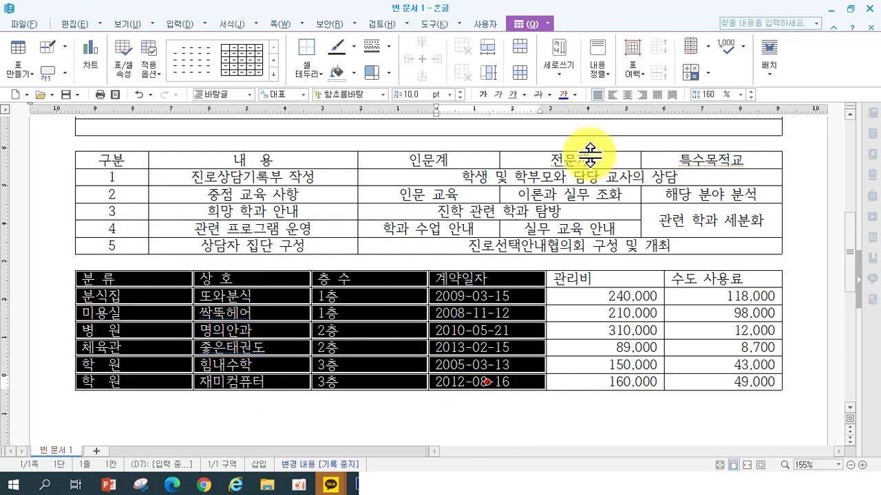
pyautogui.click(628, 95)
pyautogui.moveTo(605, 280); pyautogui.dragTo(688, 280)
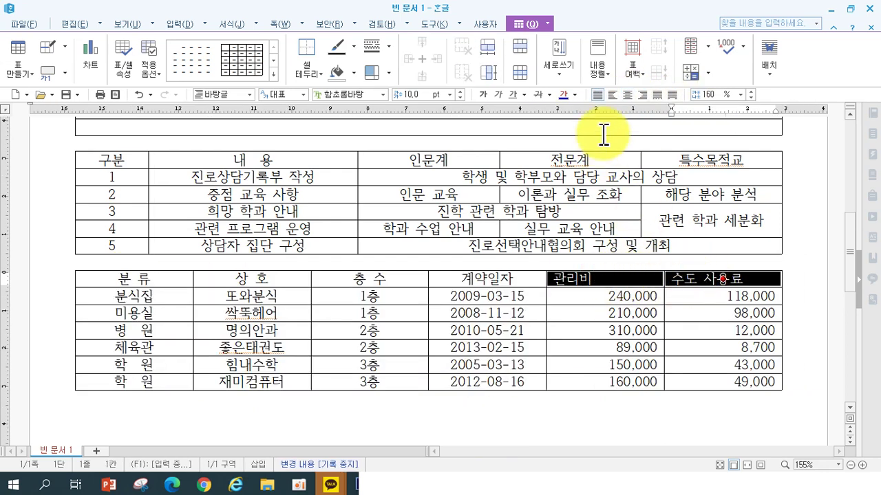
pyautogui.click(627, 94)
pyautogui.click(488, 421)
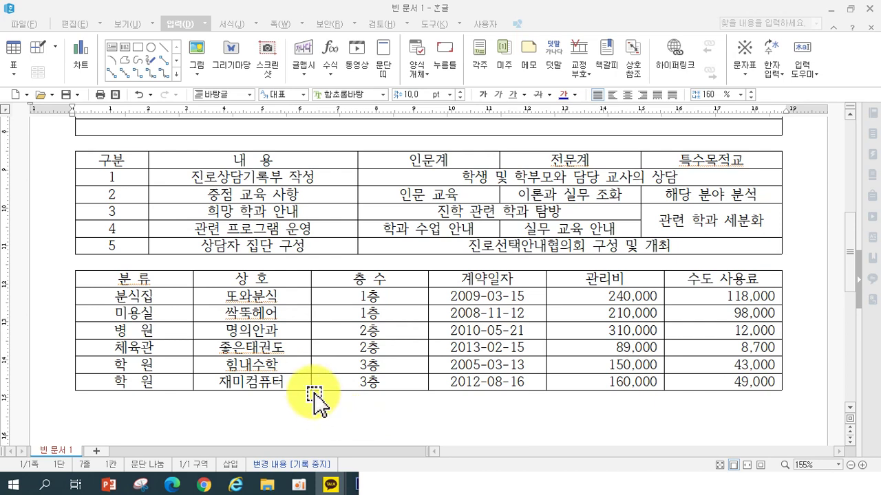
# - Try deleting the 힘내수학 row of the shop table and undo each deletion
pyautogui.click(296, 368)
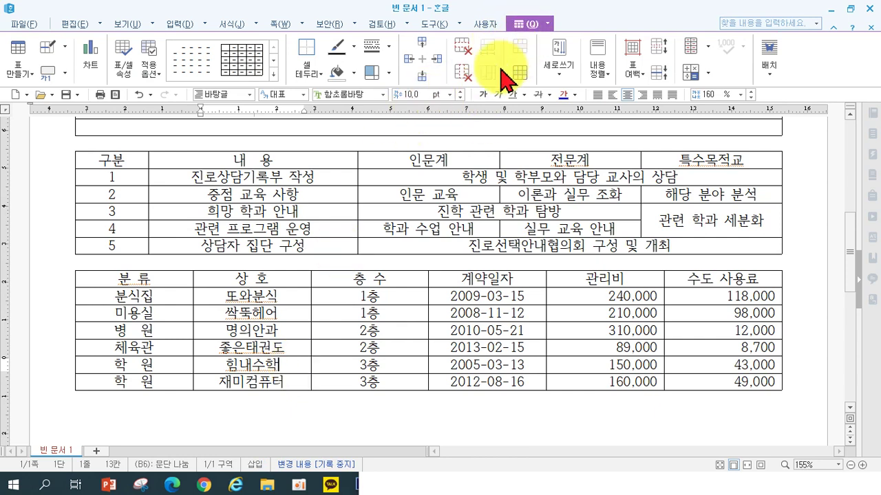
pyautogui.click(460, 50)
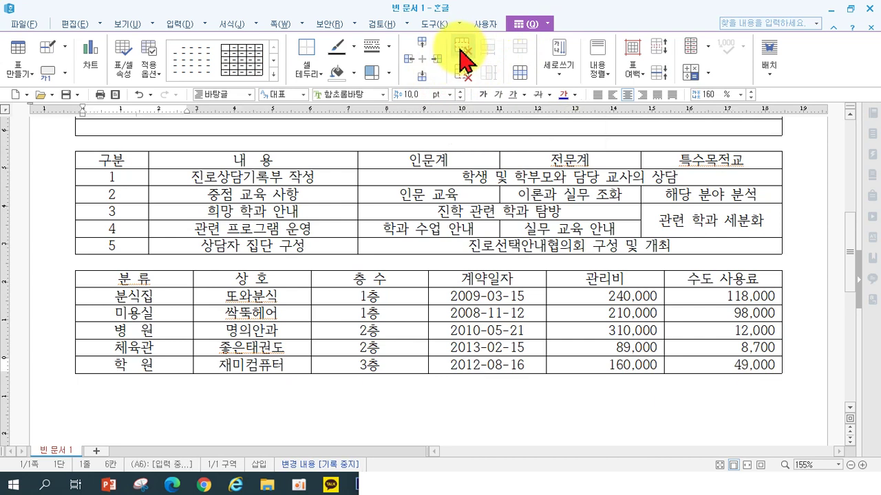
pyautogui.hotkey('ctrl', 'z')
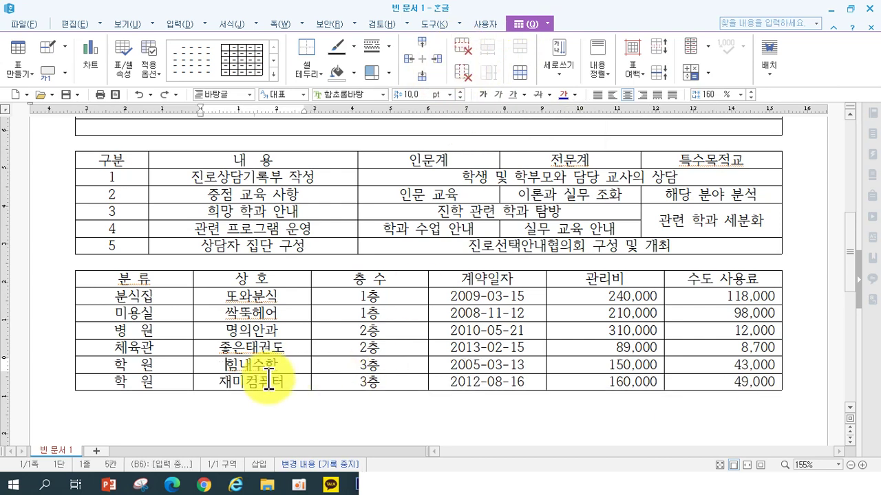
pyautogui.click(464, 52)
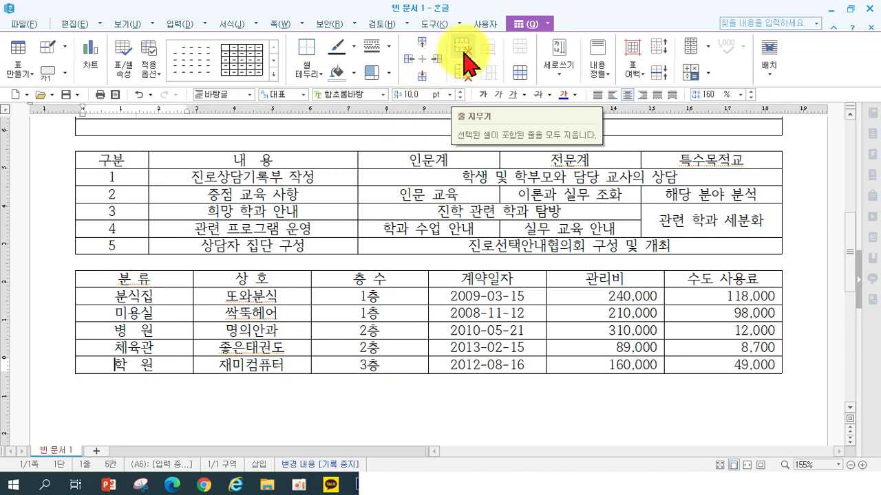
pyautogui.hotkey('ctrl', 'z')
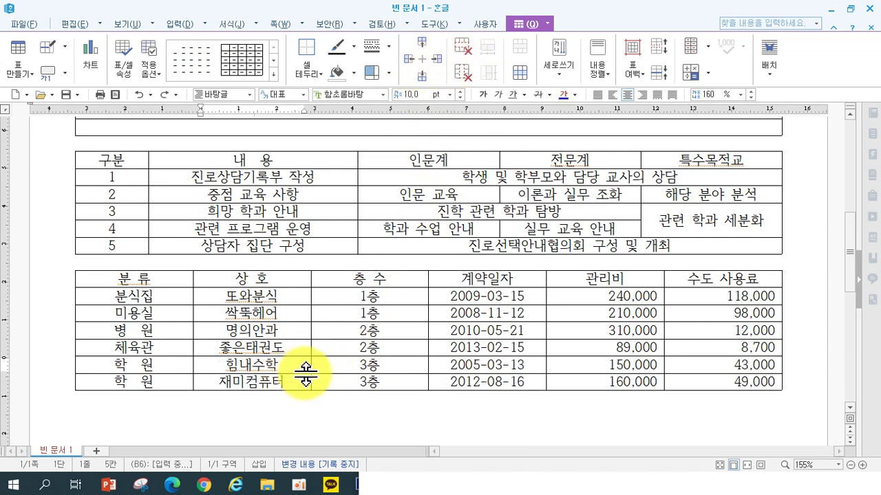
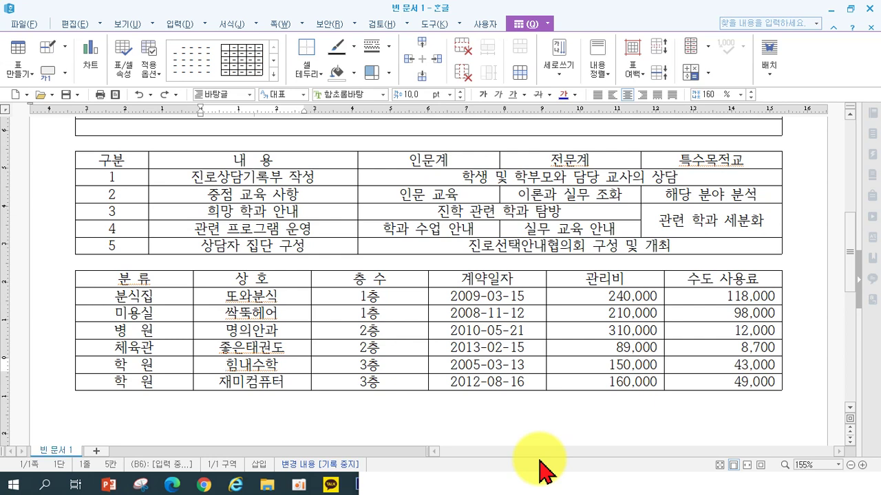
pyautogui.hotkey('alt', 'Delete')
pyautogui.click(482, 226)
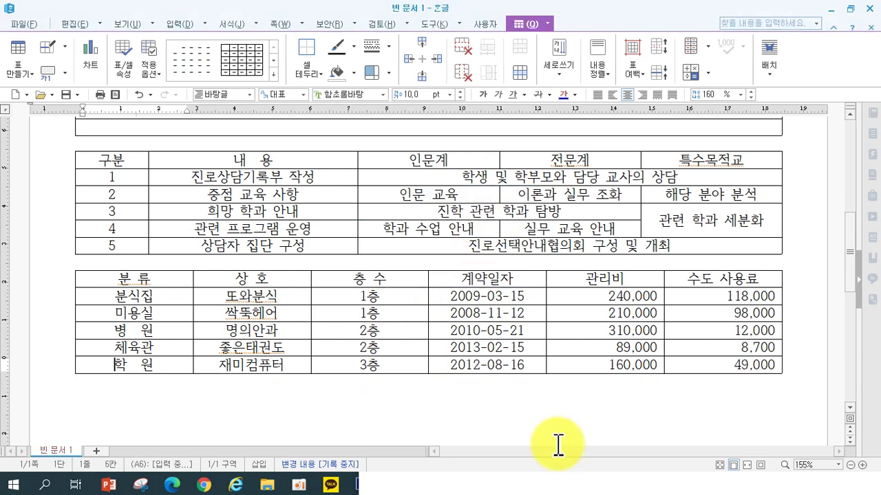
pyautogui.hotkey('ctrl', 'z')
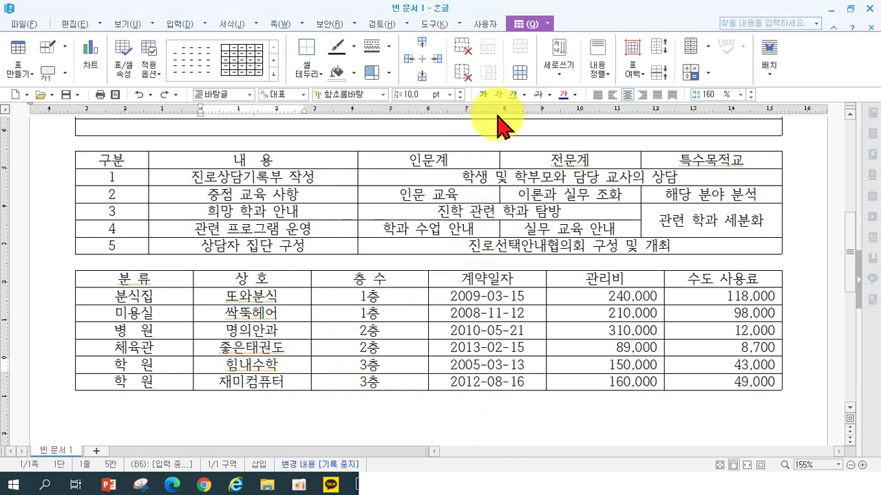
# - Delete the 힘내수학 row from the shop table
pyautogui.click(463, 54)
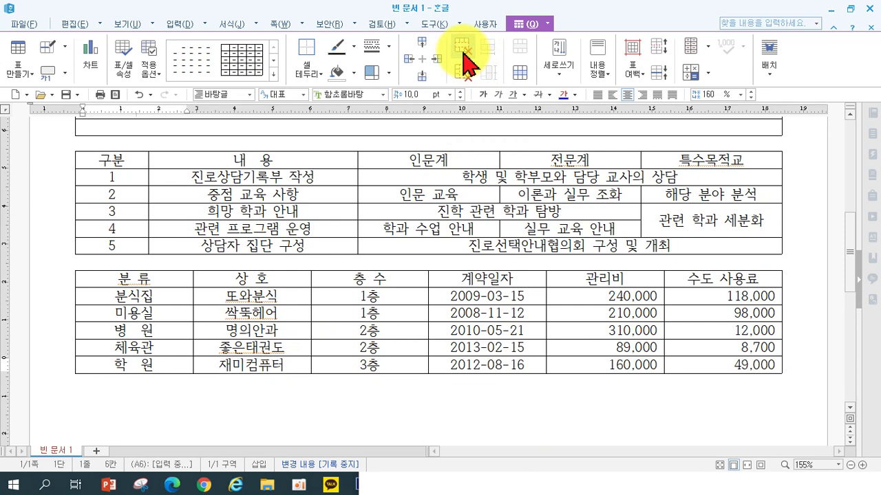
# - Insert a new table with 3 rows and 5 columns below the shop table
pyautogui.click(186, 392)
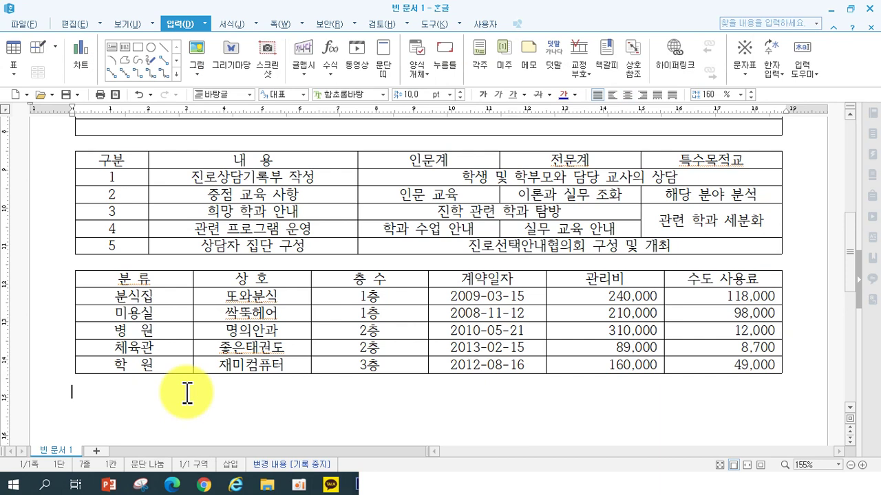
pyautogui.click(16, 46)
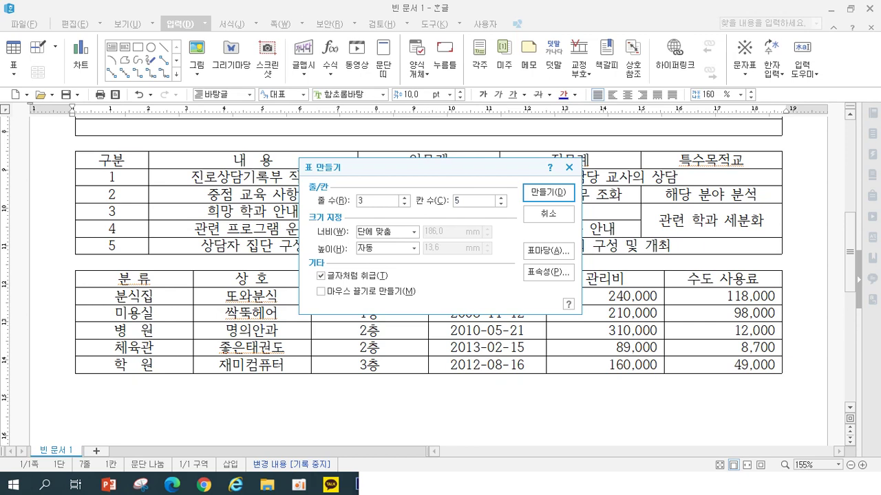
pyautogui.press('Return')
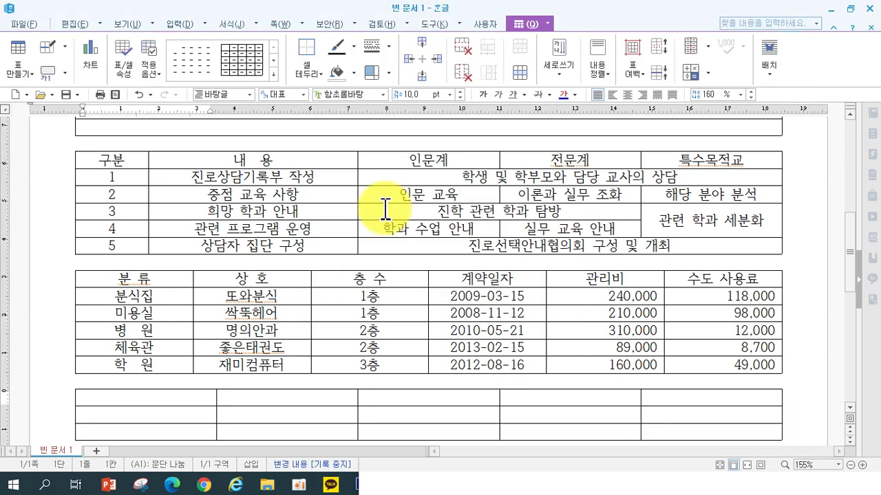
# - Fill the new table's header row with 구 분, 2011년, 2012년, 2013년 and 비고
pyautogui.write('구 분')
pyautogui.press('Tab')
pyautogui.write('2011년')
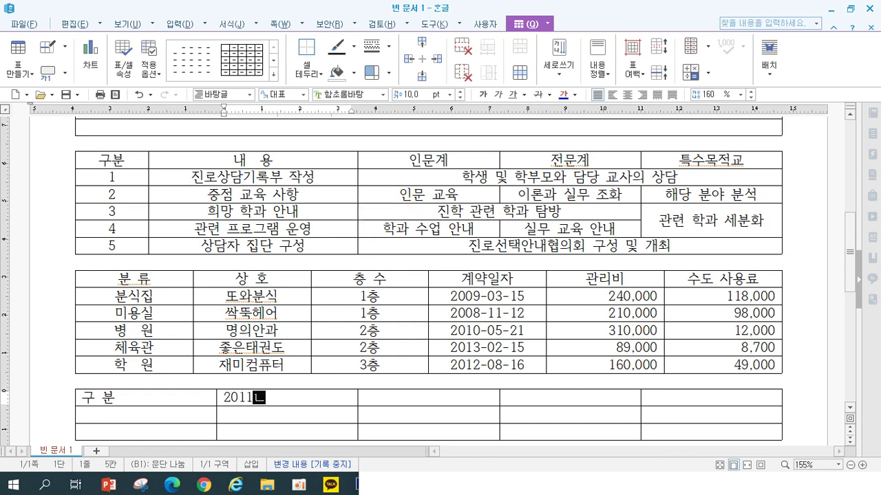
pyautogui.press('Tab')
pyautogui.write('2012년')
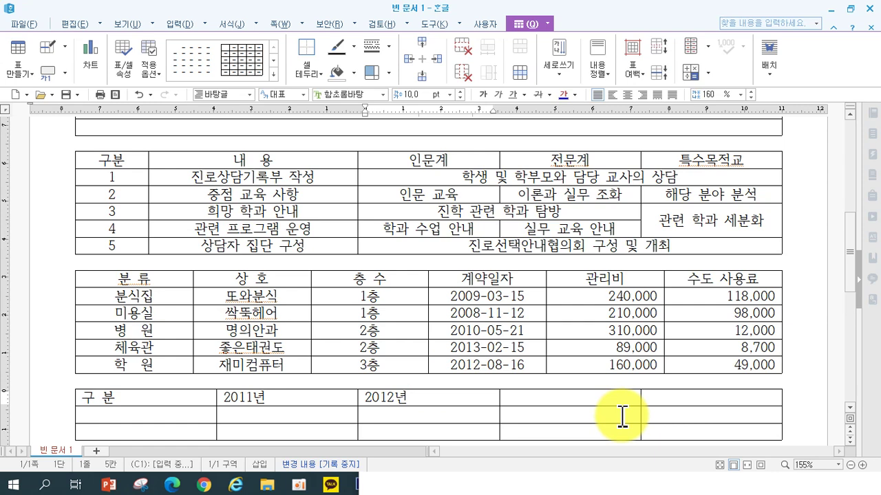
pyautogui.press('Tab')
pyautogui.write('20')
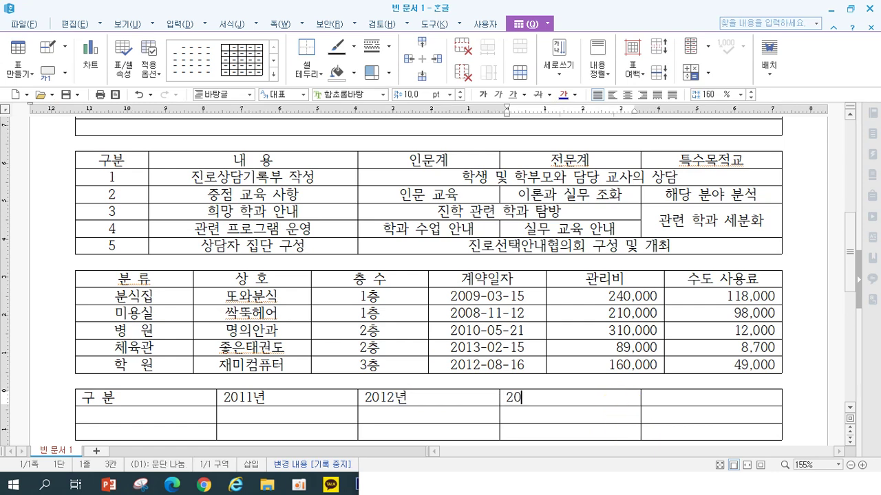
pyautogui.write('13년')
pyautogui.press('Tab')
pyautogui.write('비고')
# - Fill the second row of the new table with 생산, 6500, 7500 and 8700, starting in the 구 분 column
pyautogui.press('Tab')
pyautogui.write('생산')
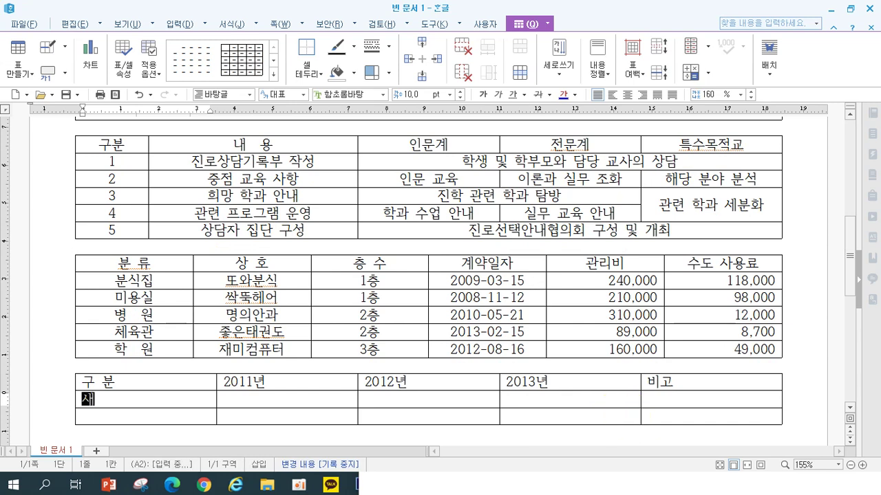
pyautogui.press('Tab')
pyautogui.write('6')
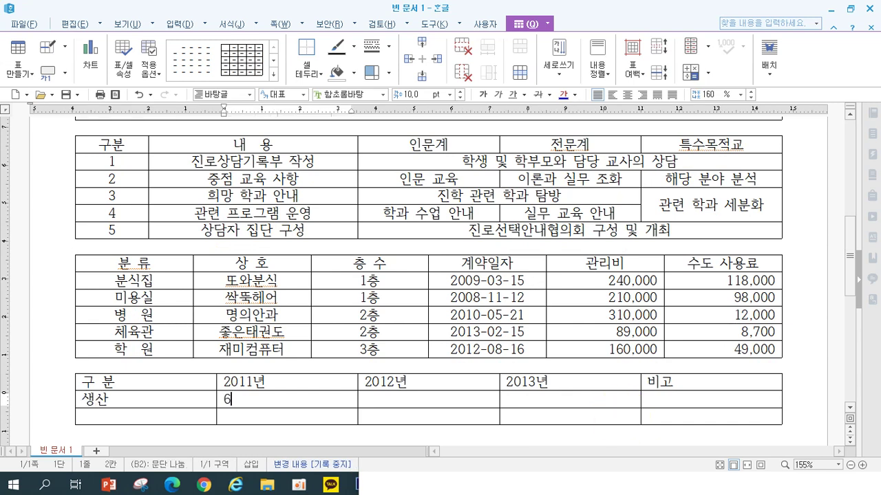
pyautogui.write('7000')
pyautogui.press('Tab')
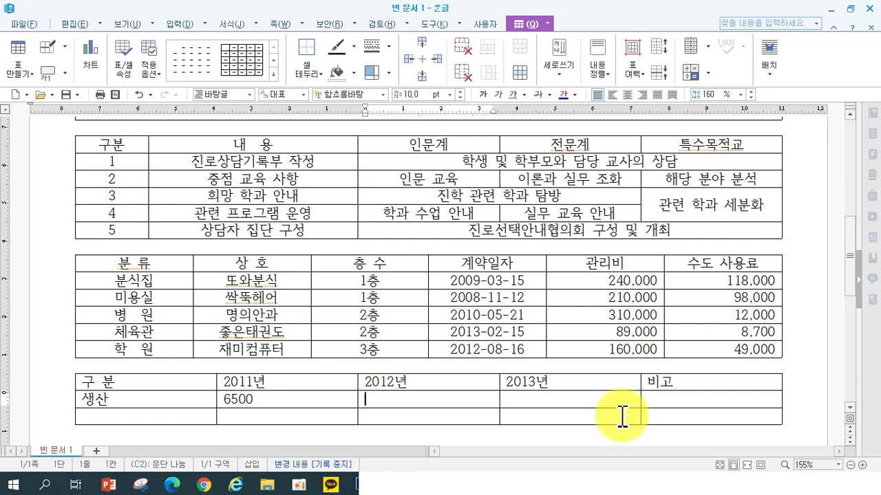
pyautogui.write('7500')
pyautogui.press('Tab')
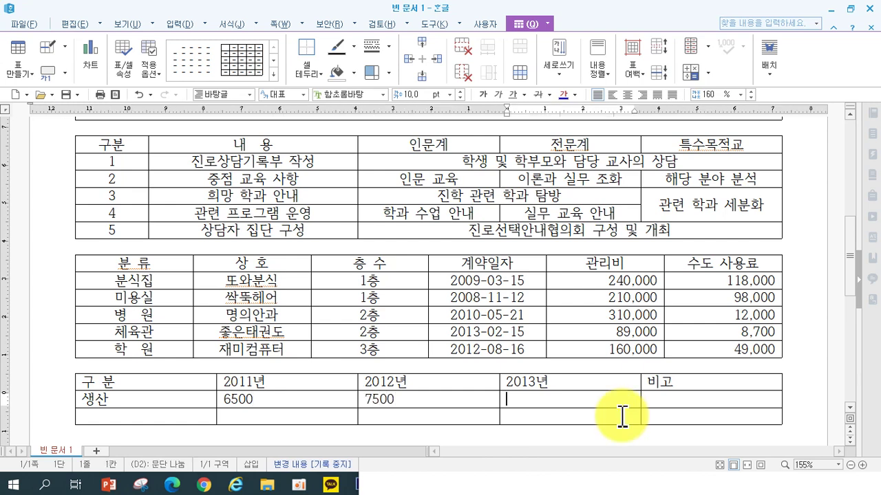
pyautogui.write('8700')
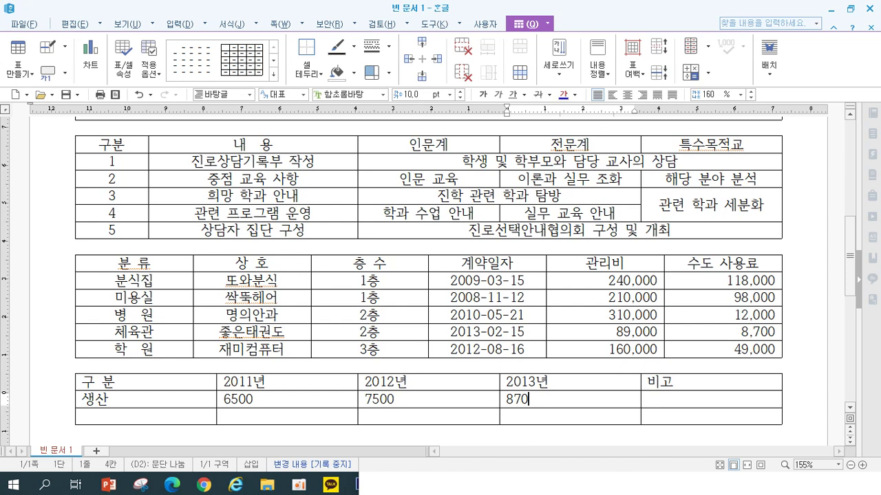
# - Leave 생산's 비고 cell empty and fill the third row with 수입, 350, 310 and 420
pyautogui.press('Tab')
pyautogui.press('Tab')
pyautogui.write('수이')
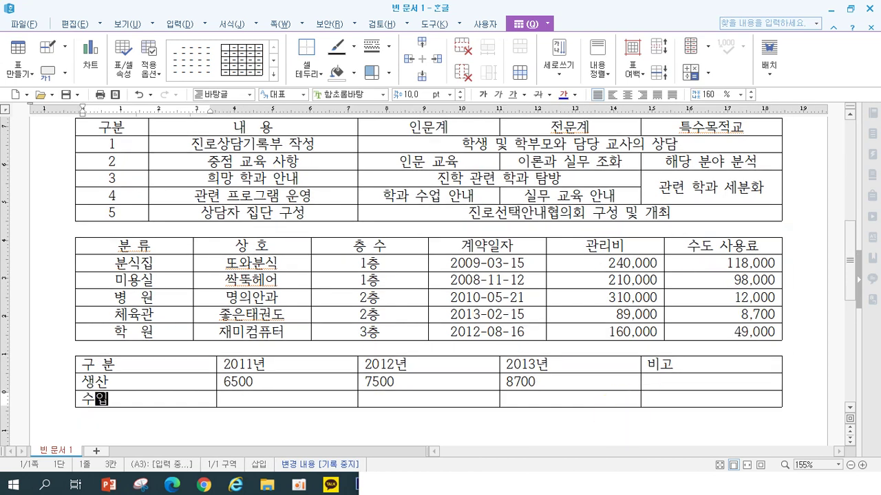
pyautogui.press('Tab')
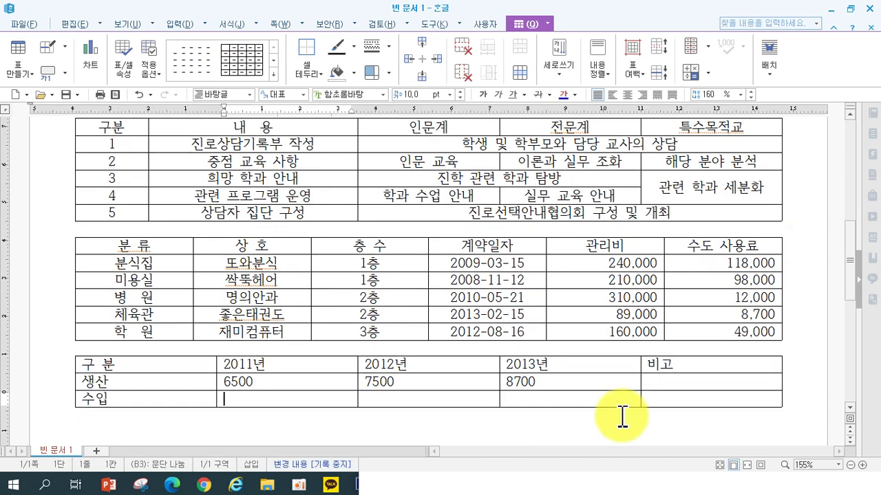
pyautogui.write('350')
pyautogui.press('Tab')
pyautogui.write('5')
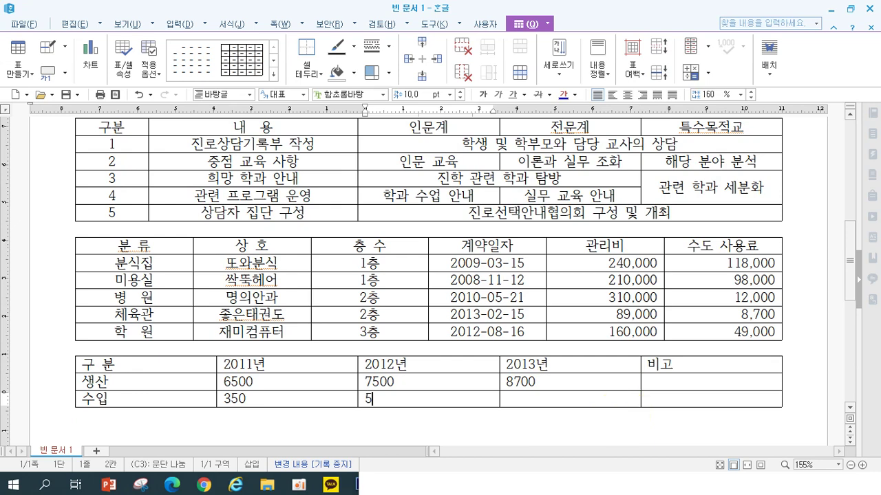
pyautogui.write('10')
pyautogui.press('Tab')
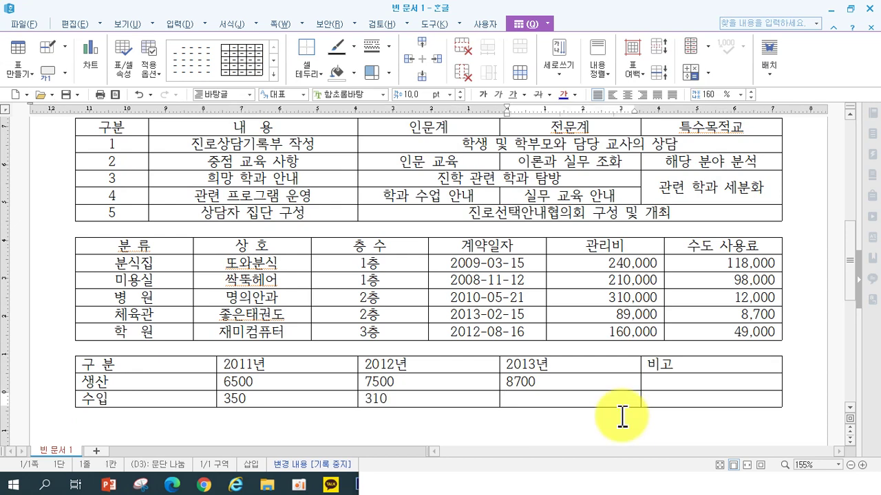
pyautogui.write('420')
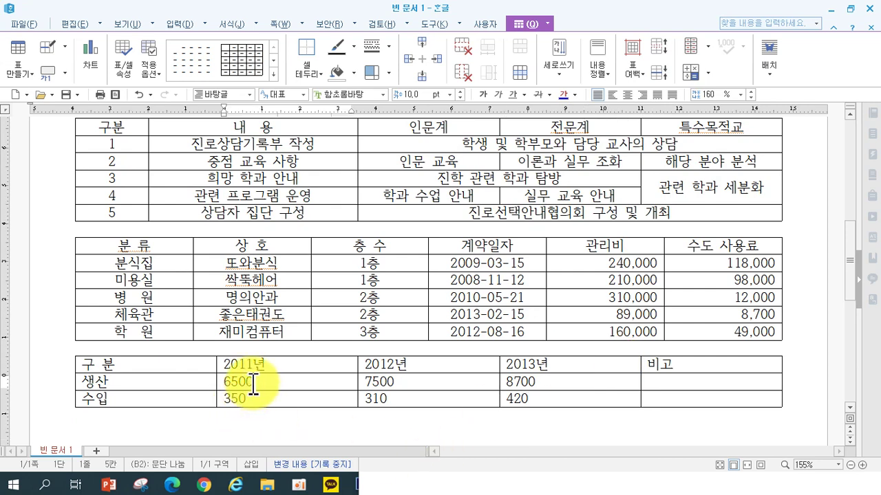
# - Add thousands separators to the 생산 and 수입 figures for 2011년 through 2013년 and right-align them
pyautogui.moveTo(249, 382); pyautogui.dragTo(527, 405)
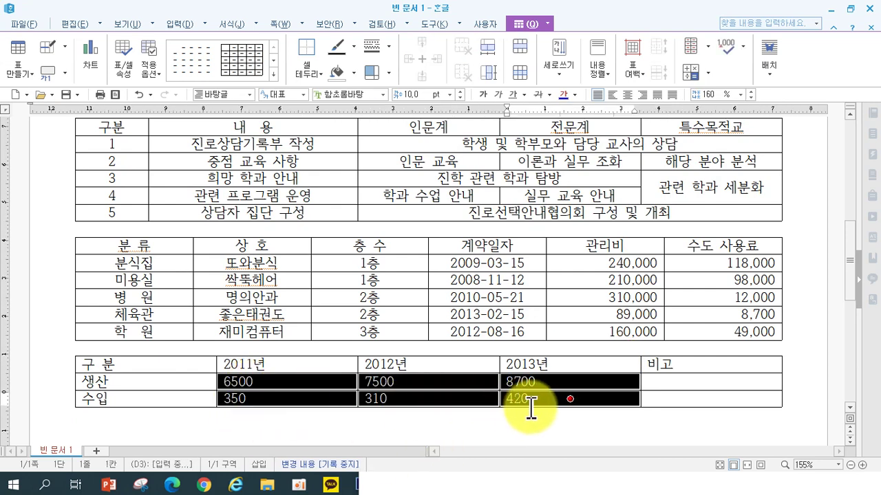
pyautogui.click(724, 47)
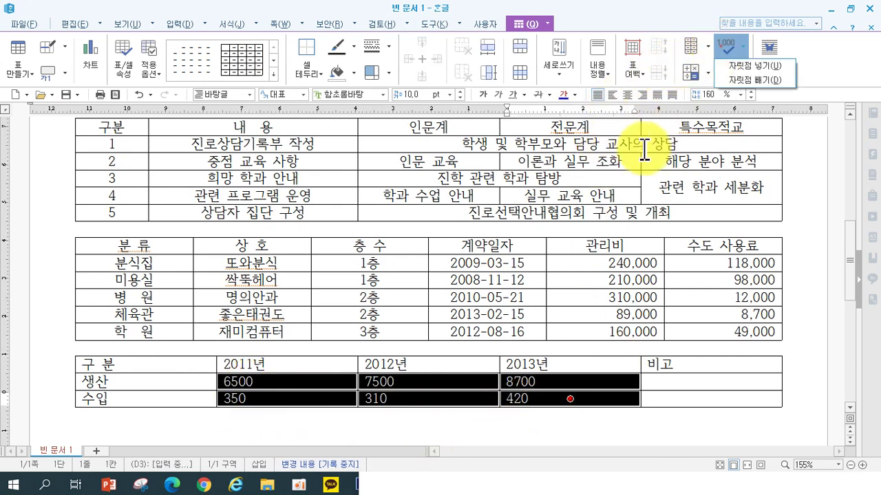
pyautogui.click(751, 66)
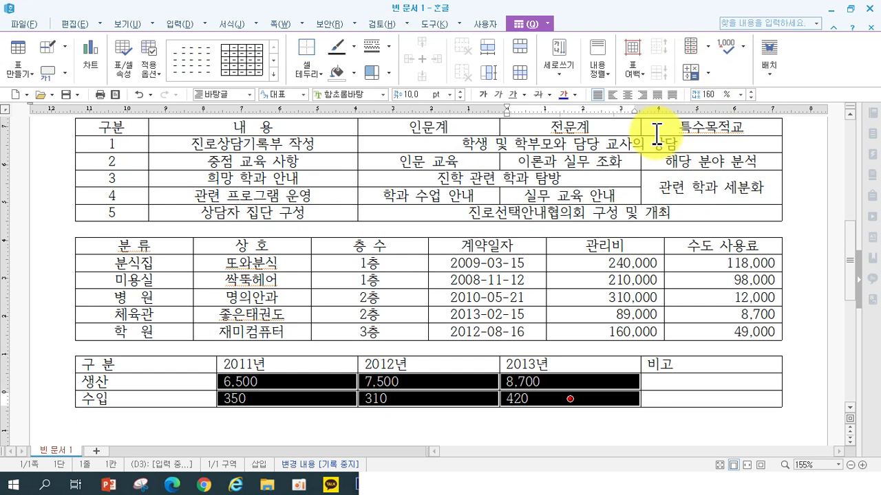
pyautogui.click(642, 95)
pyautogui.moveTo(173, 368); pyautogui.dragTo(146, 398)
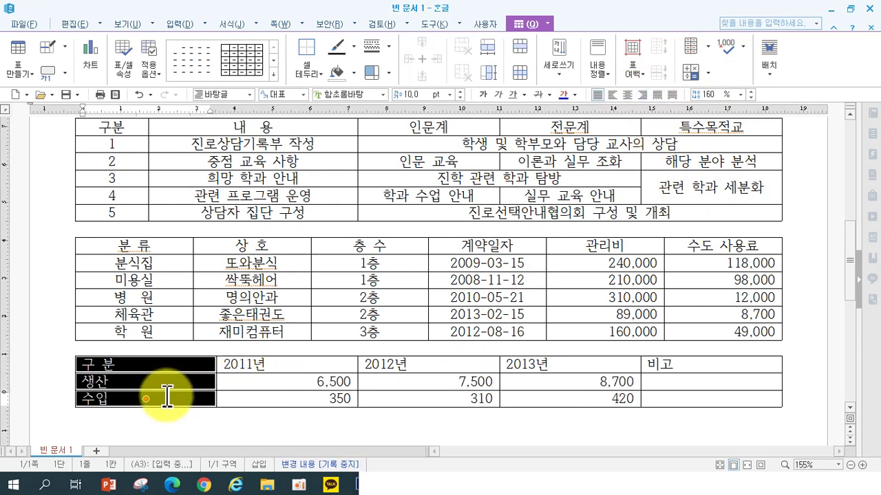
pyautogui.moveTo(224, 360); pyautogui.dragTo(712, 364)
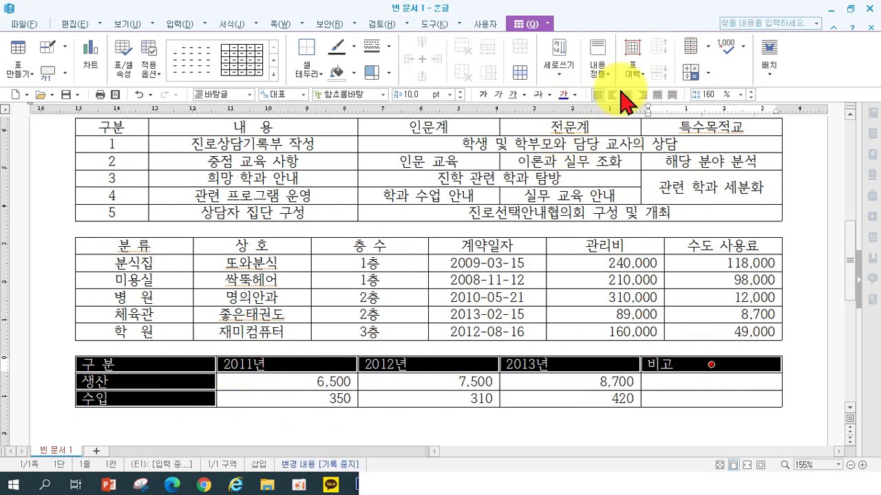
pyautogui.click(152, 426)
pyautogui.moveTo(133, 365); pyautogui.dragTo(131, 399)
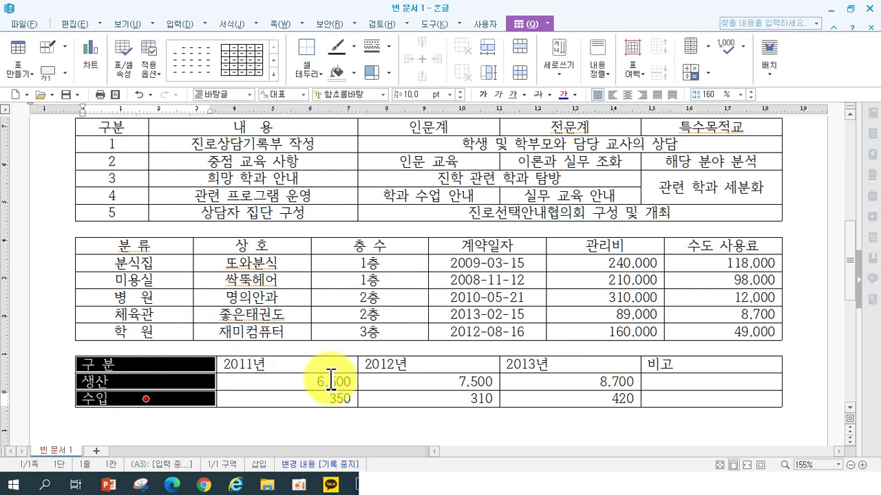
pyautogui.click(260, 426)
# - Center the text of the whole 구 분 column and the 2011년 through 비고 headings
pyautogui.moveTo(202, 363); pyautogui.dragTo(191, 404)
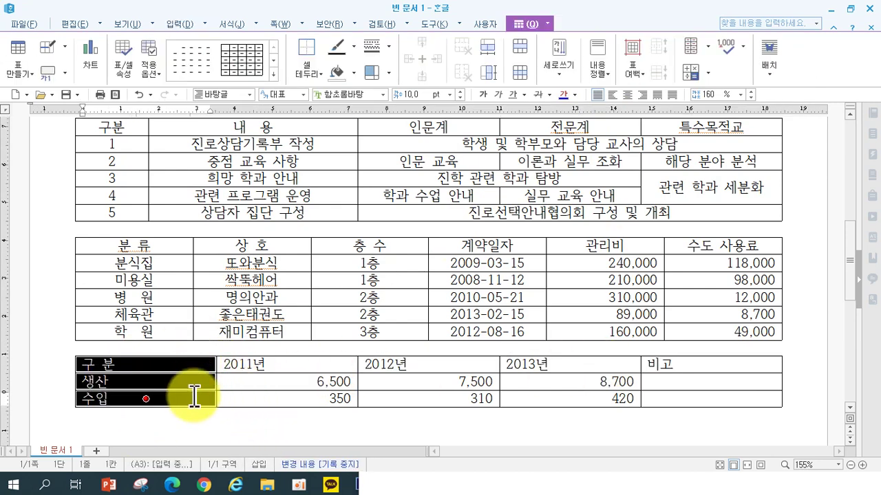
pyautogui.moveTo(258, 368); pyautogui.dragTo(679, 367)
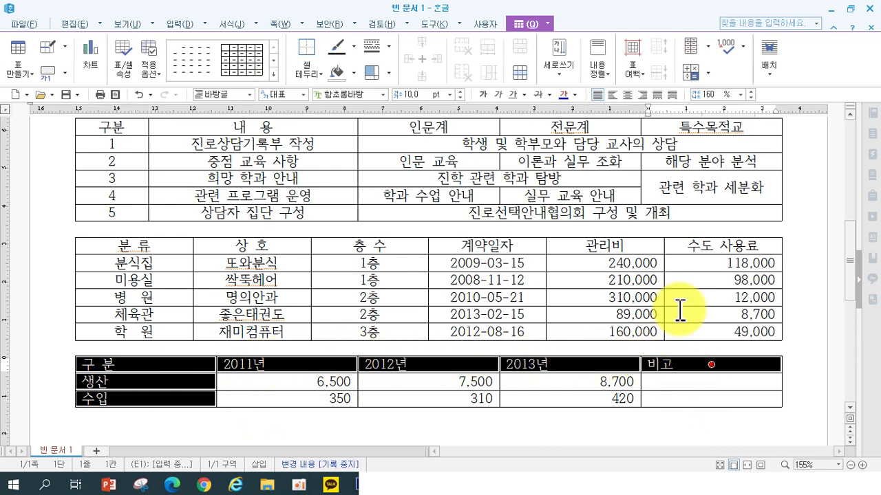
pyautogui.click(626, 95)
pyautogui.click(540, 418)
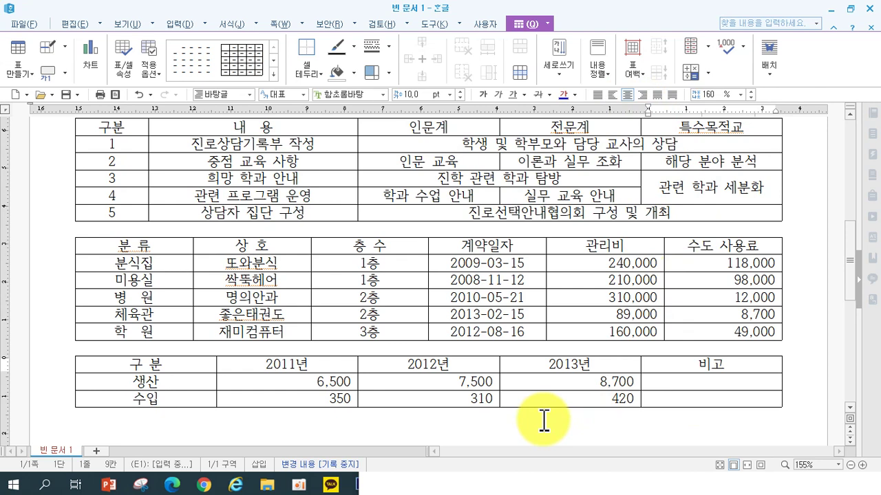
# - Try adding a row below 생산 and a row above 수입 in the yearly table, undoing each insertion
pyautogui.scroll(-2, 576, 418)
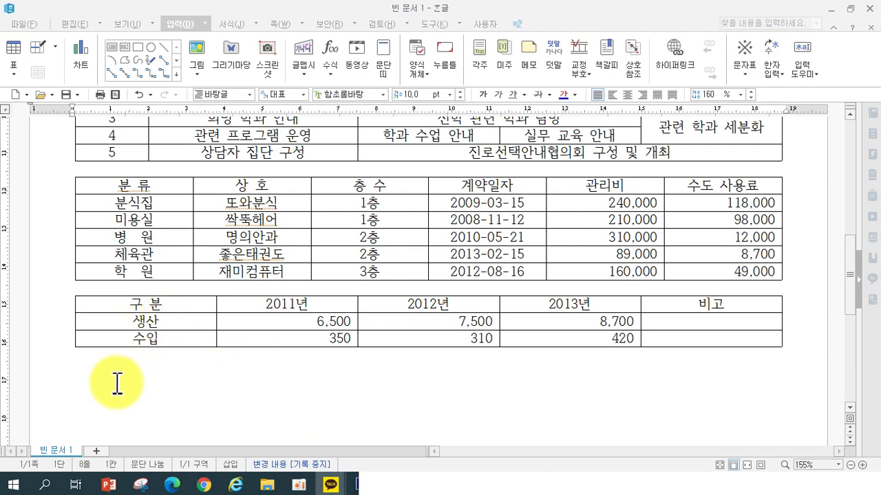
pyautogui.click(173, 324)
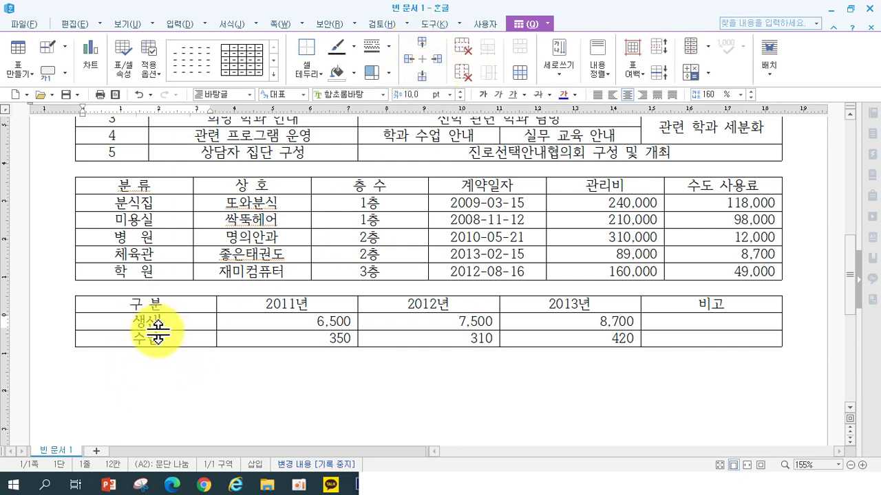
pyautogui.click(421, 75)
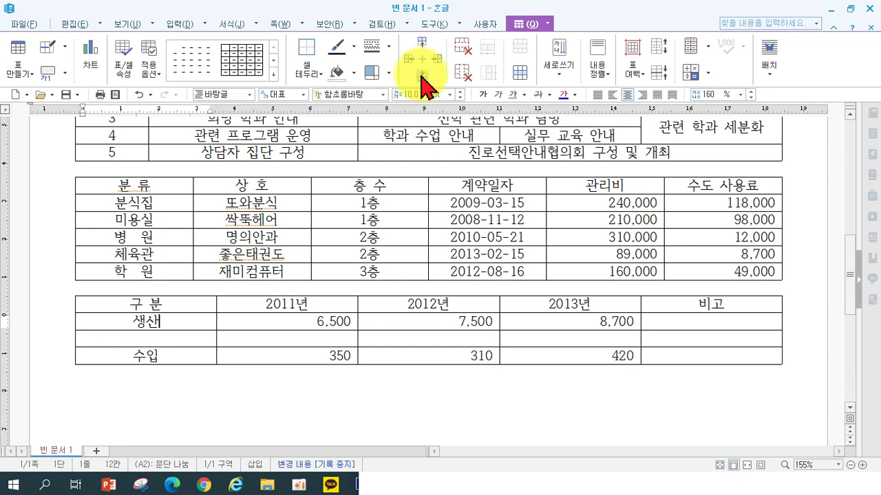
pyautogui.hotkey('ctrl', 'z')
pyautogui.click(174, 335)
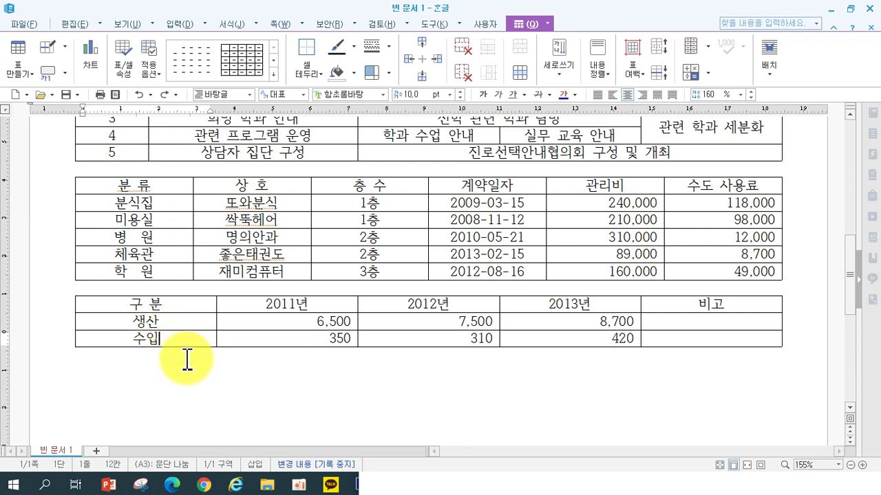
pyautogui.click(424, 45)
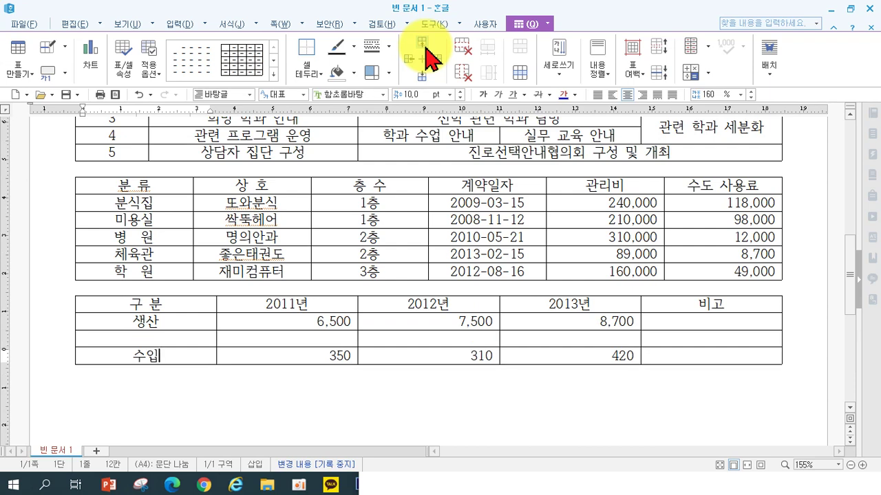
pyautogui.hotkey('ctrl', 'z')
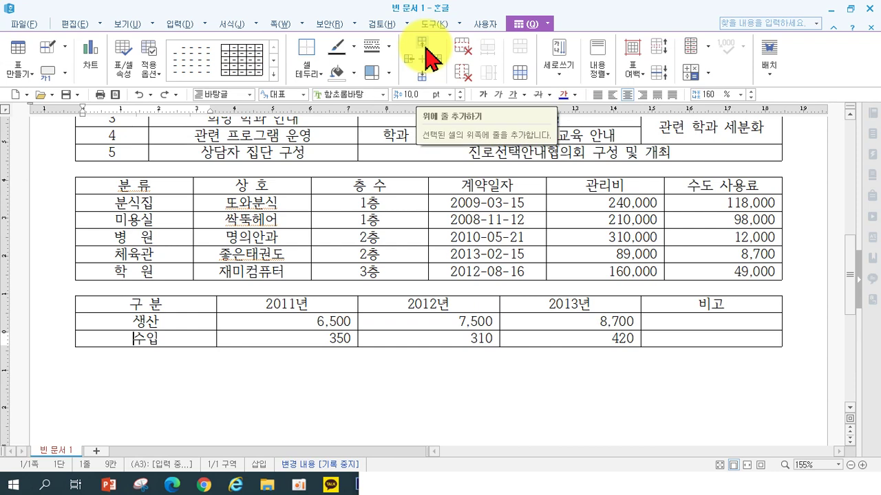
# - Insert one row above the 수입 row using the 줄/칸 추가하기 dialog
pyautogui.press('alt+Insert')
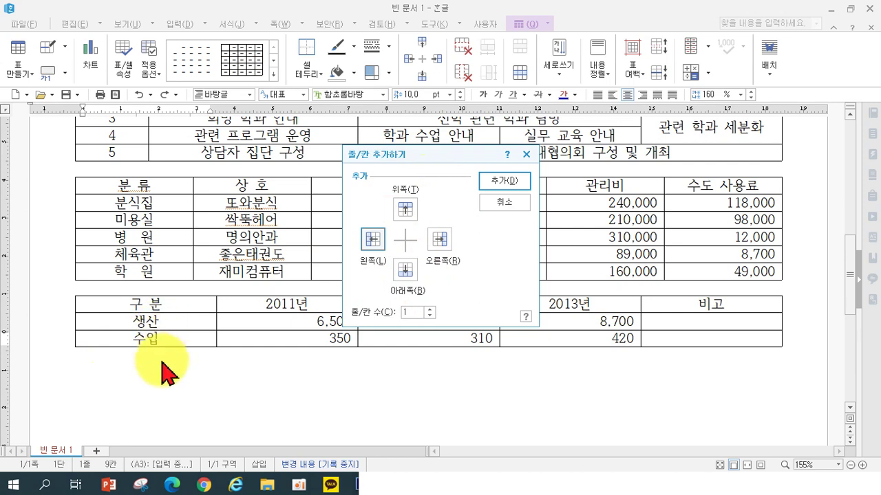
pyautogui.click(408, 211)
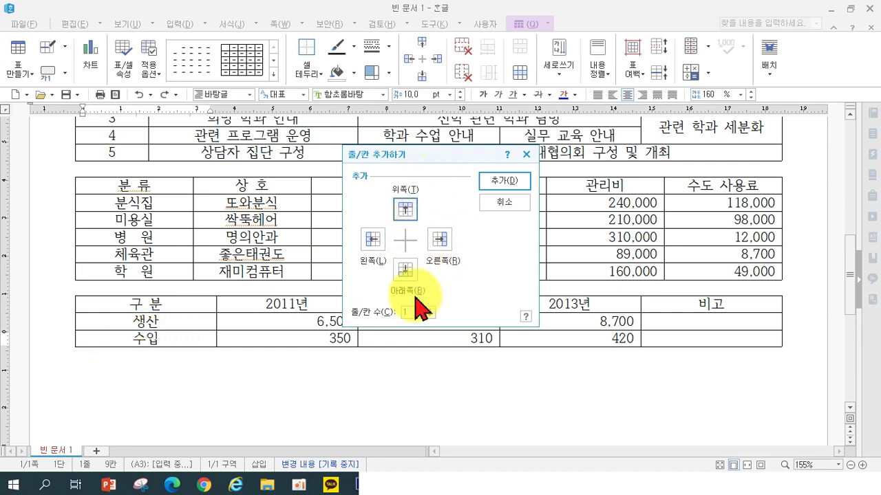
pyautogui.click(431, 309)
pyautogui.click(431, 308)
pyautogui.click(431, 309)
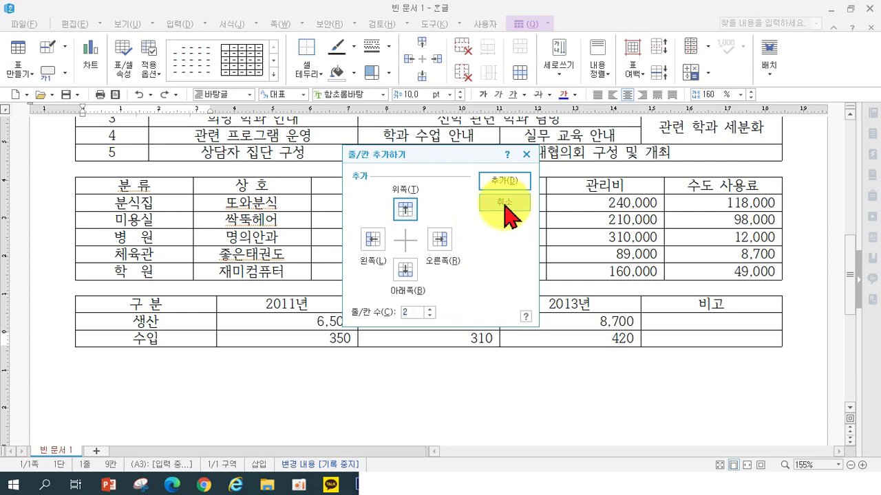
pyautogui.click(430, 315)
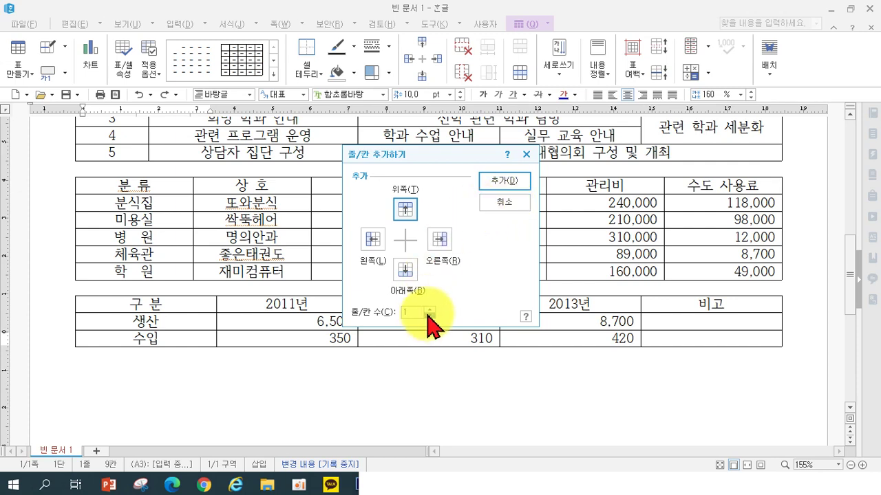
pyautogui.click(504, 181)
# - Label the empty row between 생산 and 수입 in the yearly table as 수출
pyautogui.click(178, 339)
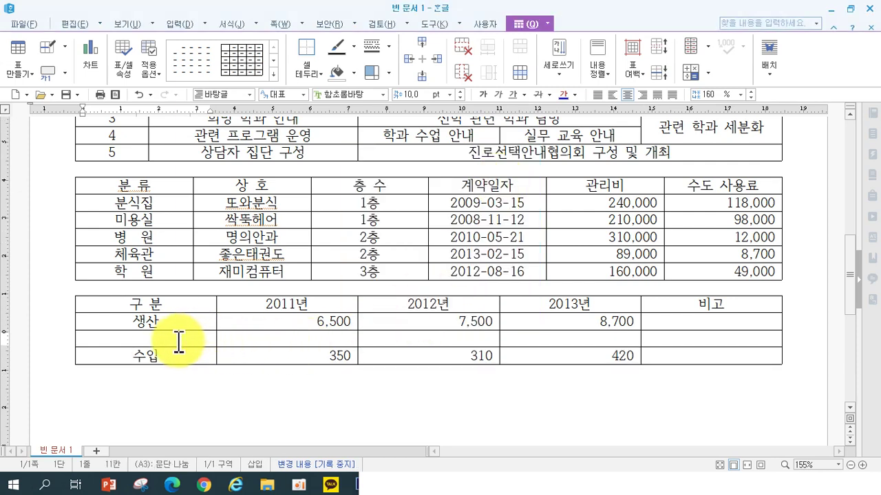
pyautogui.write('수출')
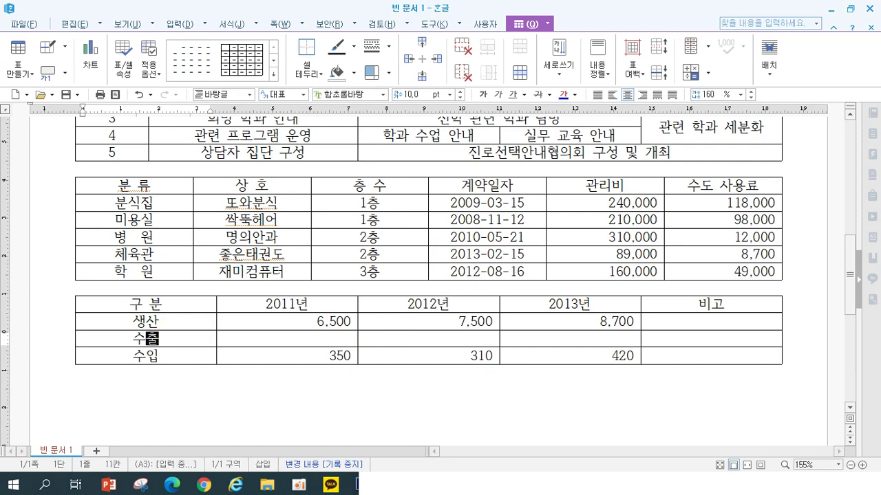
pyautogui.press('Tab')
pyautogui.write('350')
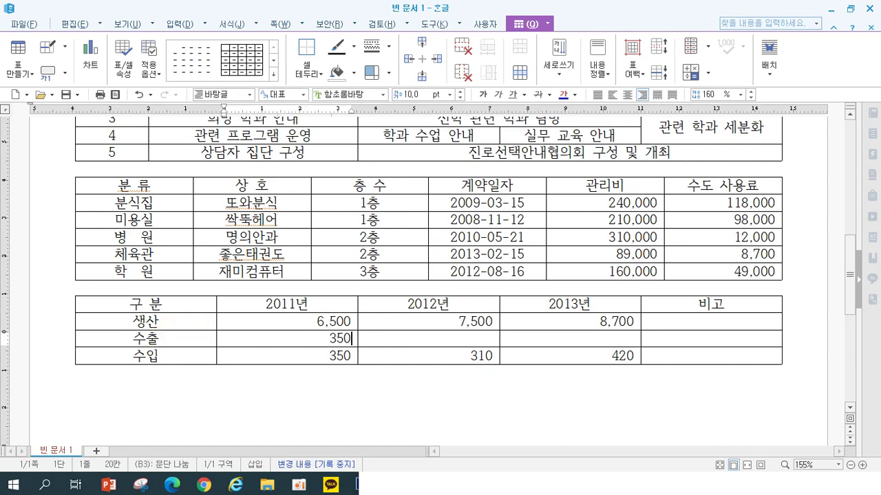
pyautogui.press('Tab')
pyautogui.write('10')
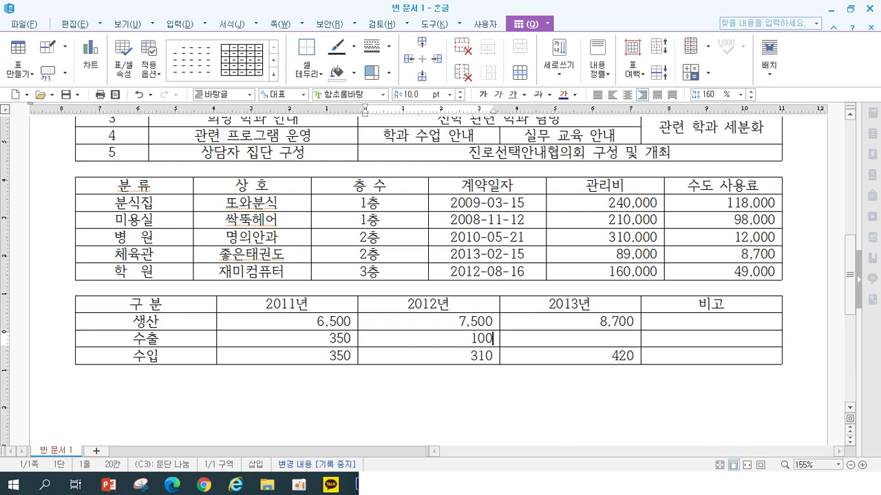
pyautogui.write('0')
pyautogui.press('BackSpace')
pyautogui.press('BackSpace')
pyautogui.write('310')
pyautogui.press('Tab')
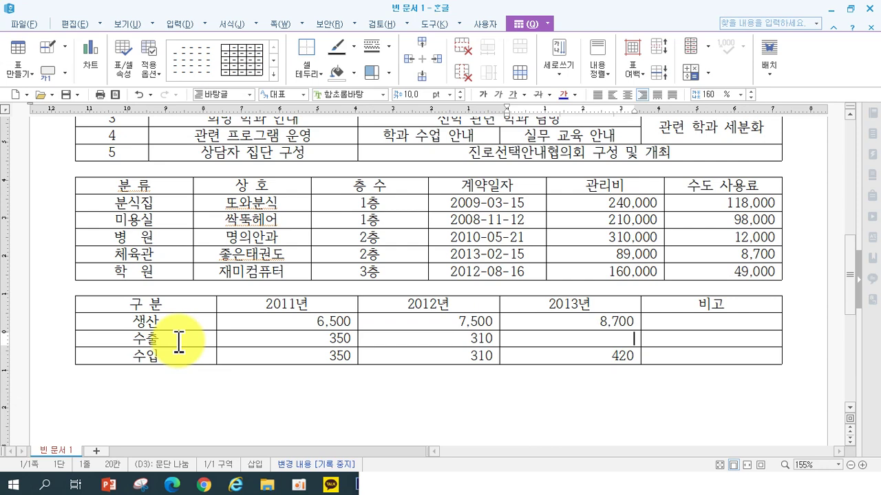
pyautogui.press('Left')
pyautogui.press('BackSpace')
pyautogui.press('BackSpace')
pyautogui.press('BackSpace')
pyautogui.press('Left')
pyautogui.press('BackSpace')
pyautogui.press('BackSpace')
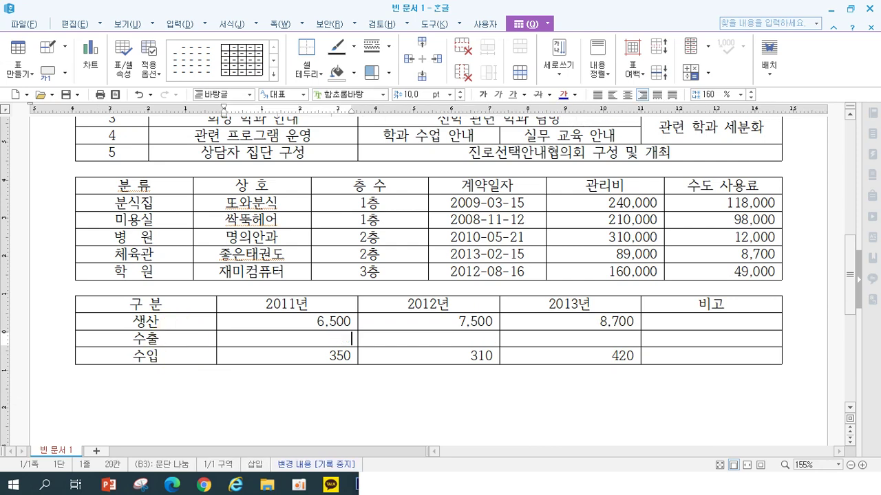
# - Enter the 수출 figures 6000, 7200 and 8200 for 2011년, 2012년 and 2013년
pyautogui.write('6000')
pyautogui.press('Tab')
pyautogui.write('72500')
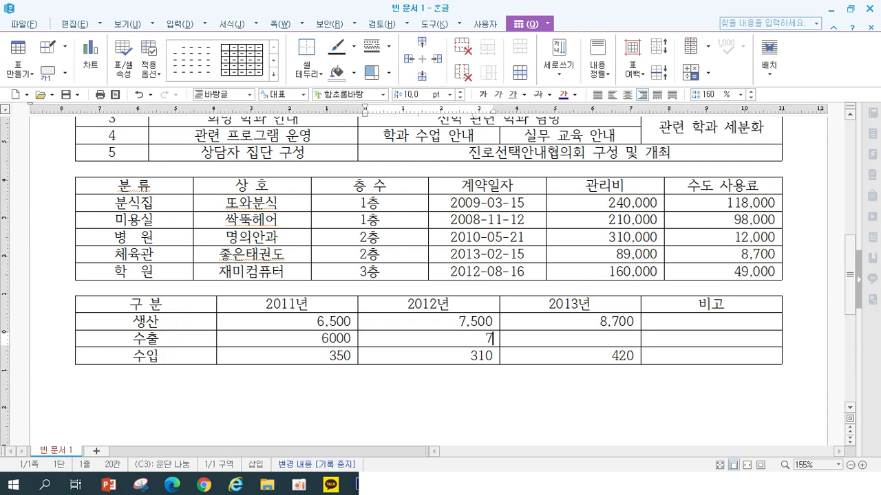
pyautogui.press('BackSpace')
pyautogui.press('BackSpace')
pyautogui.press('BackSpace')
pyautogui.write('00')
pyautogui.press('Tab')
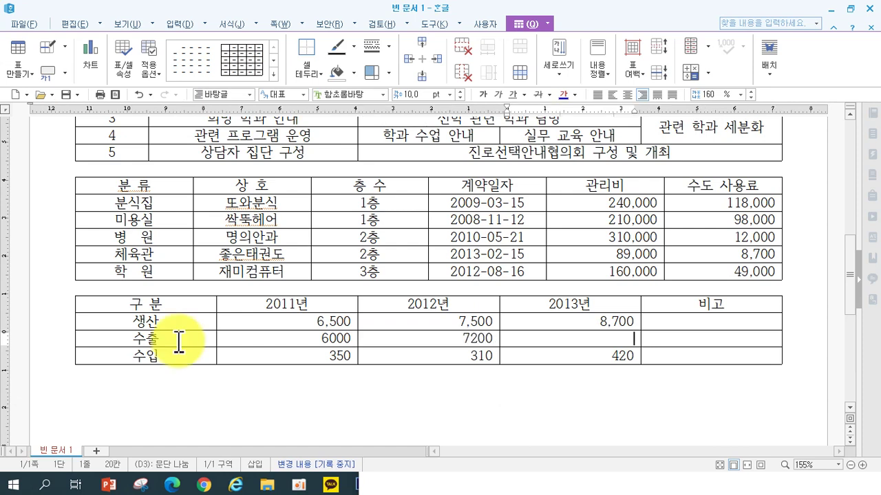
pyautogui.write('8200')
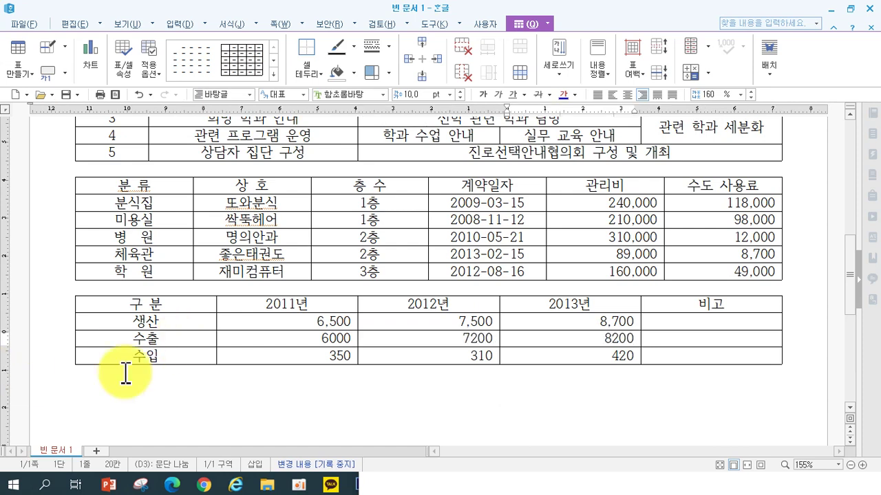
# - Add thousands separators to the 수출 figures for 2011년 through 2013년
pyautogui.moveTo(350, 340); pyautogui.dragTo(568, 336)
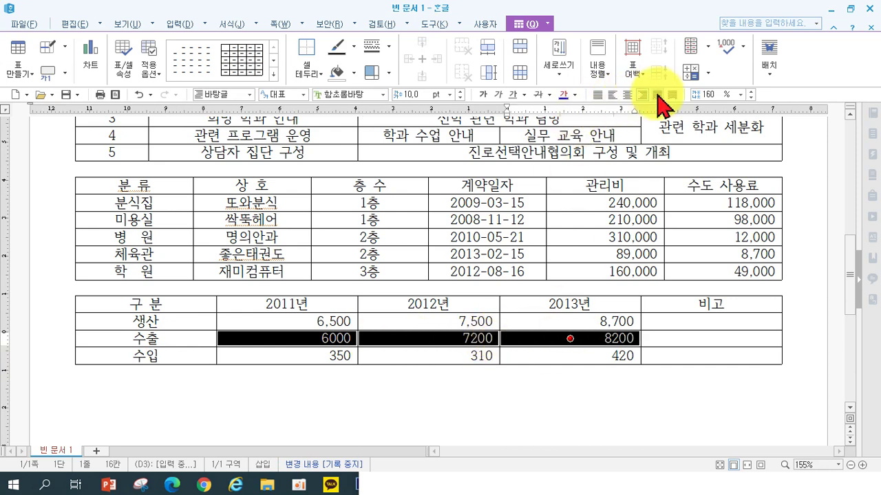
pyautogui.click(717, 54)
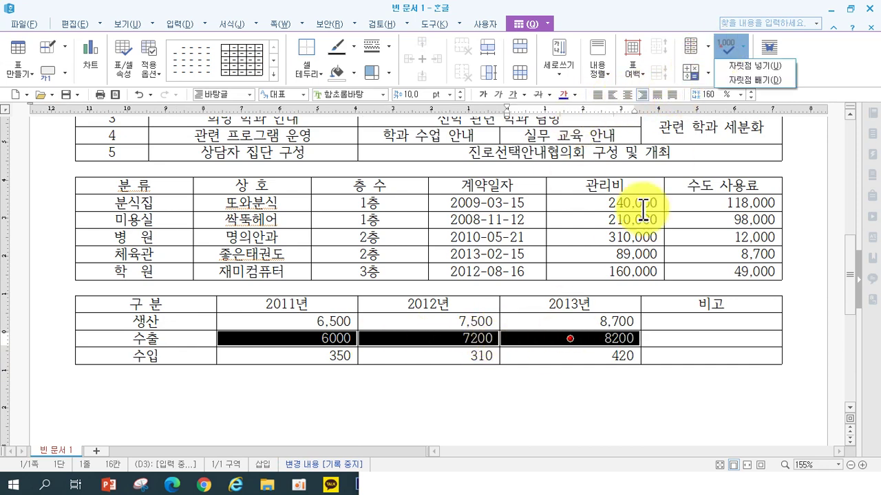
pyautogui.click(745, 65)
# - Insert a table with 4 rows and 5 columns below the yearly table
pyautogui.click(332, 393)
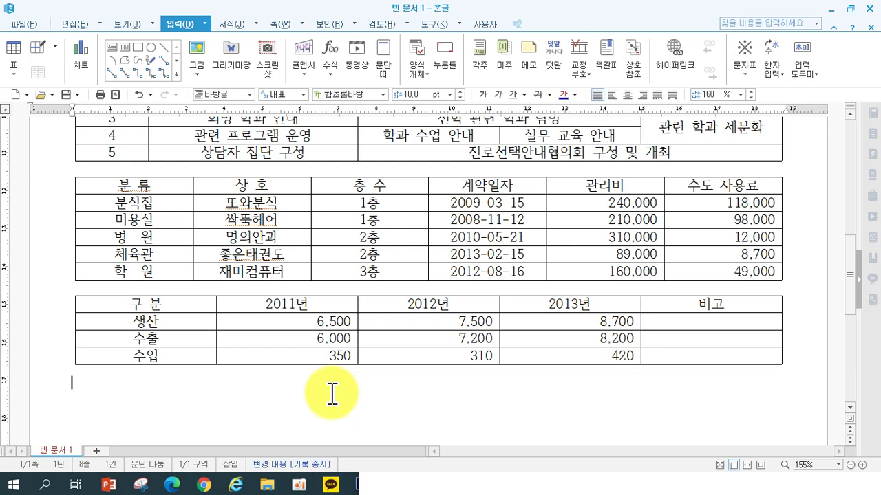
pyautogui.click(16, 56)
pyautogui.write('4')
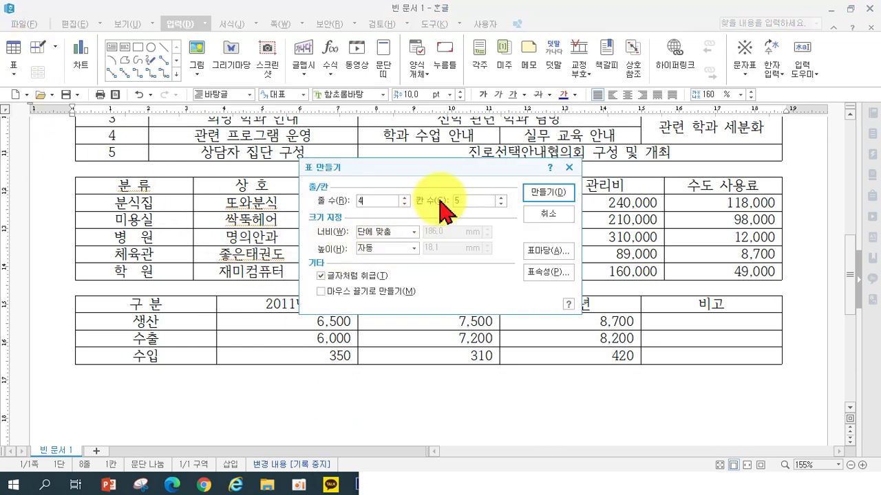
pyautogui.click(543, 192)
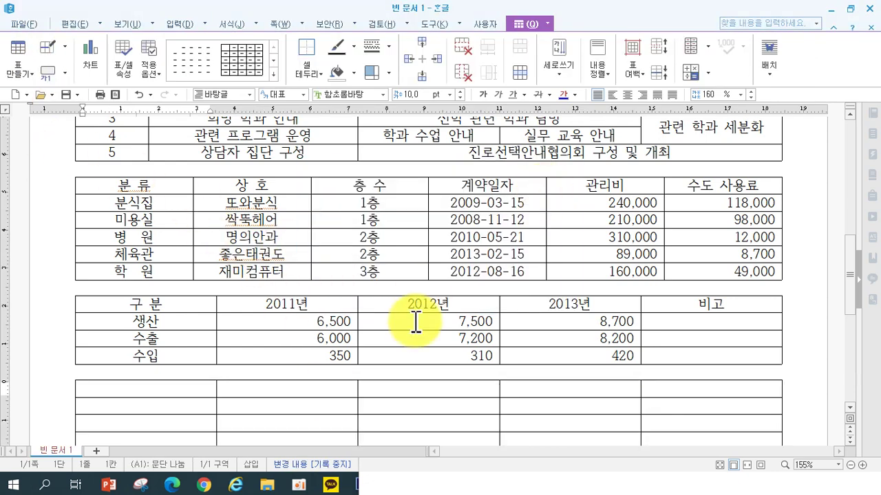
# - Fill the new table's header row with 구 분, 2사분기, 3사분기, 4사분기 and 1사분기
pyautogui.write('구 분')
pyautogui.press('Tab')
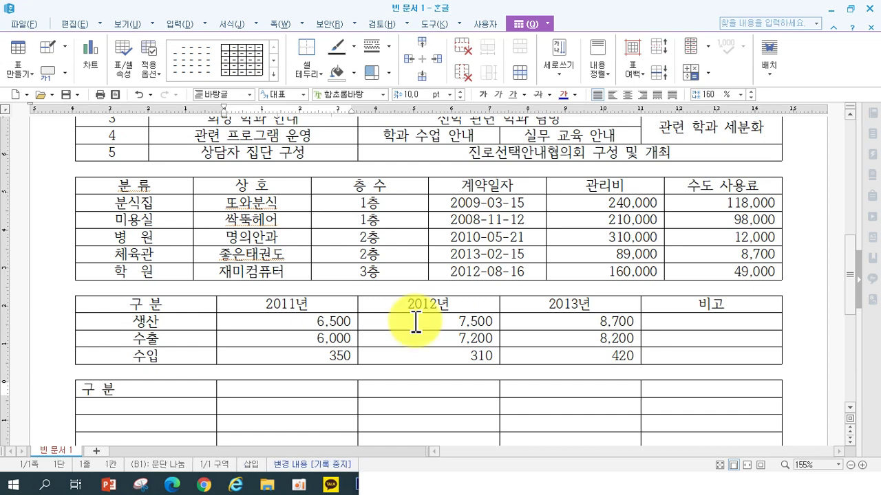
pyautogui.write('2사분기')
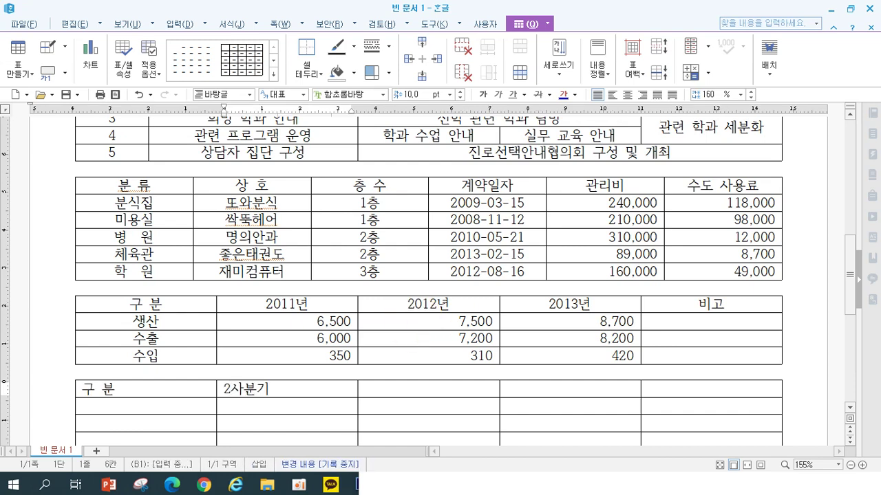
pyautogui.press('Tab')
pyautogui.write('3ㅅㅏ분기')
pyautogui.press('Tab')
pyautogui.write('4사')
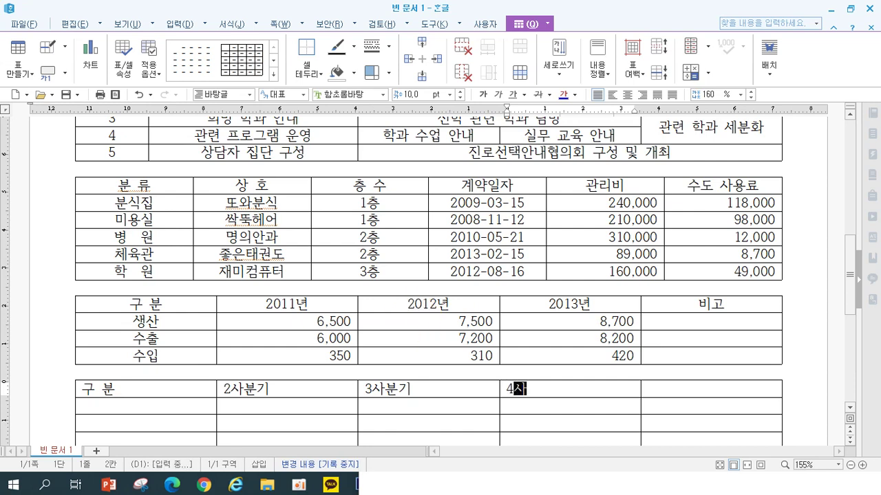
pyautogui.write('분ㄱㅣ')
pyautogui.press('Tab')
pyautogui.write('1사분기')
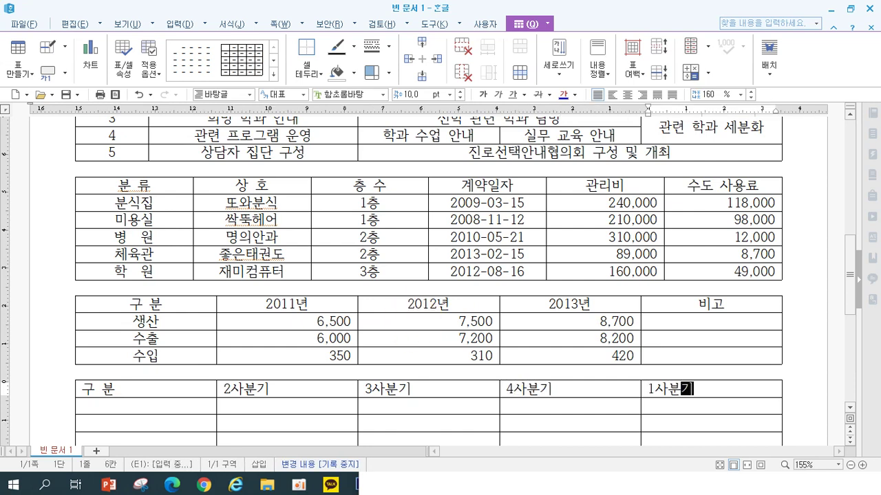
pyautogui.scroll(-1, 416, 322)
# - Fill the second row of the quarterly table with 입고, 6500, 7100, 5200 and 6300
pyautogui.write('입고')
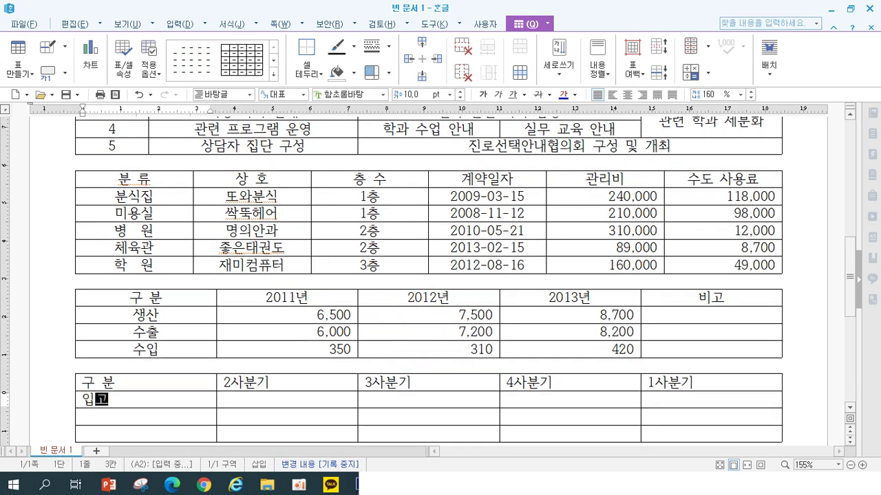
pyautogui.press('Tab')
pyautogui.write('6500')
pyautogui.press('Tab')
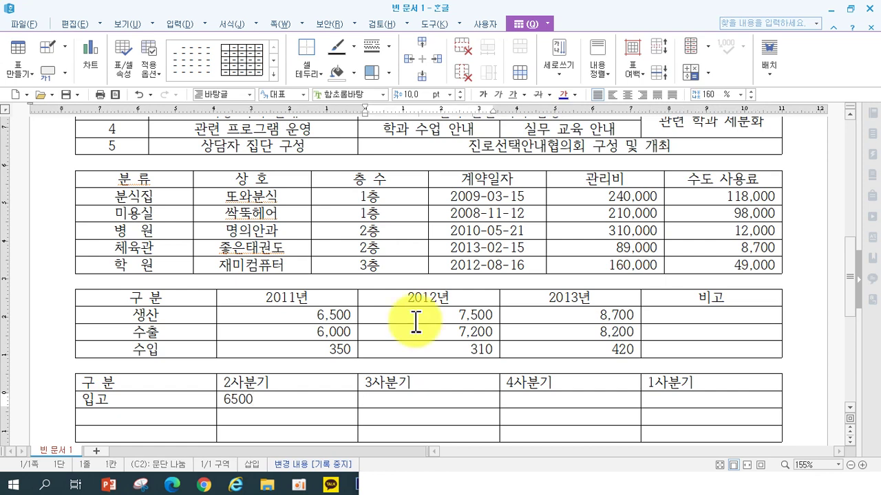
pyautogui.write('7100')
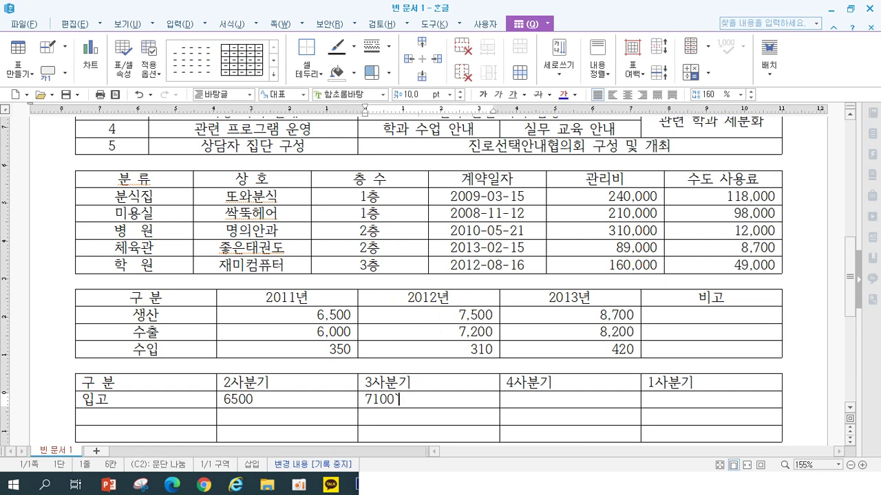
pyautogui.press('Tab')
pyautogui.write('5200')
pyautogui.press('Tab')
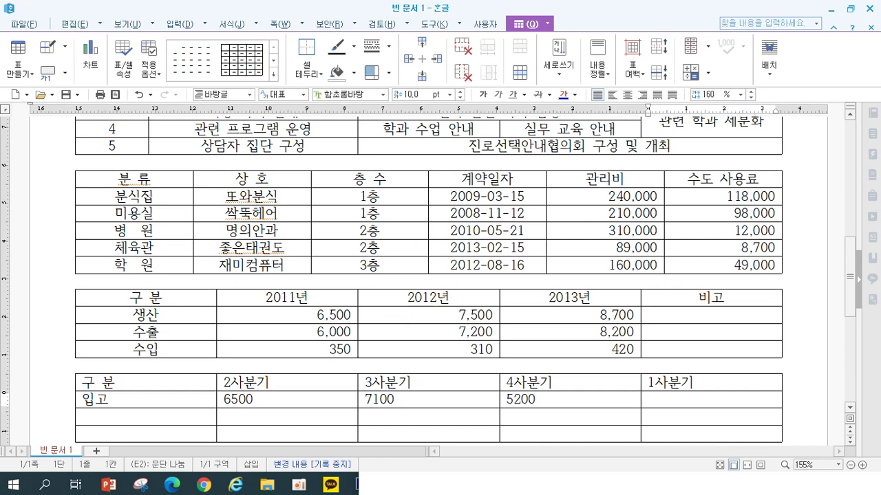
pyautogui.write('6300')
pyautogui.press('Tab')
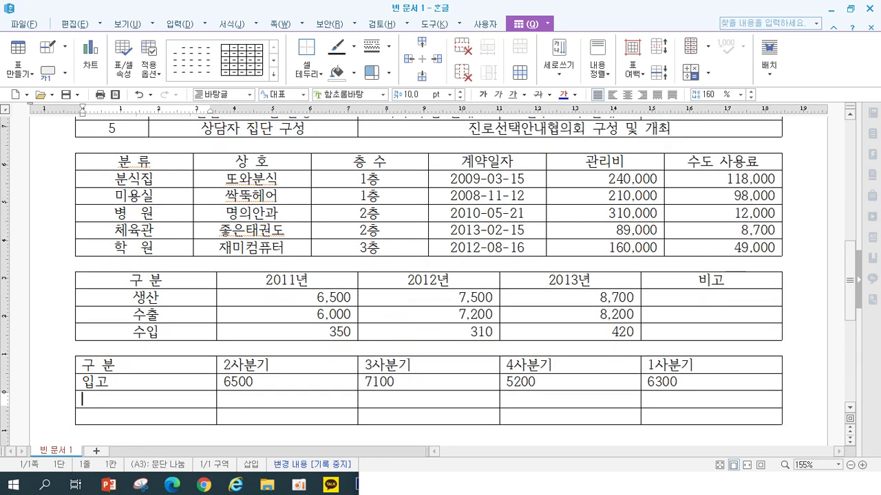
# - Fill the third row of the quarterly table with 출고, 3400, 4800, 5900 and 3200
pyautogui.write('출고')
pyautogui.press('Tab')
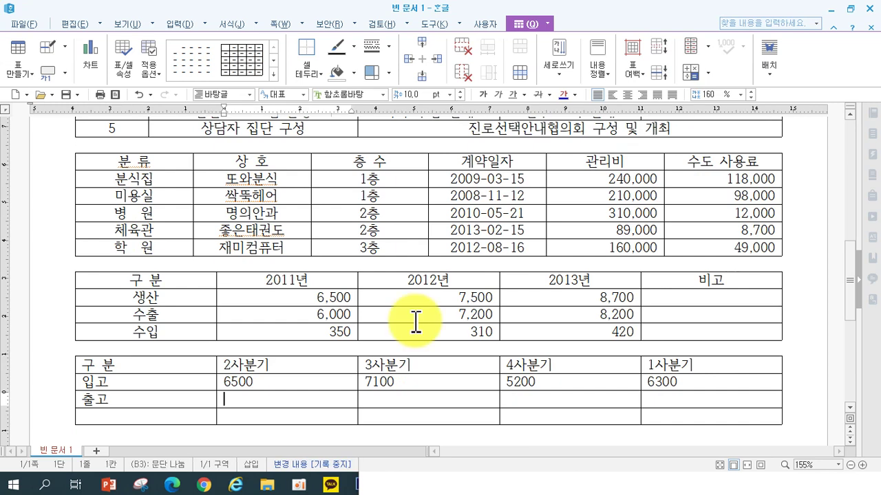
pyautogui.write('3400')
pyautogui.press('Tab')
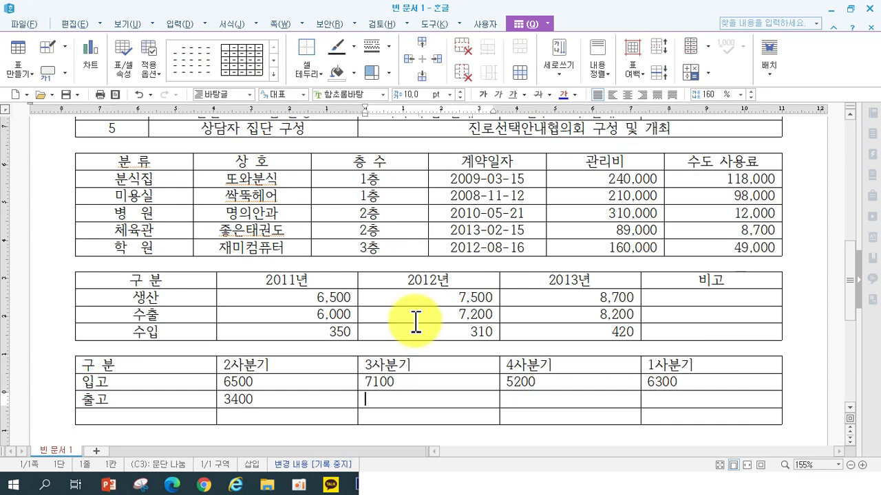
pyautogui.write('4800')
pyautogui.press('Tab')
pyautogui.write('5900')
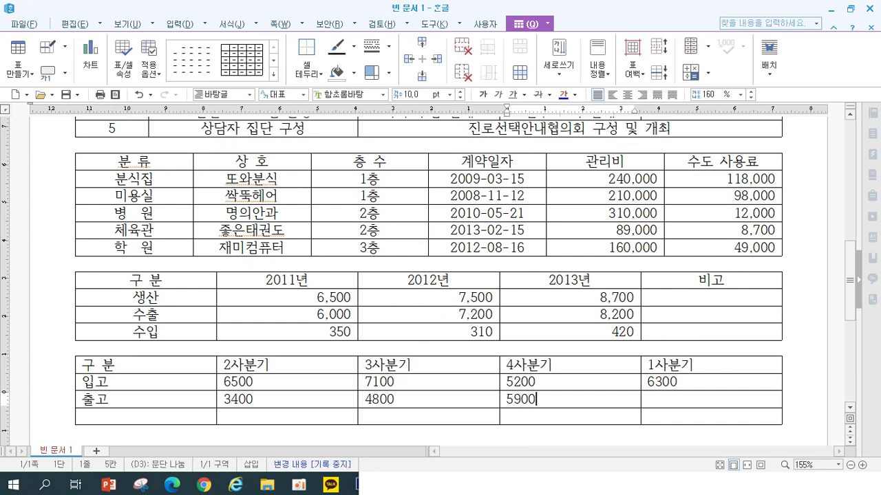
pyautogui.press('Tab')
pyautogui.write('3200')
pyautogui.press('Tab')
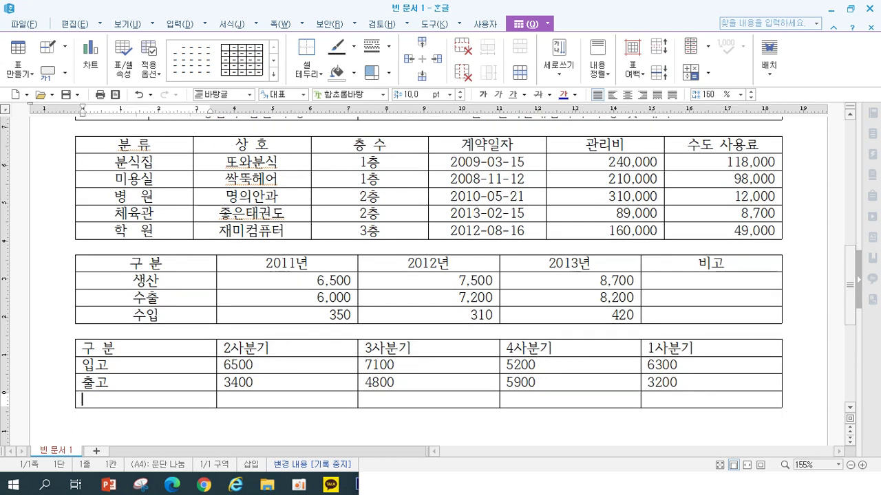
# - Fill the last row of the quarterly table with 재고, 6400, 9300, 9200 and 4800
pyautogui.write('재고')
pyautogui.press('Tab')
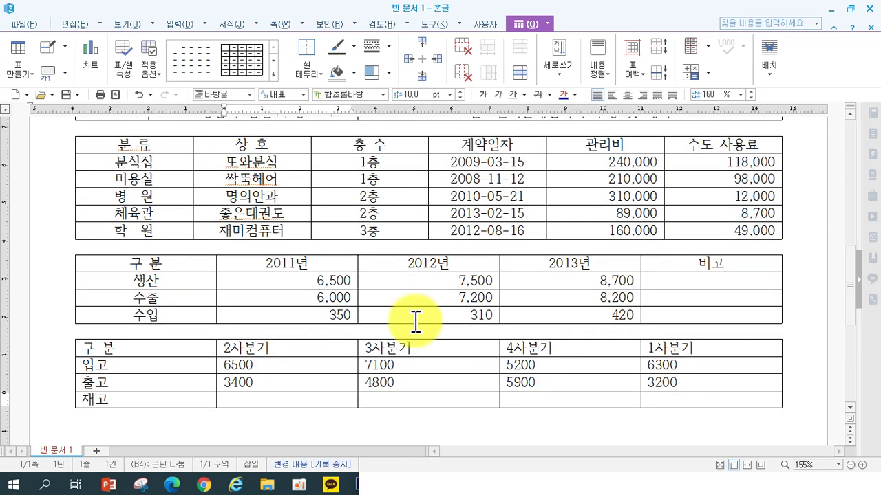
pyautogui.write('6400')
pyautogui.press('Tab')
pyautogui.write('9300')
pyautogui.press('Tab')
pyautogui.write('9200')
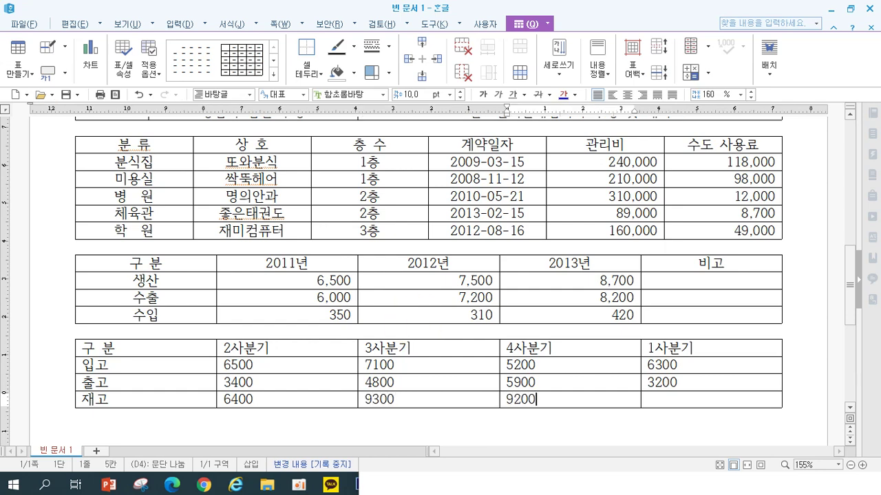
pyautogui.press('Tab')
pyautogui.write('4800')
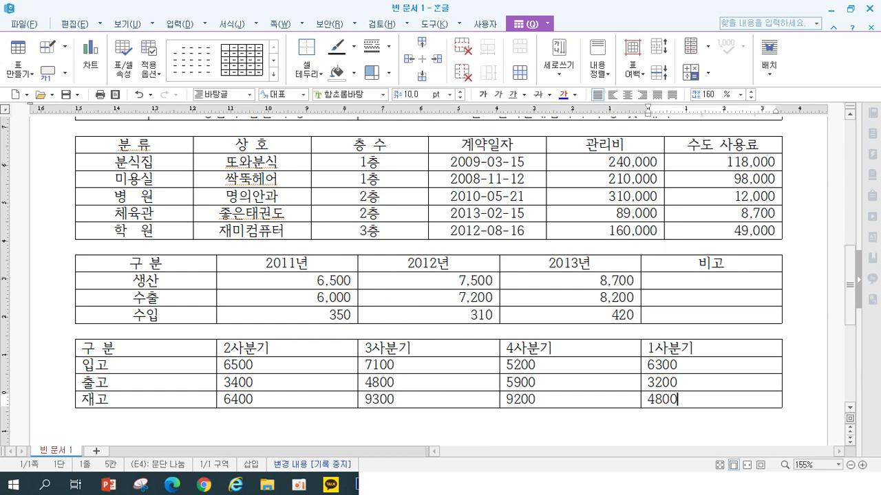
# - Center the text in all cells of the quarterly table
pyautogui.moveTo(204, 352); pyautogui.dragTo(747, 403)
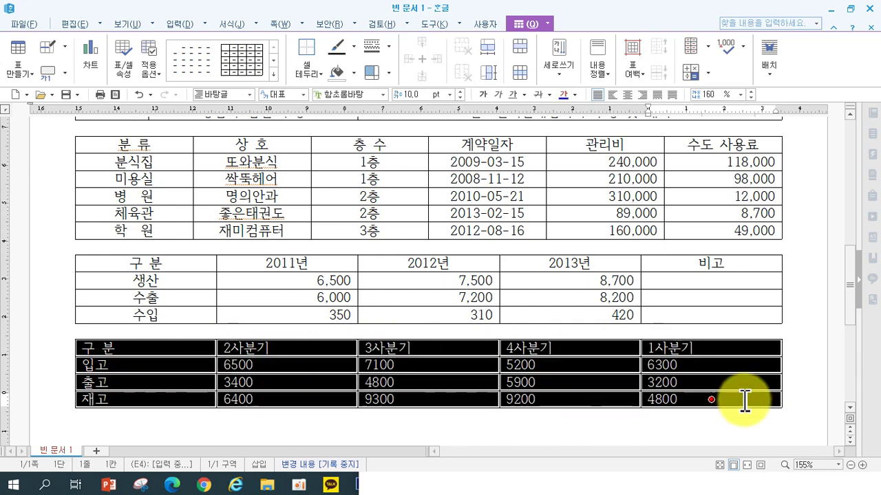
pyautogui.click(627, 95)
# - Add thousands separators to all 입고, 출고 and 재고 figures and right-align them
pyautogui.moveTo(289, 365); pyautogui.dragTo(731, 399)
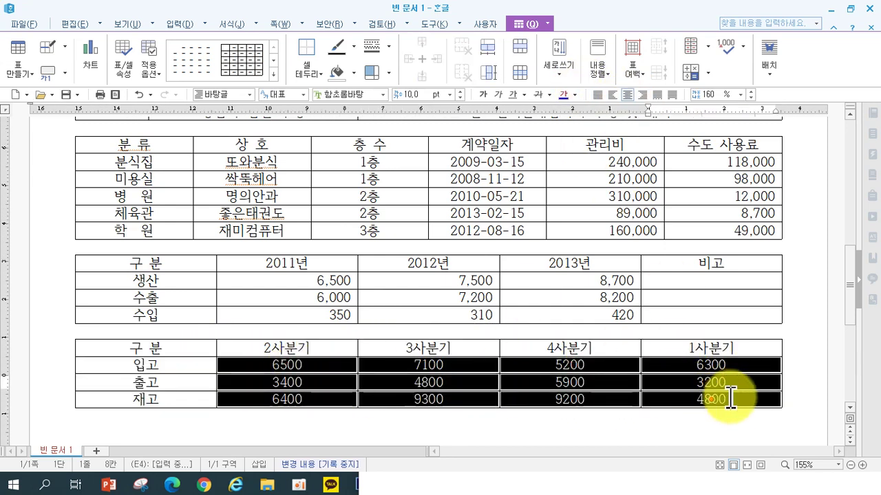
pyautogui.click(743, 46)
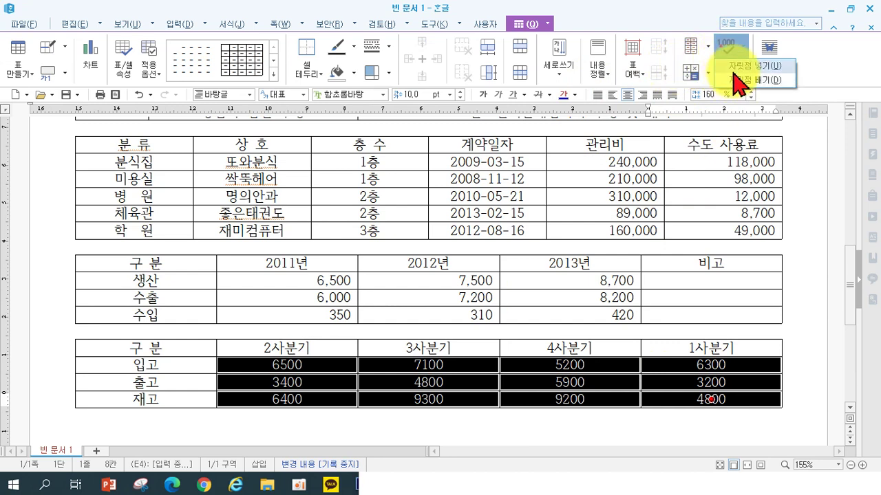
pyautogui.click(727, 67)
pyautogui.click(642, 94)
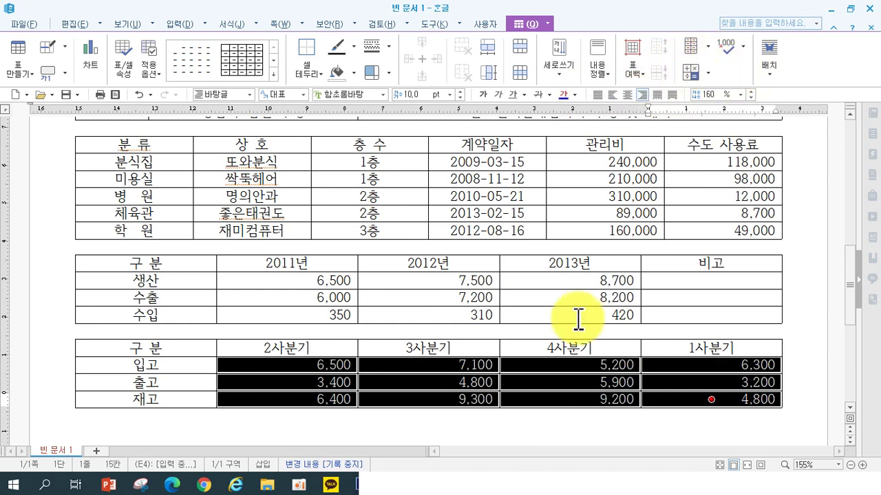
pyautogui.click(512, 433)
pyautogui.press('F2')
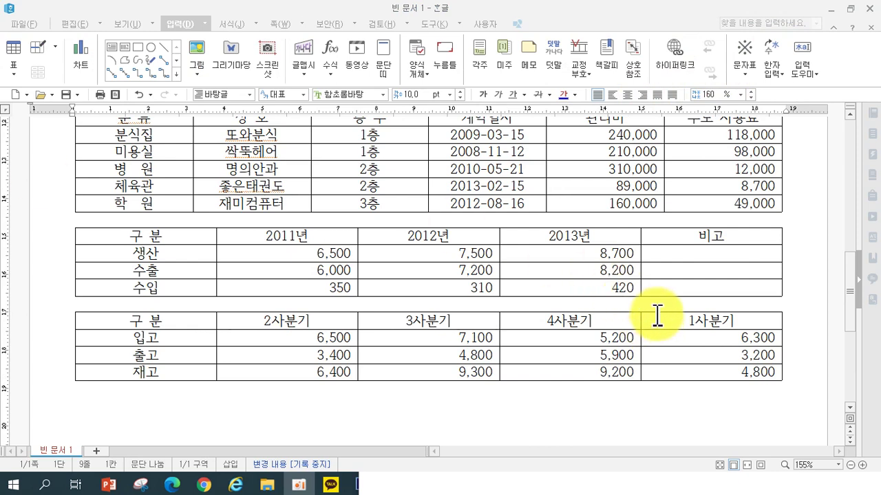
# - Cut the 1사분기 column out of the quarterly table, removing its cells along with their contents
pyautogui.moveTo(659, 319); pyautogui.dragTo(668, 373)
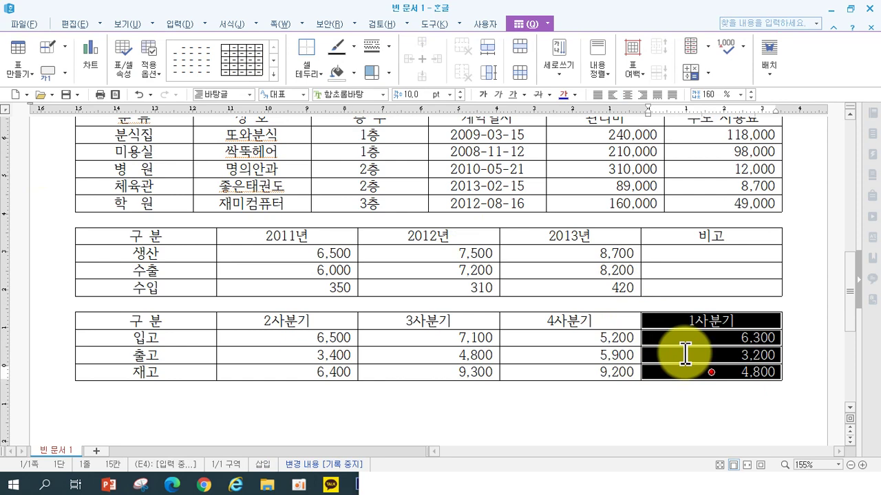
pyautogui.hotkey('ctrl', 'x')
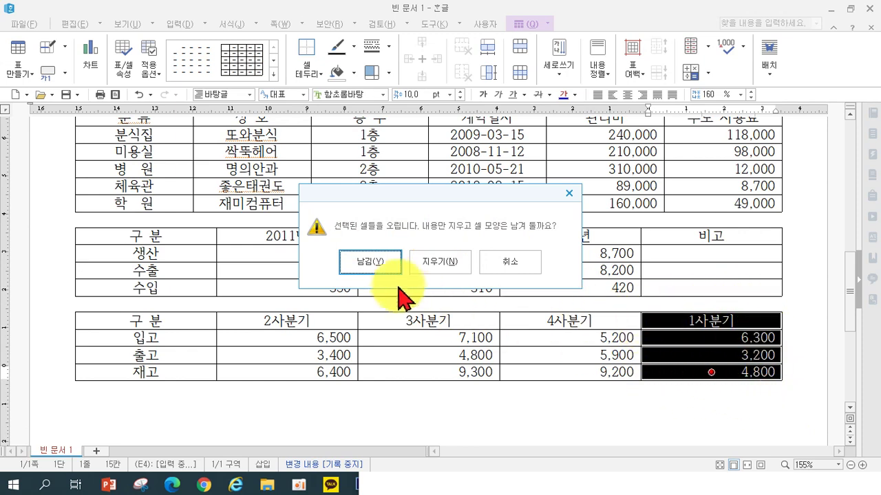
pyautogui.click(446, 267)
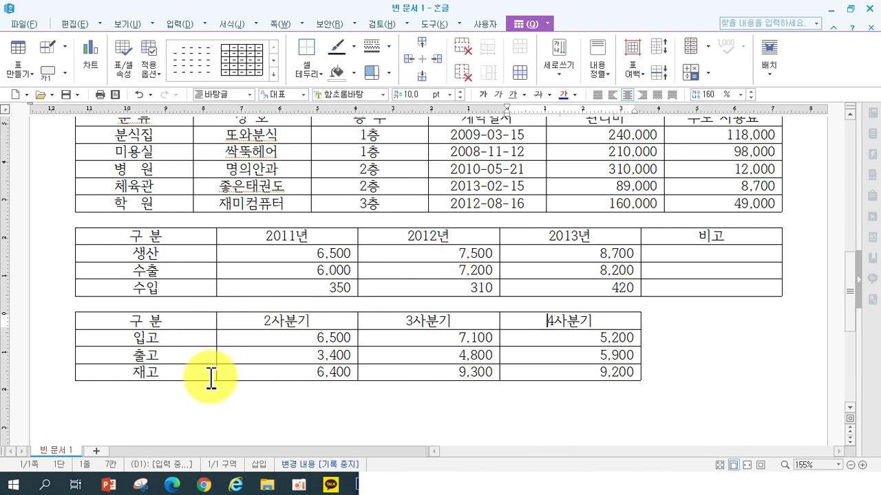
# - Paste the cut 1사분기 column into the quarterly table to the left of the 2사분기 column
pyautogui.click(261, 324)
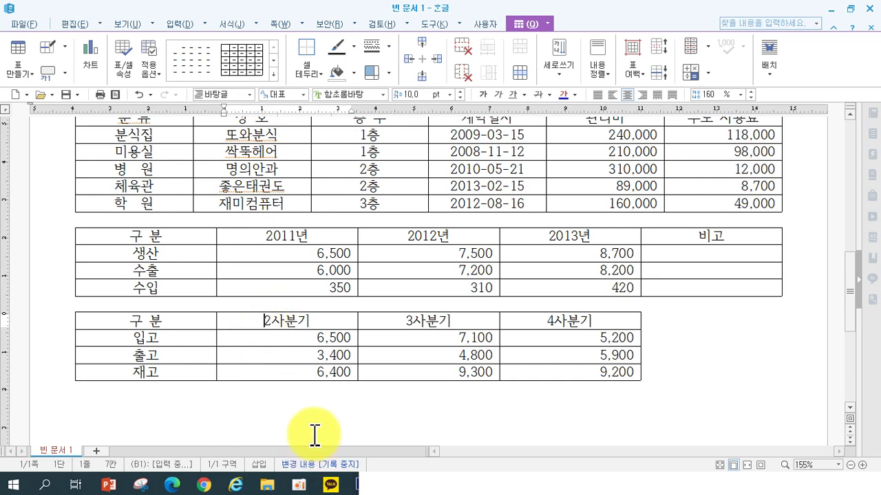
pyautogui.hotkey('ctrl', 'v')
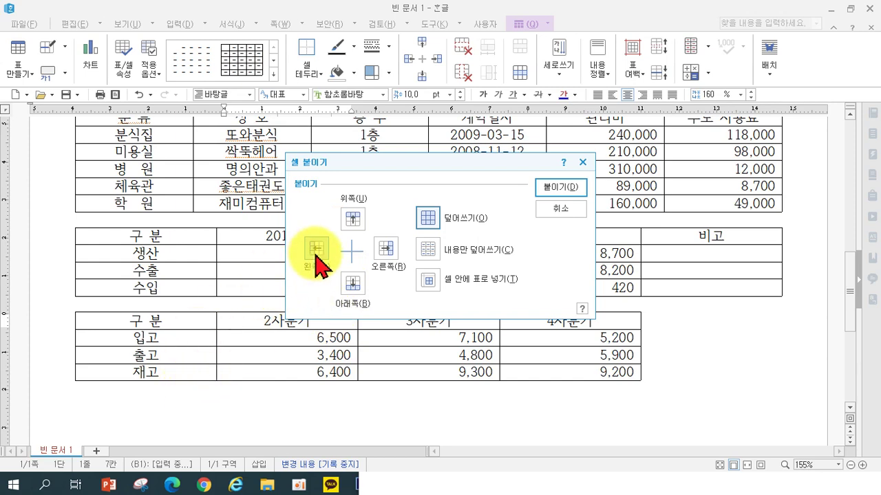
pyautogui.click(316, 248)
pyautogui.click(558, 188)
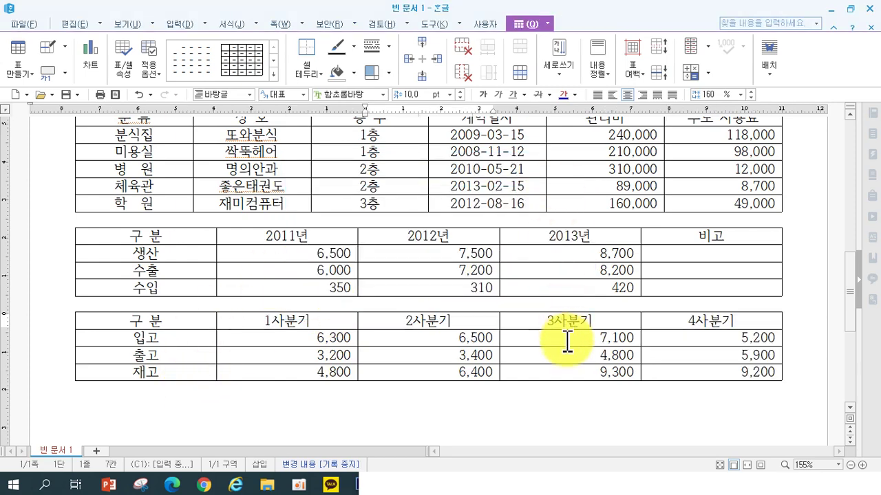
pyautogui.click(495, 416)
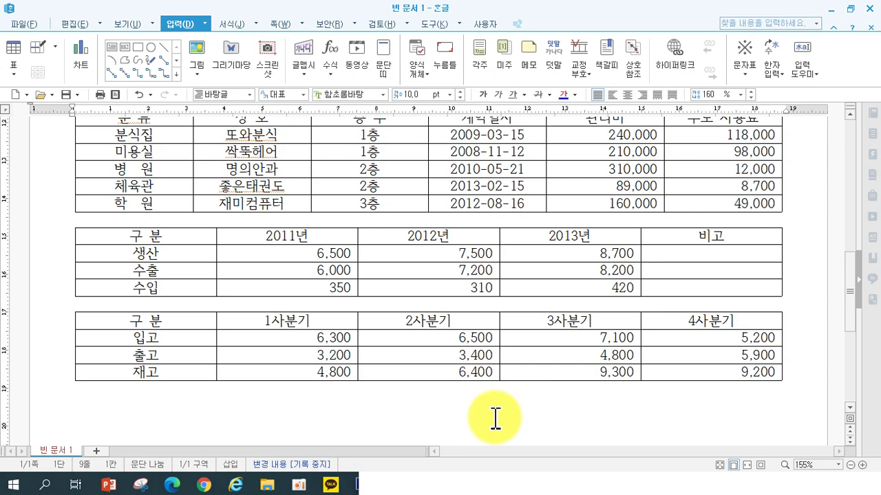